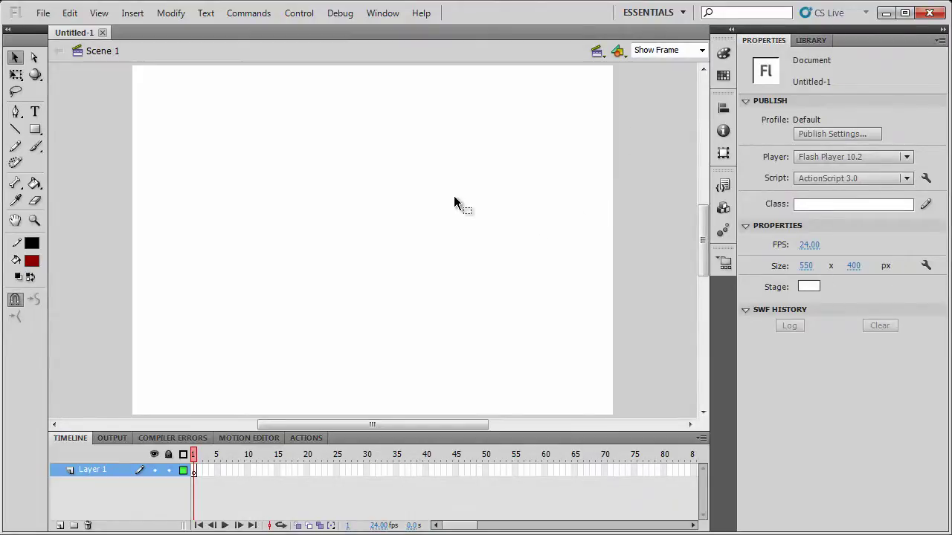
Sketch a round head outline in dark red on the upper part of the stage with the Brush tool.
key(b)
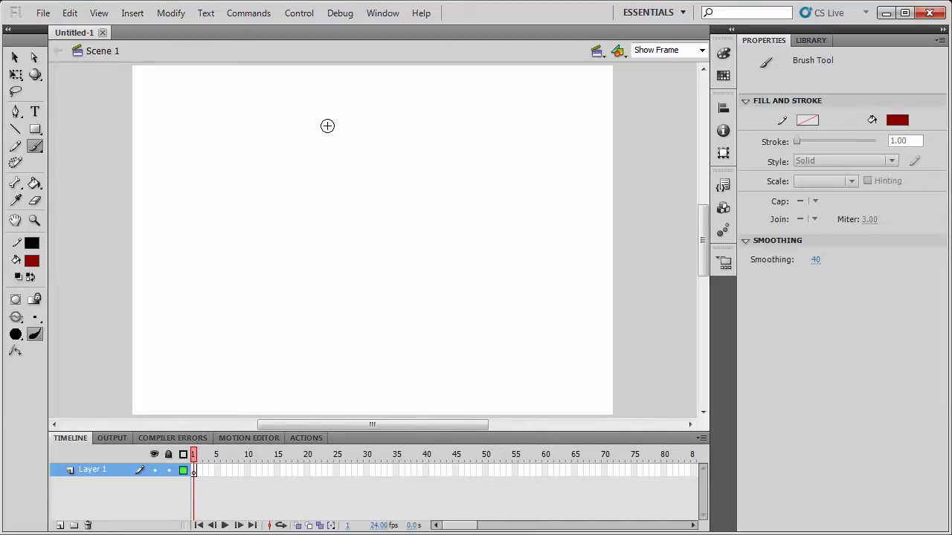
mouse_move(329, 119)
mouse_down()
mouse_move(286, 164)
mouse_move(299, 130)
mouse_move(291, 203)
mouse_move(294, 195)
mouse_move(302, 212)
mouse_move(347, 241)
mouse_move(294, 213)
mouse_move(350, 249)
mouse_move(314, 225)
mouse_move(399, 207)
mouse_up()
mouse_move(321, 115)
mouse_down()
mouse_move(370, 115)
mouse_move(391, 136)
mouse_up()
mouse_move(379, 127)
mouse_down()
mouse_move(371, 151)
mouse_move(383, 165)
mouse_move(368, 222)
mouse_move(400, 200)
mouse_move(324, 231)
mouse_up()
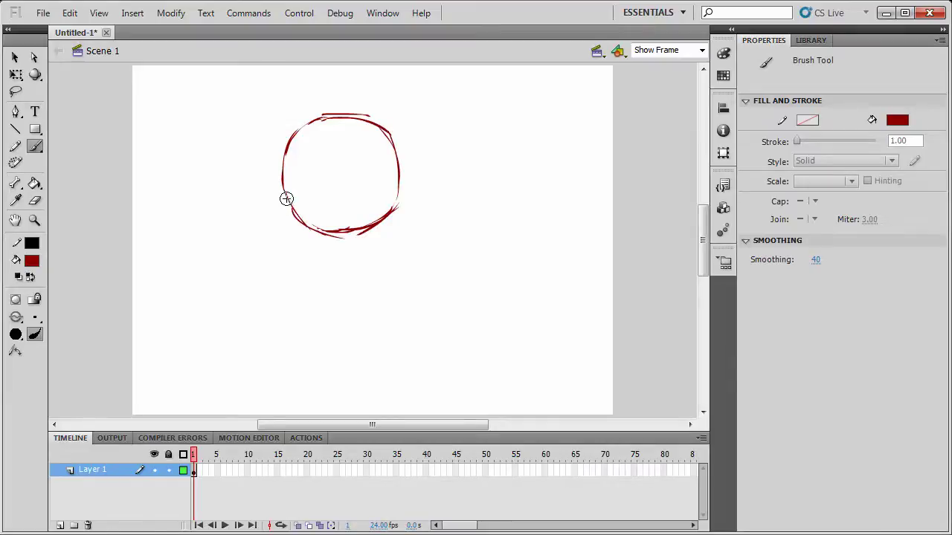
Sketch an angular jaw facing left below the head circle and add an ear at the back of the head.
mouse_move(289, 203)
mouse_down()
mouse_move(279, 238)
mouse_move(297, 281)
mouse_up()
mouse_move(283, 235)
mouse_down()
mouse_move(318, 284)
mouse_move(321, 269)
mouse_move(301, 278)
mouse_move(370, 272)
mouse_move(371, 241)
mouse_move(387, 242)
mouse_move(376, 225)
mouse_move(388, 234)
mouse_move(376, 221)
mouse_move(391, 259)
mouse_move(356, 257)
mouse_move(305, 282)
mouse_up()
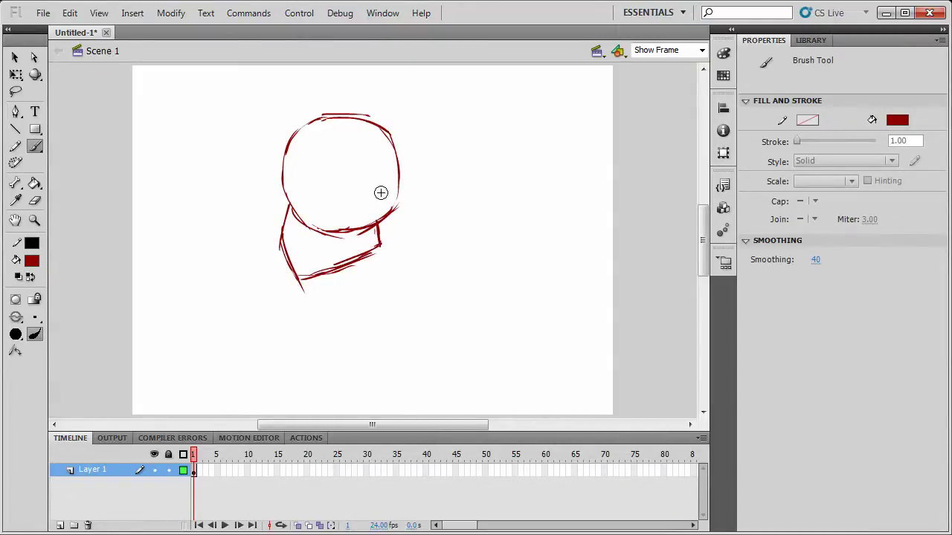
mouse_move(374, 192)
mouse_down()
mouse_move(396, 215)
mouse_move(372, 214)
mouse_move(384, 220)
mouse_up()
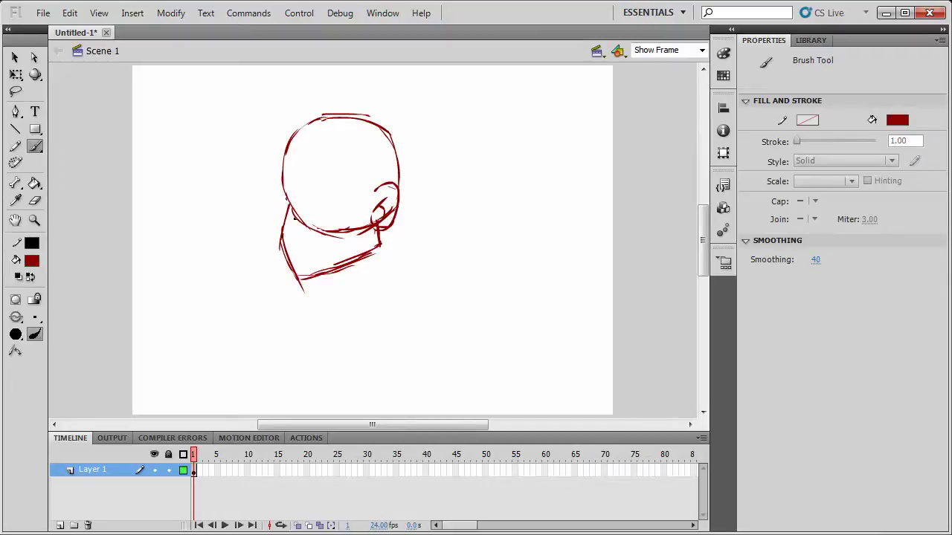
mouse_move(287, 199)
mouse_down()
mouse_move(264, 224)
mouse_move(292, 226)
mouse_up()
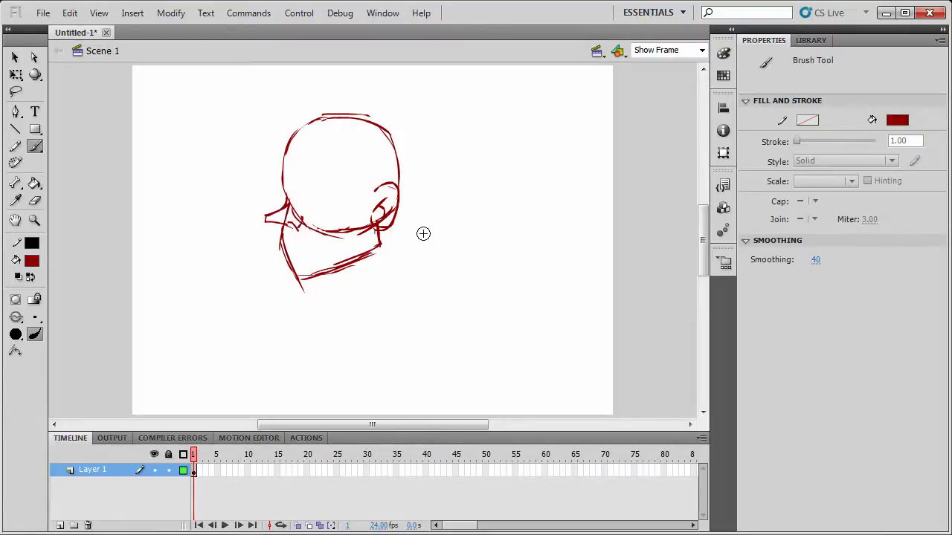
key(ctrl+z)
key(ctrl+z)
key(ctrl+z)
key(ctrl+z)
key(ctrl+z)
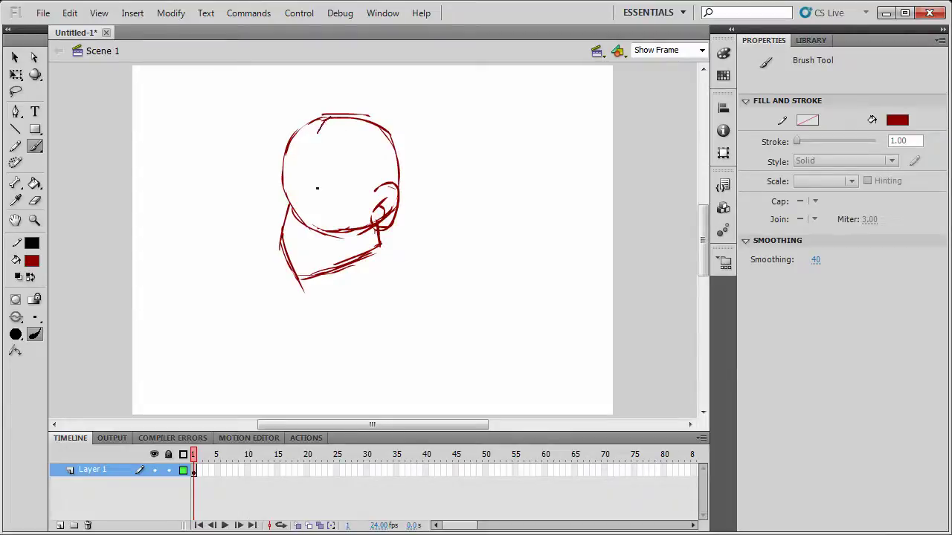
Sketch a curved centre line down the face, with a small nose and a mouth along it.
mouse_move(325, 117)
mouse_down()
mouse_move(301, 231)
mouse_move(303, 283)
mouse_up()
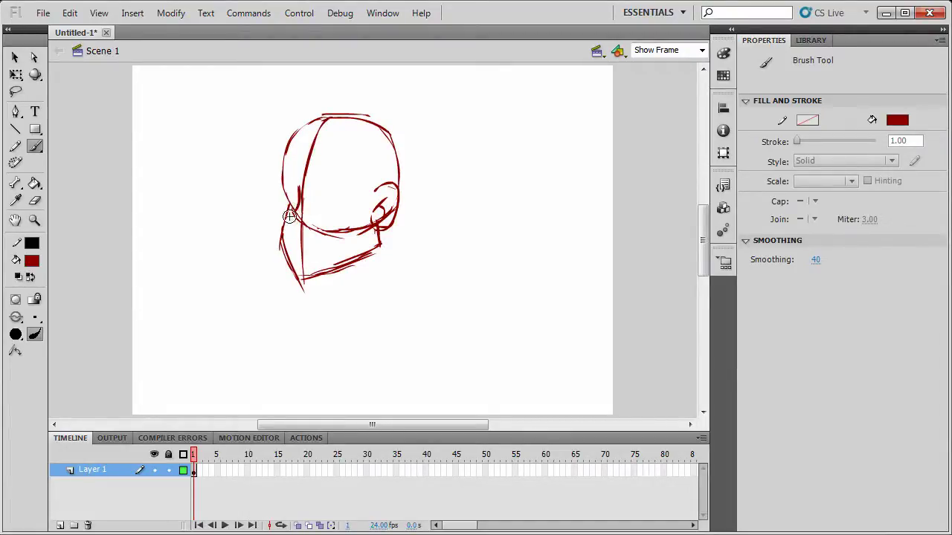
mouse_move(290, 214)
mouse_down()
mouse_move(279, 216)
mouse_move(311, 230)
mouse_up()
key(ctrl+z)
mouse_move(295, 233)
mouse_down()
mouse_move(330, 259)
mouse_move(311, 261)
mouse_move(336, 253)
mouse_up()
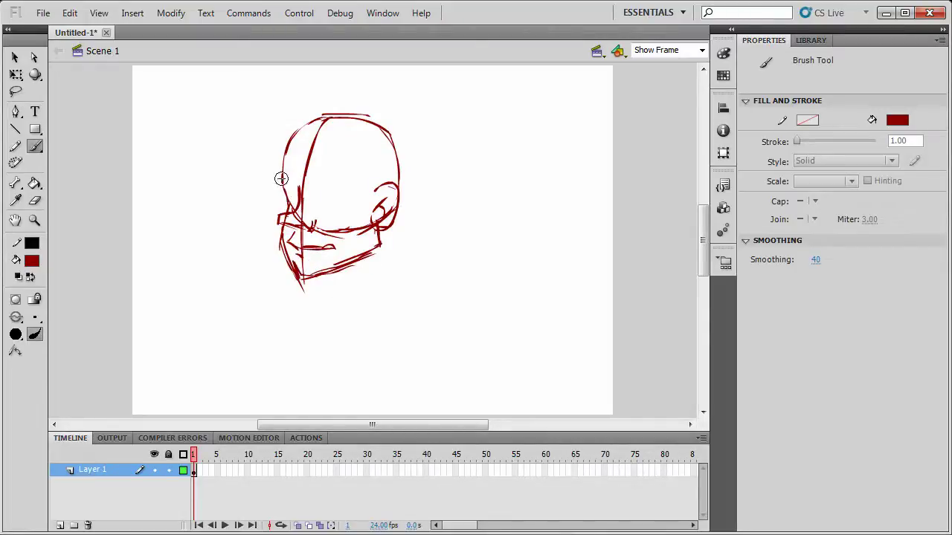
Sketch both eyes with pupils and eyebrows on either side of the centre line, and darken the mouth line.
mouse_move(296, 185)
mouse_down()
mouse_move(288, 206)
mouse_move(301, 194)
mouse_move(285, 209)
mouse_move(282, 184)
mouse_up()
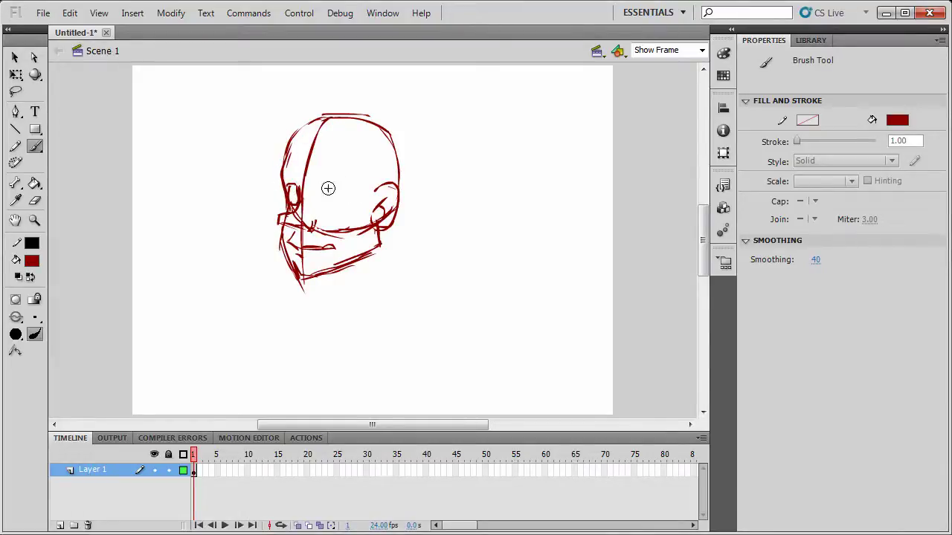
mouse_move(331, 185)
mouse_down()
mouse_move(343, 186)
mouse_move(333, 200)
mouse_move(293, 199)
mouse_move(331, 213)
mouse_up()
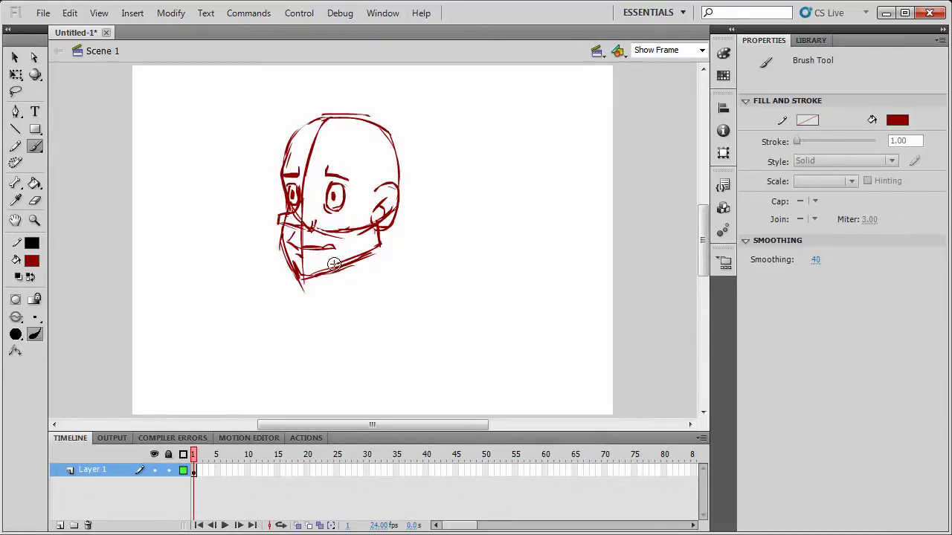
drag(304, 248, 339, 245)
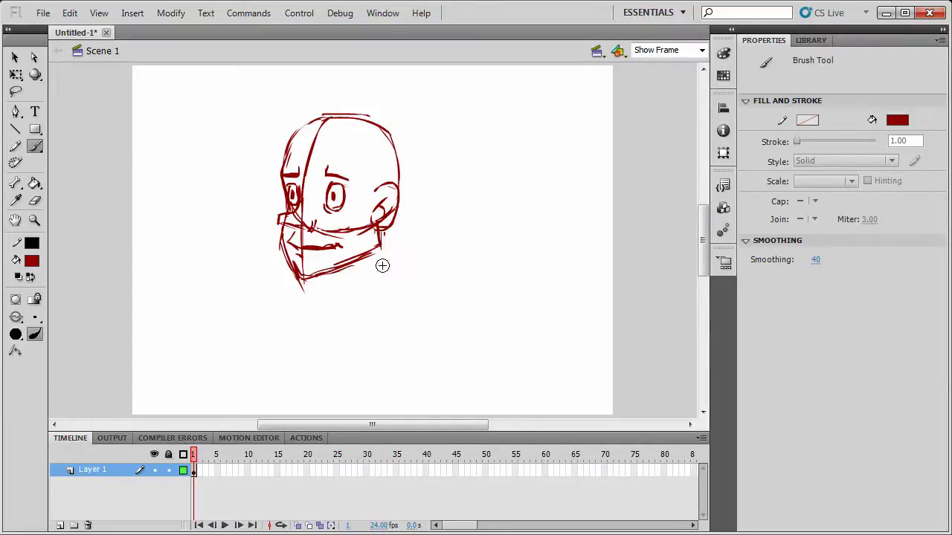
Sketch the front and back lines of the neck below the jaw and reinforce the jaw's lower edge.
drag(380, 232, 386, 297)
drag(334, 272, 342, 305)
drag(381, 254, 386, 302)
drag(337, 270, 381, 257)
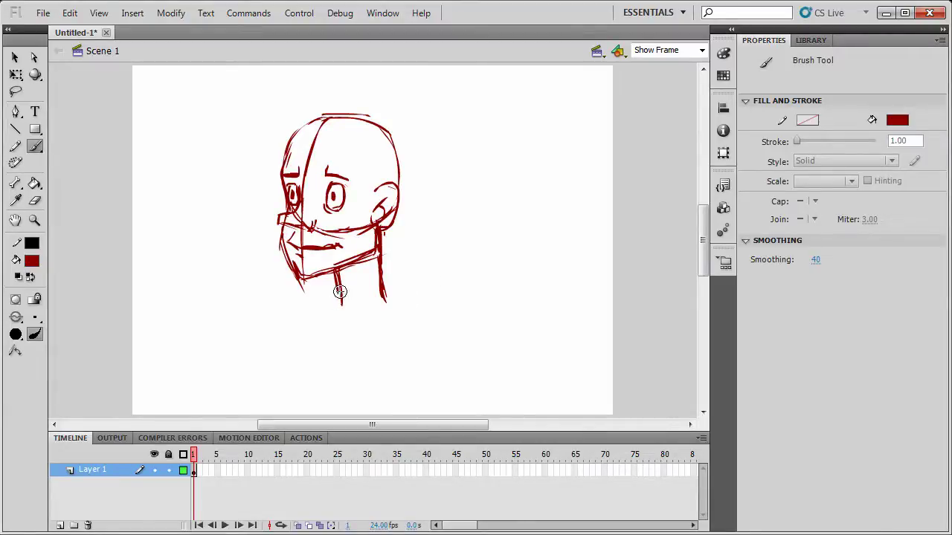
Sketch both shoulders sloping from the neck and the outer and inner lines of the upper arms.
mouse_move(334, 296)
mouse_down()
mouse_move(283, 325)
mouse_move(273, 349)
mouse_move(278, 386)
mouse_up()
drag(288, 352, 281, 381)
drag(309, 305, 265, 354)
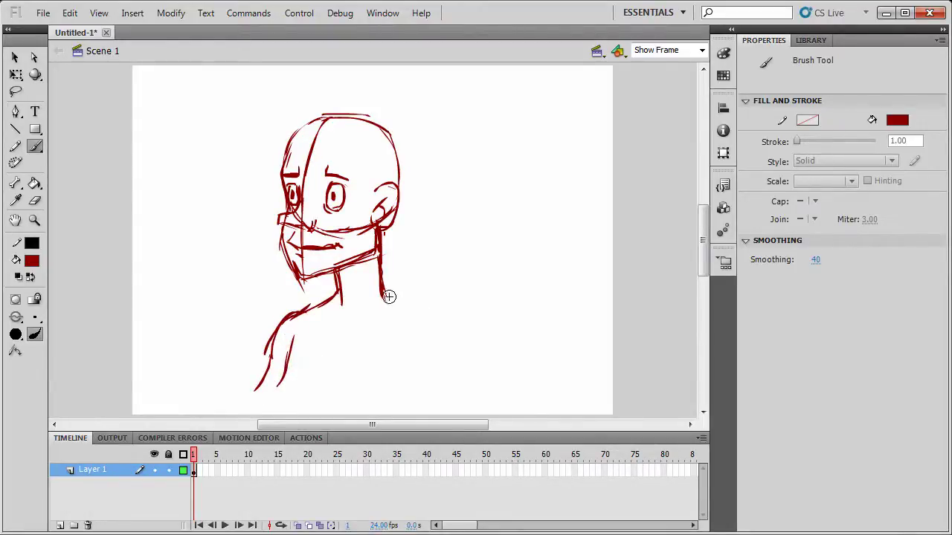
mouse_move(382, 292)
mouse_down()
mouse_move(441, 336)
mouse_move(430, 328)
mouse_move(441, 321)
mouse_move(467, 349)
mouse_move(478, 375)
mouse_move(468, 360)
mouse_move(461, 399)
mouse_up()
drag(422, 370, 415, 396)
drag(421, 357, 418, 393)
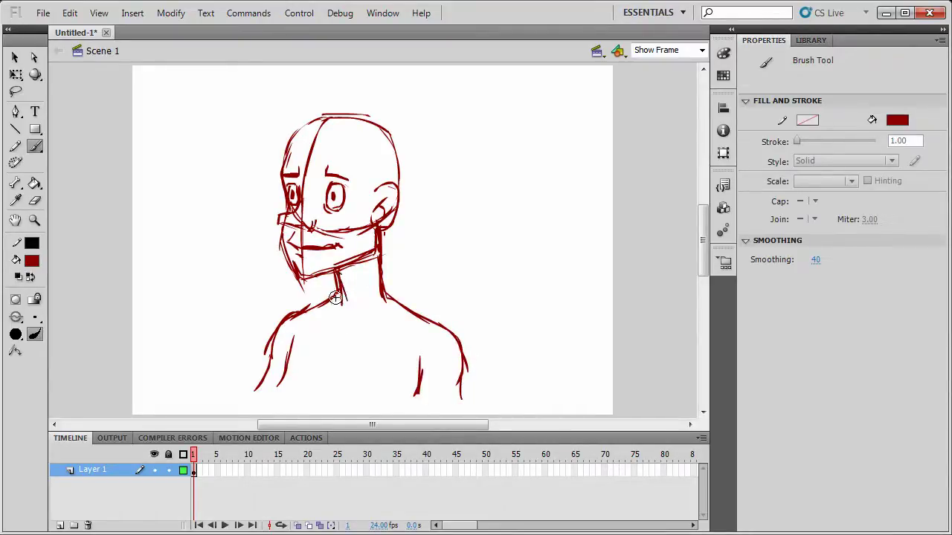
Sketch a ribbed shirt collar around the base of the neck and extend the right arm's inner line upward.
mouse_move(335, 298)
mouse_down()
mouse_move(334, 318)
mouse_move(347, 331)
mouse_up()
mouse_move(340, 324)
mouse_down()
mouse_move(364, 321)
mouse_move(345, 327)
mouse_up()
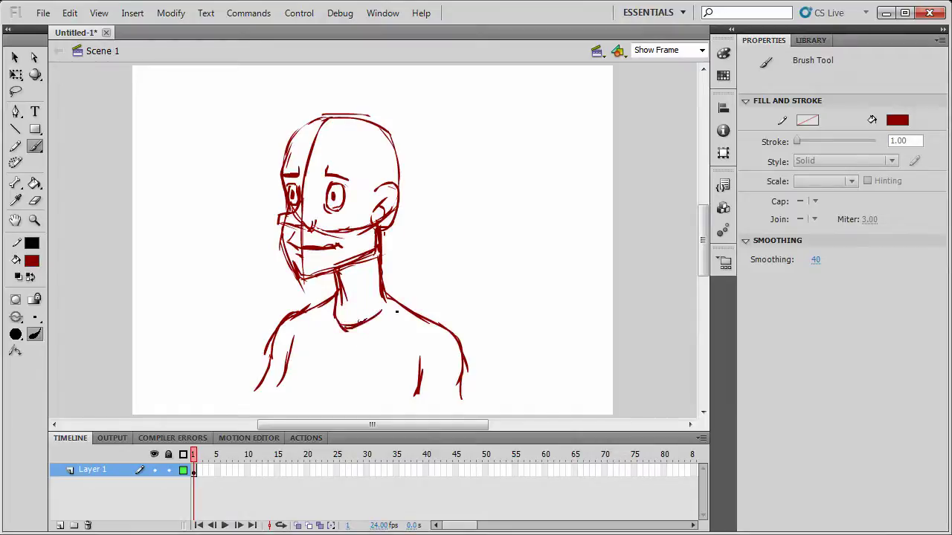
mouse_move(386, 295)
mouse_down()
mouse_move(329, 318)
mouse_move(333, 297)
mouse_move(330, 324)
mouse_move(353, 334)
mouse_move(382, 323)
mouse_move(368, 327)
mouse_move(388, 302)
mouse_move(331, 316)
mouse_move(335, 297)
mouse_move(334, 317)
mouse_move(370, 330)
mouse_up()
mouse_move(375, 315)
mouse_down()
mouse_move(379, 322)
mouse_move(388, 311)
mouse_up()
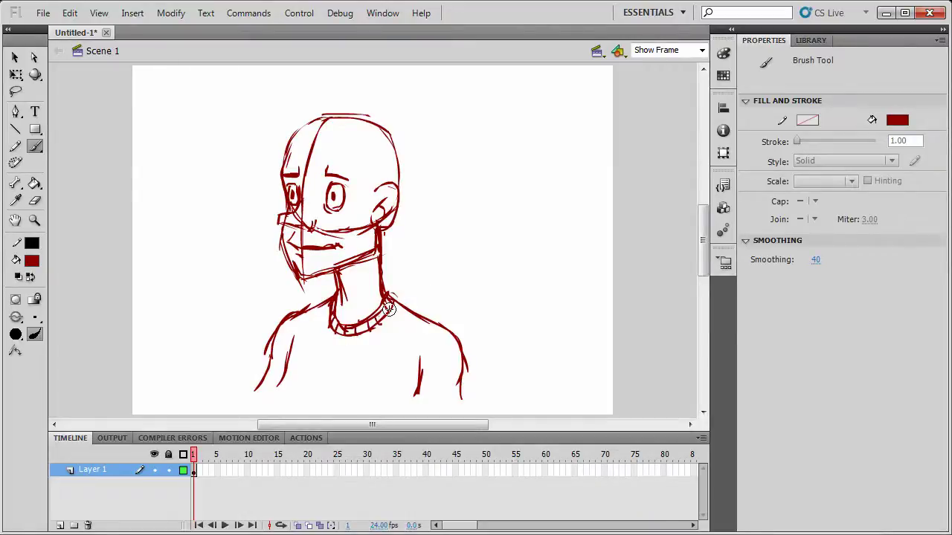
drag(433, 339, 422, 369)
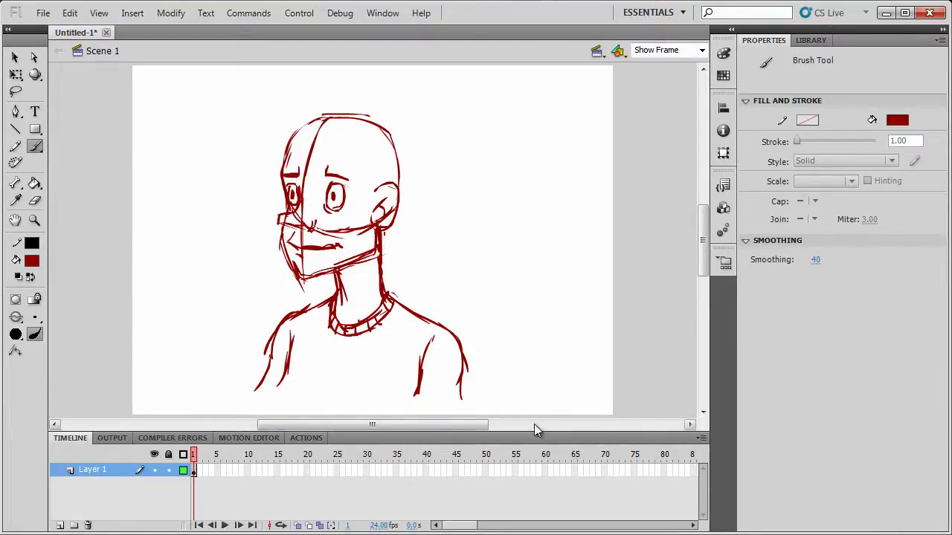
Insert a blank keyframe at frame 2 of Layer 1 and turn on onion skinning.
click(195, 471)
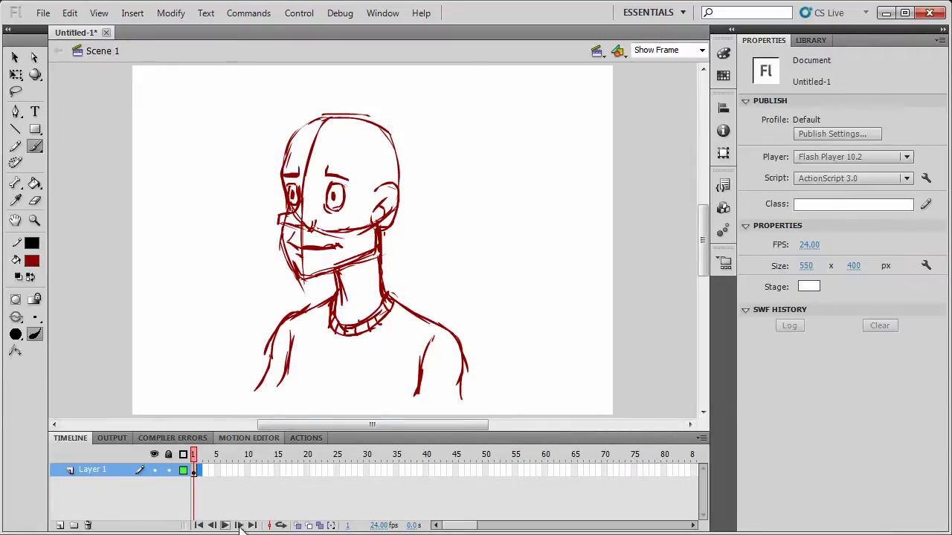
click(238, 524)
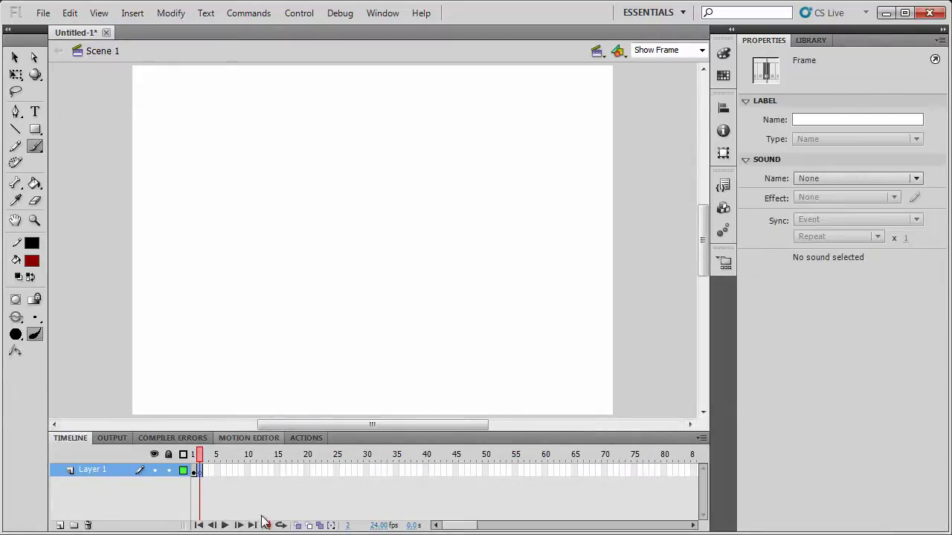
click(298, 526)
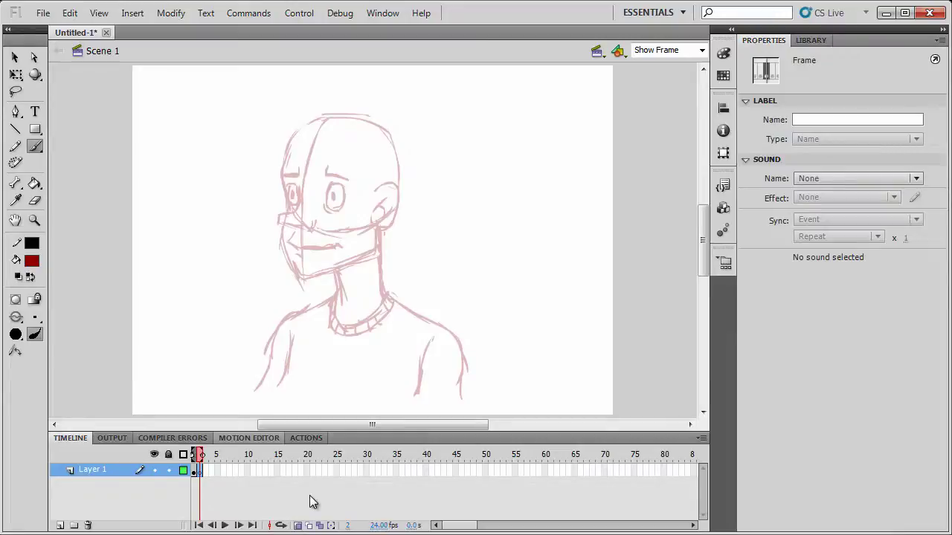
Trace the round head outline over the onion-skinned head on frame 2.
mouse_move(332, 117)
mouse_down()
mouse_move(302, 127)
mouse_move(287, 163)
mouse_move(290, 205)
mouse_move(359, 226)
mouse_move(303, 228)
mouse_move(327, 241)
mouse_move(334, 227)
mouse_move(394, 201)
mouse_up()
mouse_move(329, 116)
mouse_down()
mouse_move(387, 137)
mouse_move(392, 149)
mouse_move(386, 134)
mouse_move(391, 190)
mouse_up()
drag(388, 134, 401, 177)
mouse_move(392, 141)
mouse_down()
mouse_move(398, 201)
mouse_move(382, 215)
mouse_up()
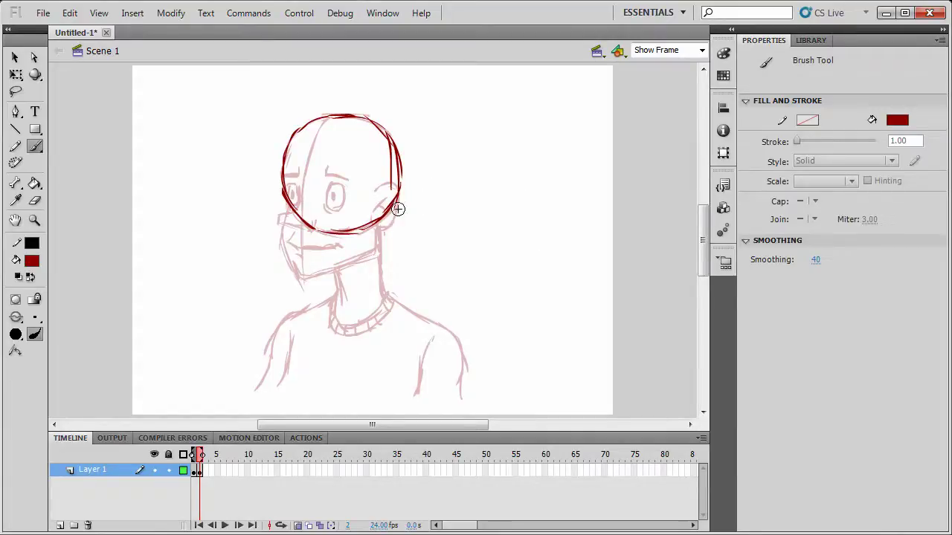
Select the traced head circle and move it to the right of the onion-skinned head.
key(v)
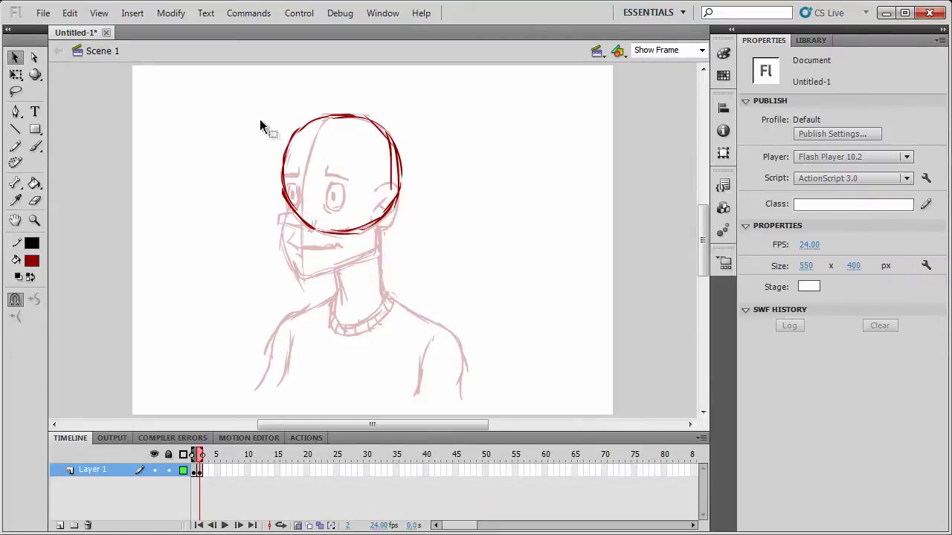
drag(257, 102, 422, 247)
mouse_move(400, 191)
mouse_down()
mouse_move(453, 187)
mouse_move(448, 237)
mouse_move(423, 281)
mouse_up()
click(489, 233)
Sketch a jaw facing right below the moved head circle with the Brush tool.
key(b)
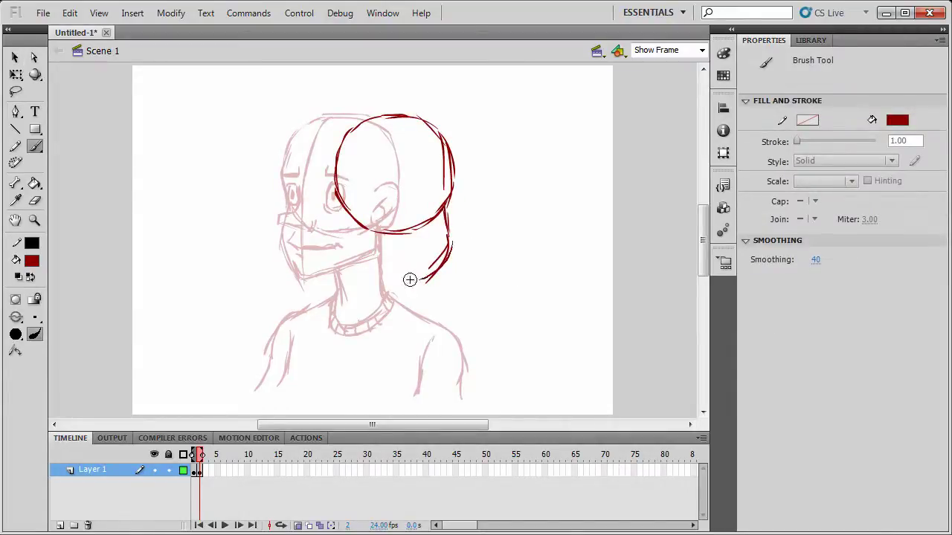
mouse_move(352, 221)
mouse_down()
mouse_move(365, 254)
mouse_move(429, 291)
mouse_up()
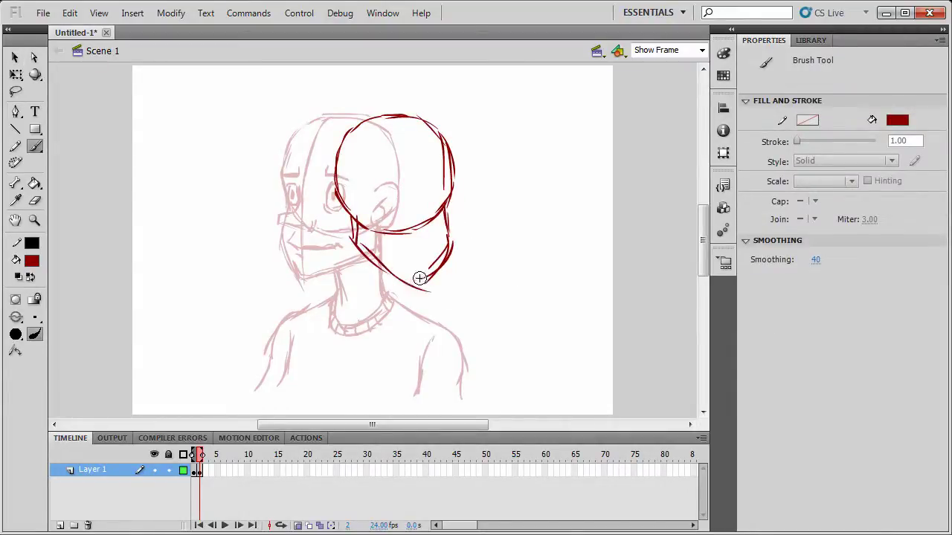
drag(382, 270, 430, 280)
mouse_move(360, 249)
mouse_down()
mouse_move(435, 292)
mouse_move(437, 270)
mouse_up()
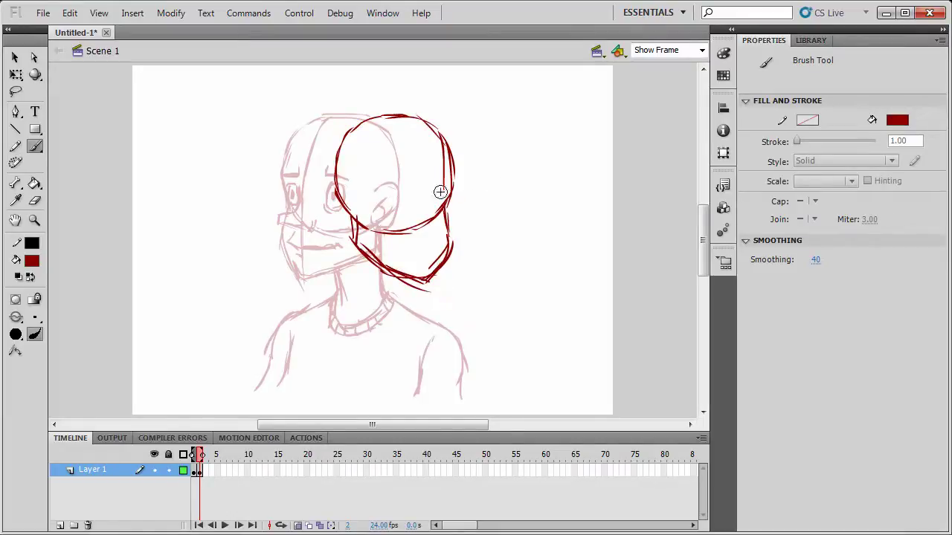
drag(419, 120, 437, 181)
drag(432, 136, 430, 255)
drag(428, 186, 428, 268)
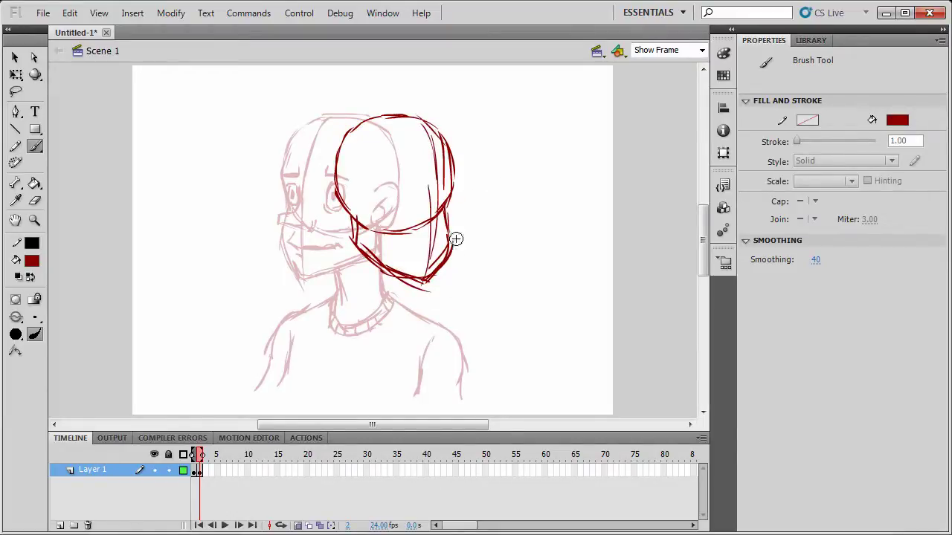
key(ctrl+z)
key(ctrl+z)
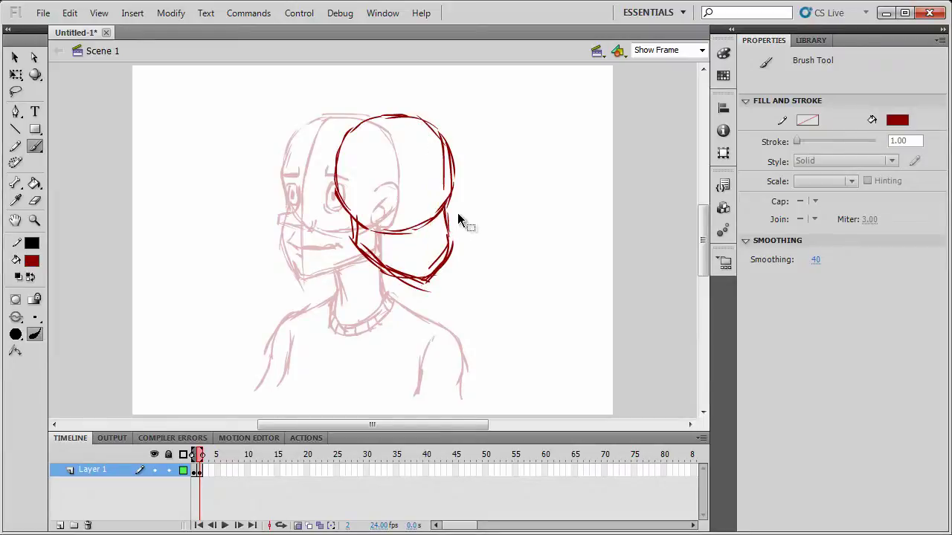
Sketch a curved centre line down the right-facing head and add a nose pointing right.
mouse_move(412, 118)
mouse_down()
mouse_move(425, 182)
mouse_move(421, 267)
mouse_up()
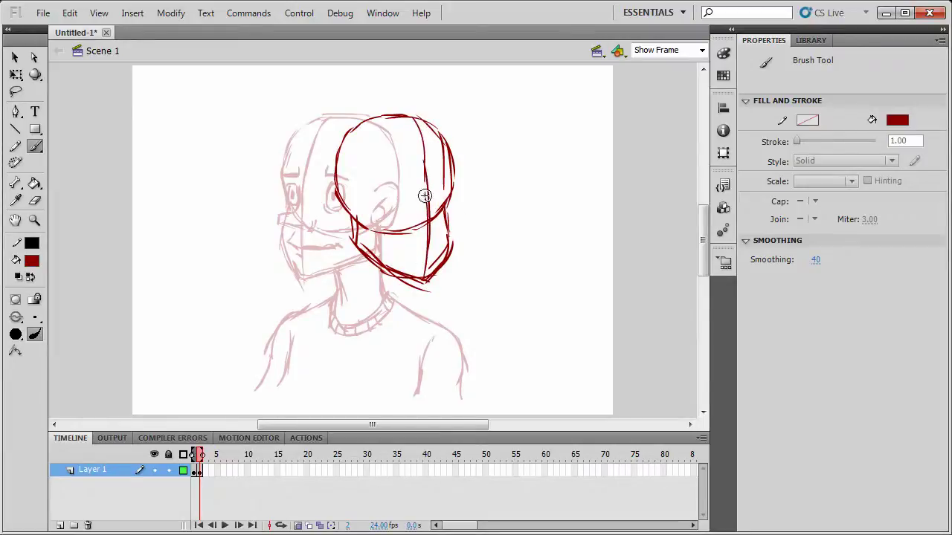
drag(436, 217, 453, 234)
drag(433, 234, 442, 234)
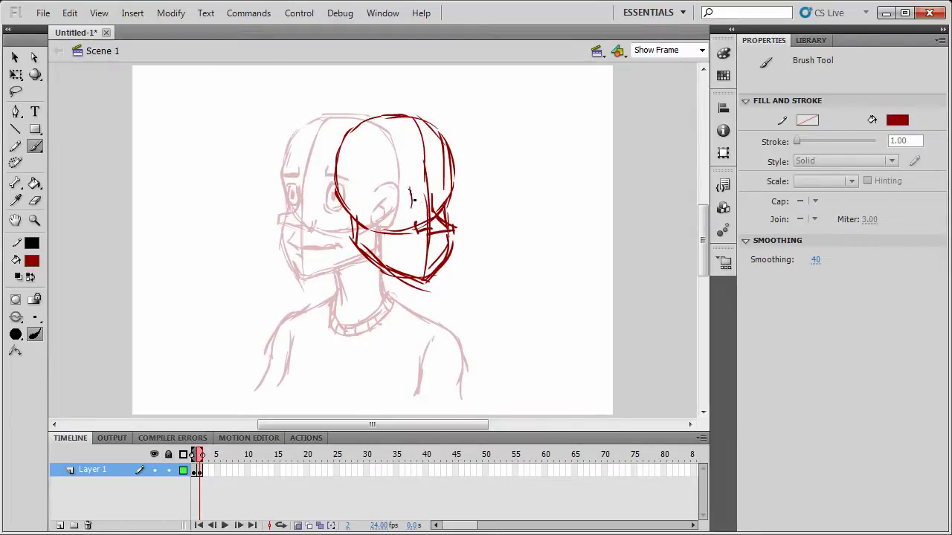
Sketch both eyes with pupils and an open mouth with darkened corners on the right-facing head.
mouse_move(398, 193)
mouse_down()
mouse_move(393, 206)
mouse_move(407, 192)
mouse_move(404, 203)
mouse_up()
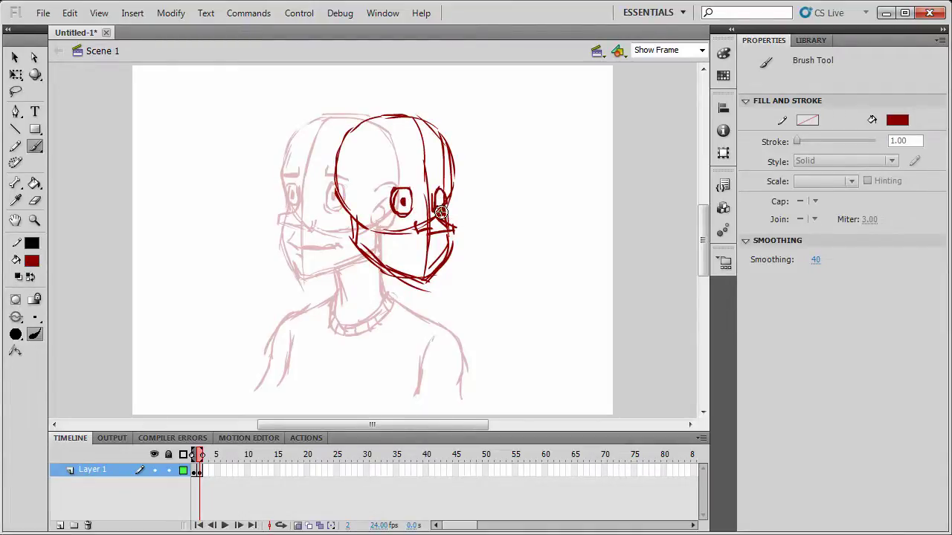
mouse_move(414, 210)
mouse_down()
mouse_move(404, 222)
mouse_move(438, 244)
mouse_move(400, 252)
mouse_move(443, 258)
mouse_up()
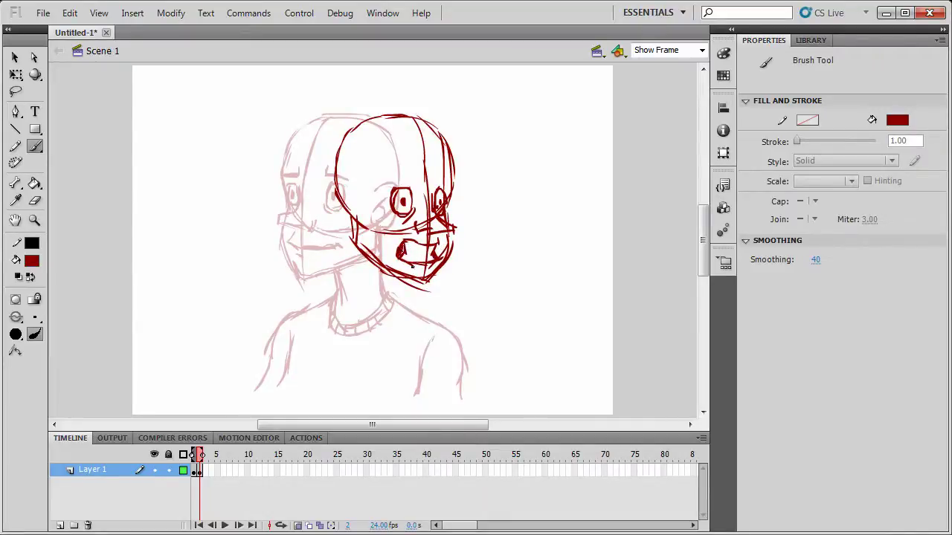
drag(403, 248, 400, 257)
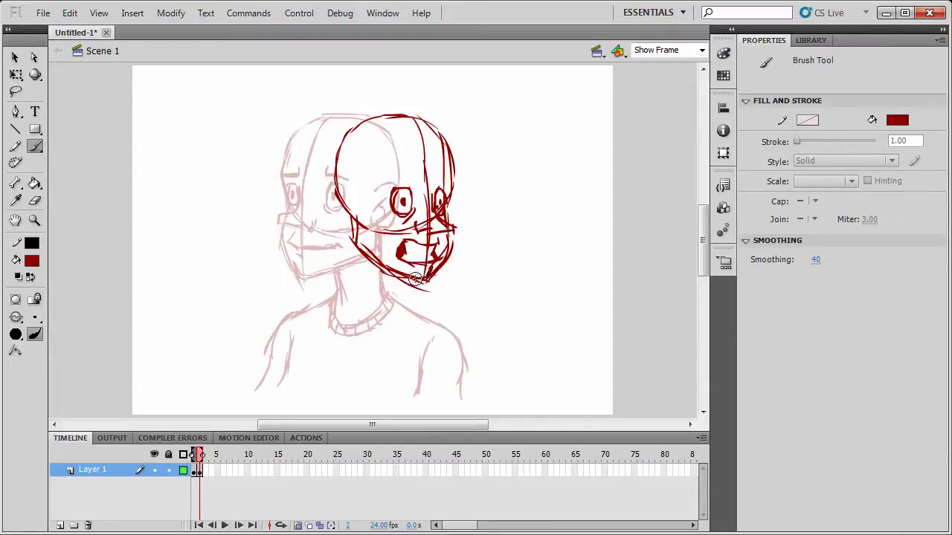
Erase the chin line of the right-facing head, redraw it with a pointed chin, and sketch the ear.
key(e)
mouse_move(440, 290)
mouse_down()
mouse_move(452, 287)
mouse_move(416, 287)
mouse_up()
key(b)
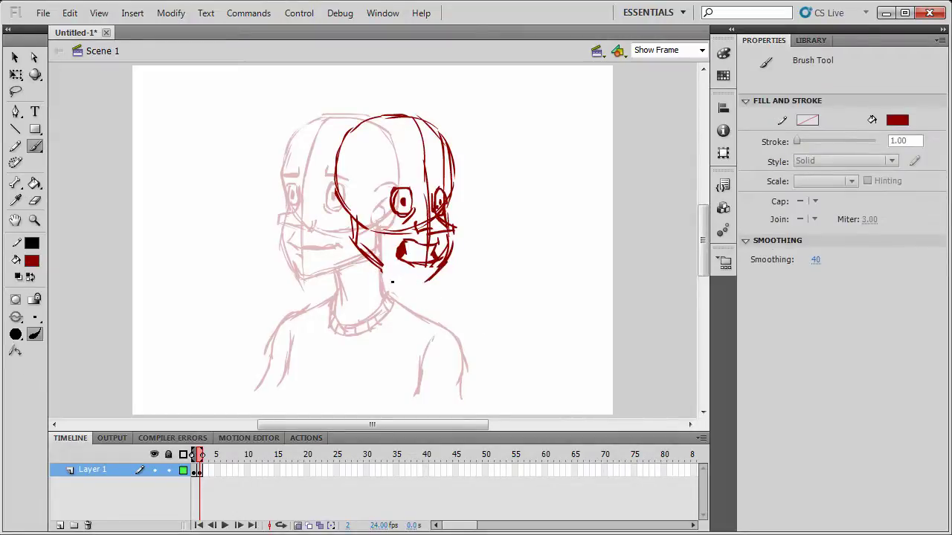
drag(381, 269, 424, 286)
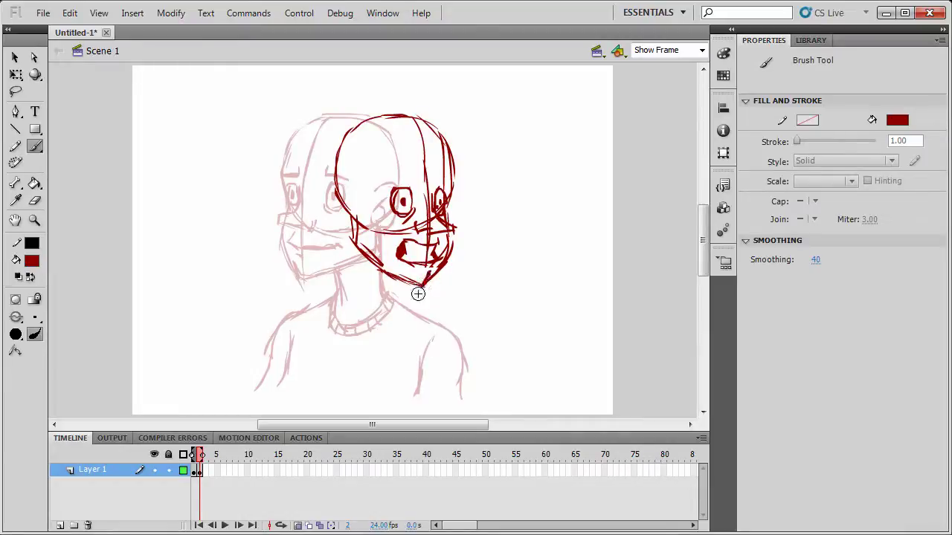
mouse_move(362, 196)
mouse_down()
mouse_move(352, 224)
mouse_move(363, 220)
mouse_up()
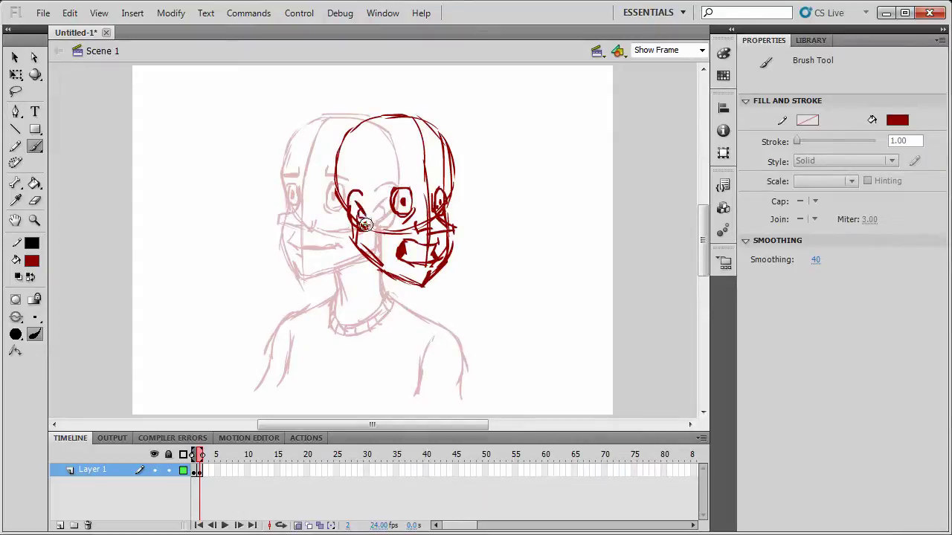
Finish the inner ear of the right-facing head, sketch a guide line across the eyes, and add an eyebrow.
drag(351, 216, 369, 226)
mouse_move(364, 193)
mouse_down()
mouse_move(370, 207)
mouse_move(429, 205)
mouse_move(459, 182)
mouse_up()
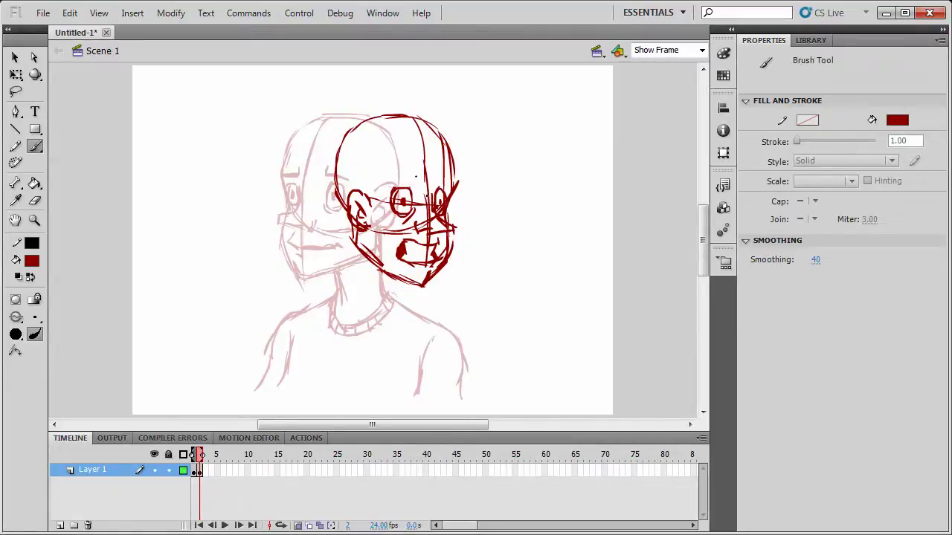
mouse_move(416, 181)
mouse_down()
mouse_move(390, 180)
mouse_move(450, 185)
mouse_move(450, 151)
mouse_up()
Sketch the neck, shoulders, arms and ribbed shirt collar of the right-facing pose, and thicken the forehead contour.
drag(358, 223, 340, 309)
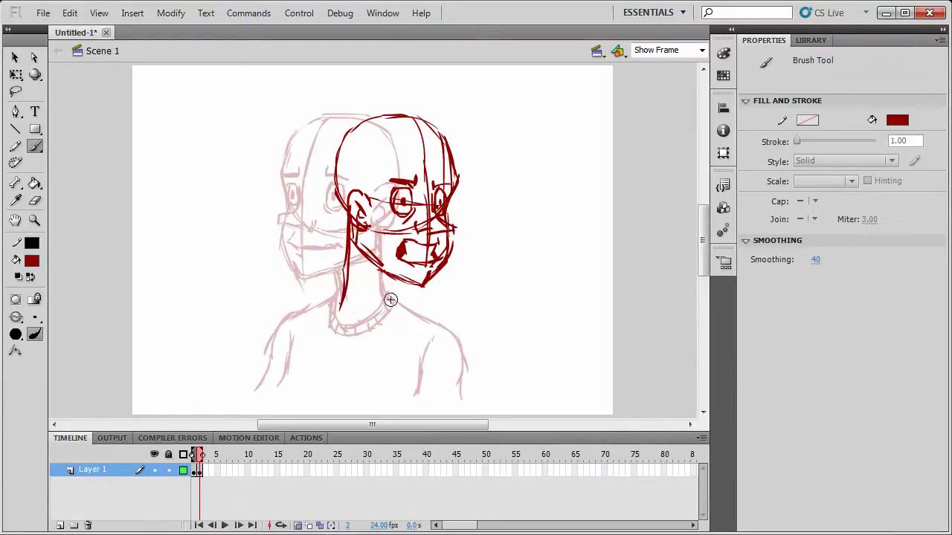
mouse_move(396, 279)
mouse_down()
mouse_move(329, 309)
mouse_move(307, 336)
mouse_move(312, 324)
mouse_move(289, 329)
mouse_move(276, 374)
mouse_up()
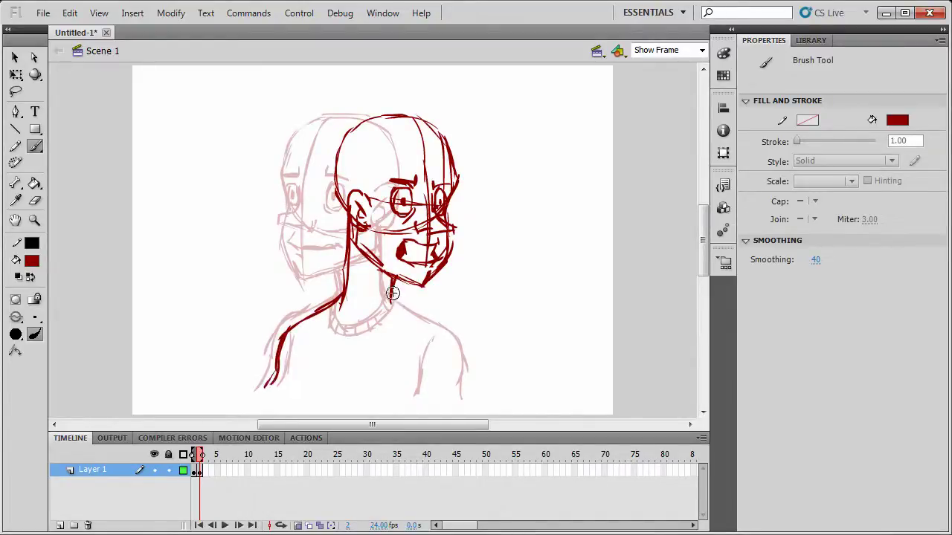
mouse_move(392, 294)
mouse_down()
mouse_move(470, 351)
mouse_move(463, 402)
mouse_up()
drag(420, 379, 418, 397)
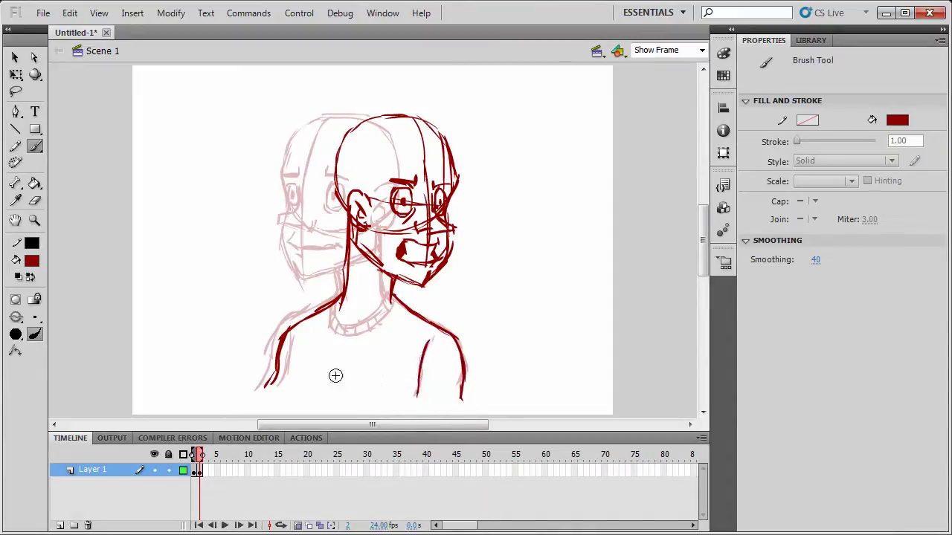
drag(298, 333, 292, 384)
mouse_move(339, 299)
mouse_down()
mouse_move(353, 322)
mouse_move(392, 325)
mouse_move(373, 305)
mouse_move(332, 324)
mouse_move(399, 305)
mouse_up()
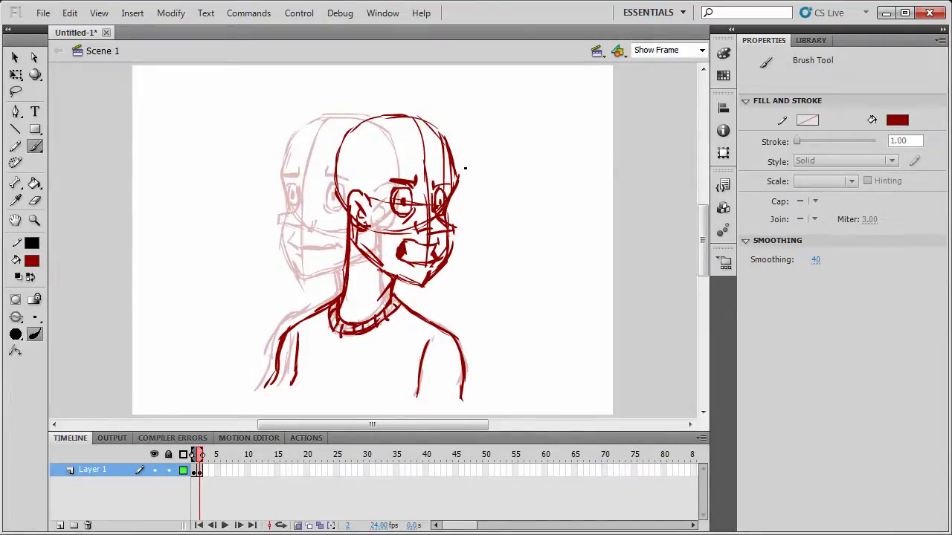
drag(457, 177, 447, 143)
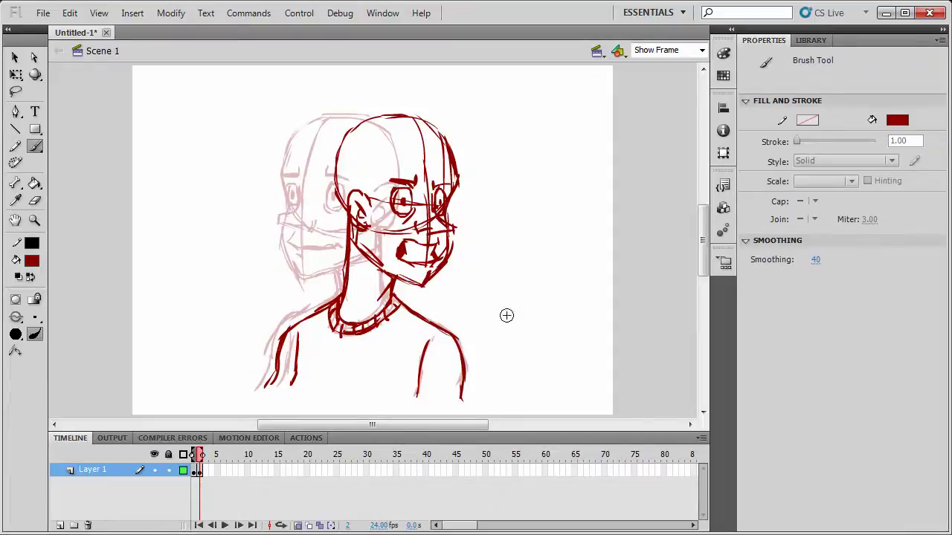
Insert a frame after frame 1 and make frame 2 a blank keyframe between the two poses.
click(199, 472)
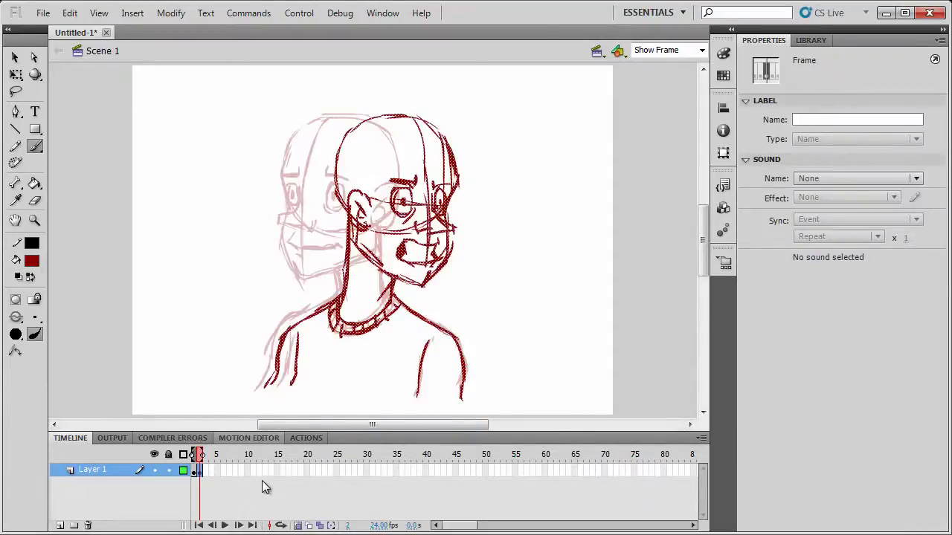
click(197, 471)
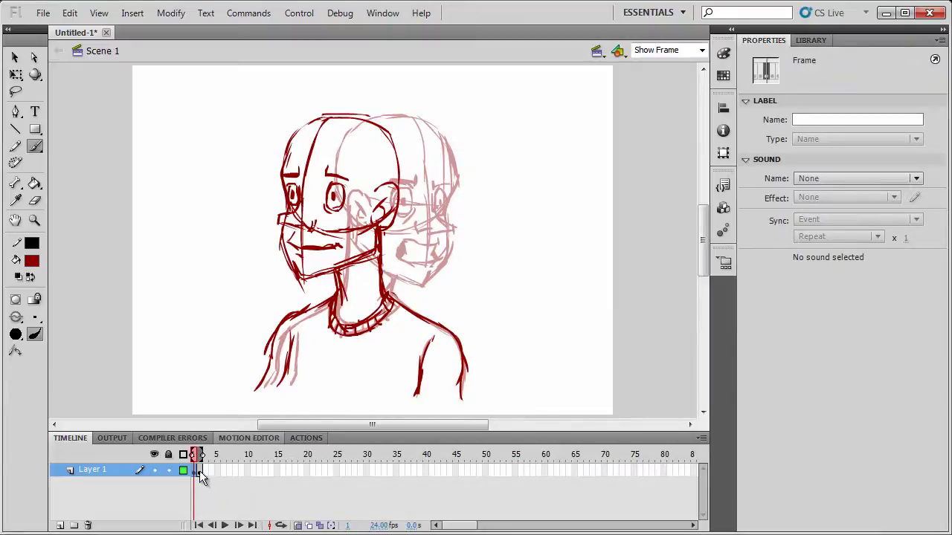
key(F5)
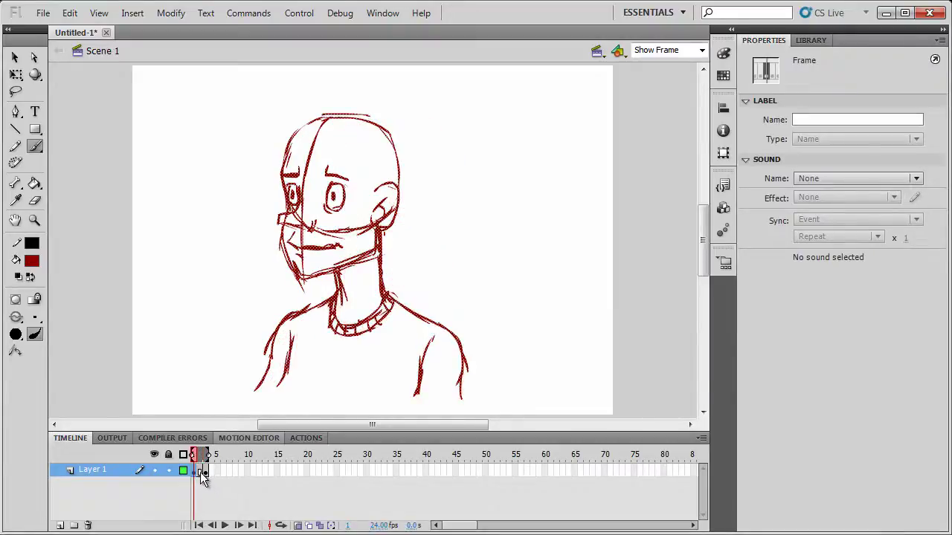
click(200, 472)
key(F7)
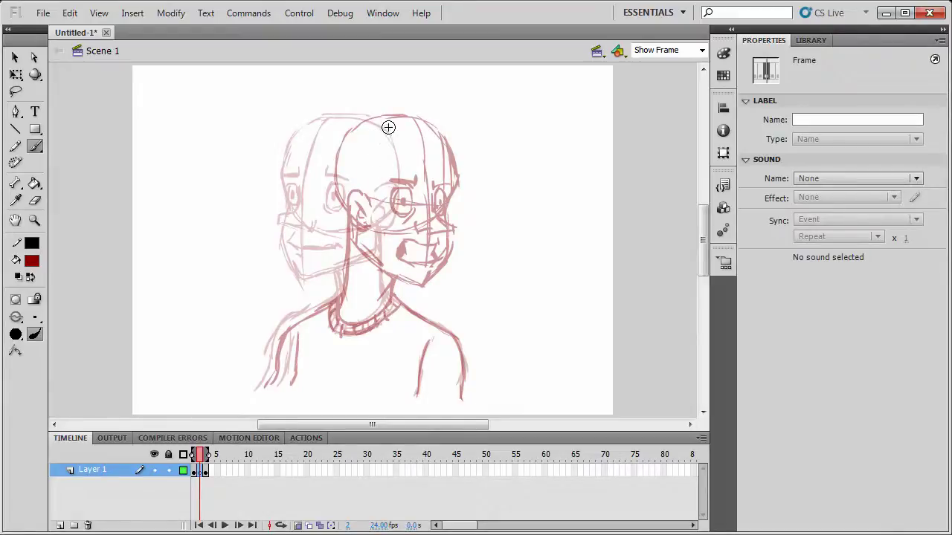
Sketch a head circle on frame 2 by tracing the left-facing pose's onion-skinned head.
drag(374, 125, 306, 126)
drag(297, 137, 280, 207)
mouse_move(286, 170)
mouse_down()
mouse_move(309, 233)
mouse_move(367, 234)
mouse_move(394, 183)
mouse_up()
drag(365, 120, 392, 141)
mouse_move(382, 130)
mouse_down()
mouse_move(395, 162)
mouse_move(367, 227)
mouse_move(319, 236)
mouse_move(283, 158)
mouse_move(322, 119)
mouse_move(286, 192)
mouse_move(319, 234)
mouse_move(348, 236)
mouse_up()
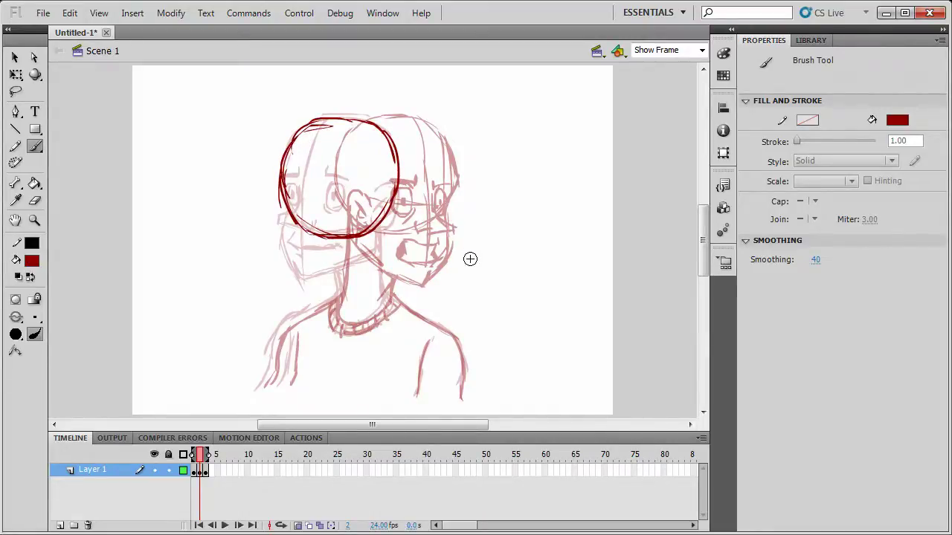
Move the new head circle down and right so it sits lower, between the two onion-skinned heads.
key(v)
drag(437, 273, 241, 76)
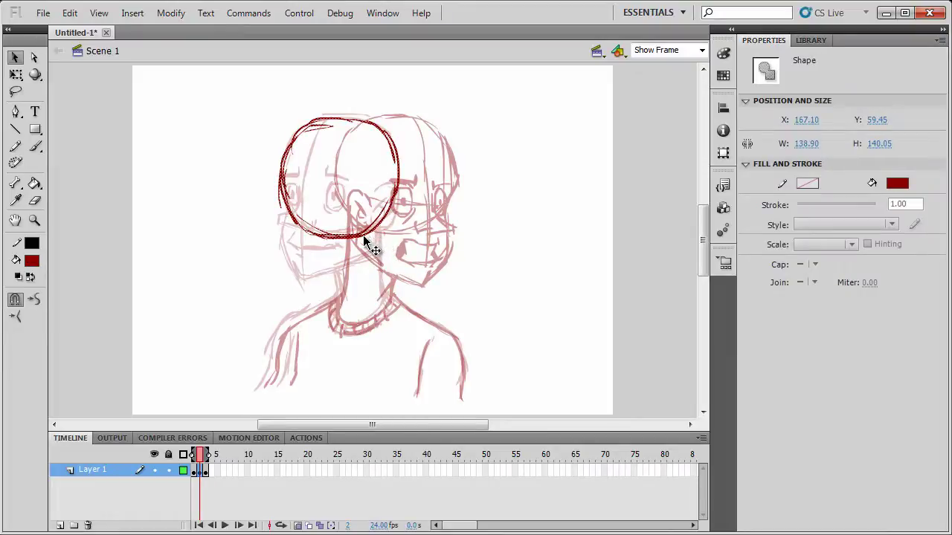
mouse_move(357, 241)
mouse_down()
mouse_move(382, 263)
mouse_move(384, 246)
mouse_move(378, 260)
mouse_up()
click(426, 291)
Sketch a front-facing jaw below the moved circle with the Brush tool, undoing the last chin strokes and redrawing them.
key(b)
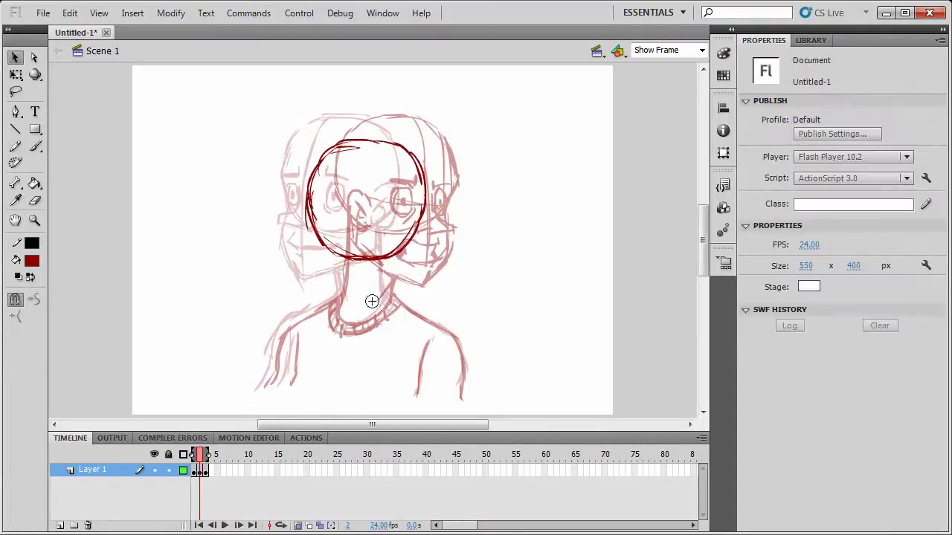
key(b)
mouse_move(307, 225)
mouse_down()
mouse_move(307, 257)
mouse_move(324, 283)
mouse_move(347, 305)
mouse_move(318, 269)
mouse_move(366, 310)
mouse_move(384, 306)
mouse_move(371, 296)
mouse_move(418, 248)
mouse_move(415, 234)
mouse_move(425, 251)
mouse_move(415, 277)
mouse_move(378, 310)
mouse_up()
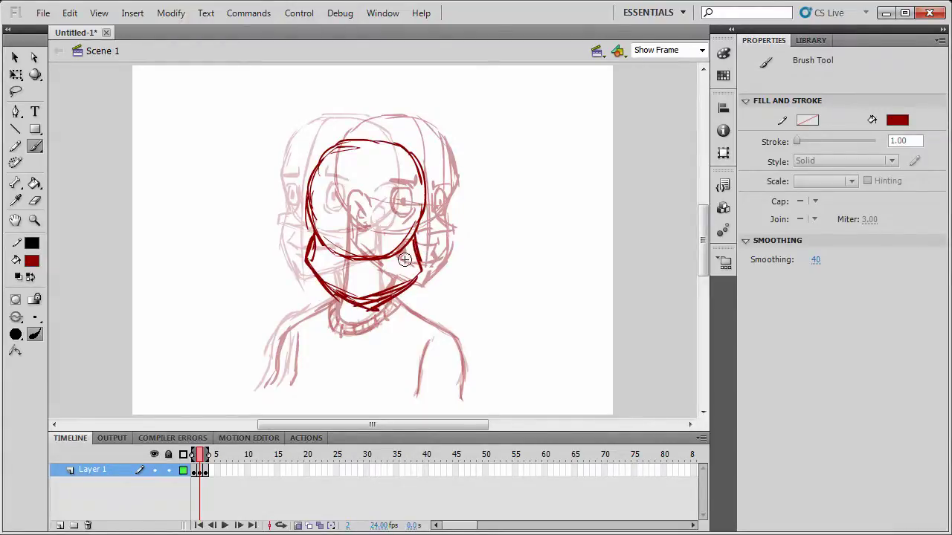
key(ctrl+z)
key(ctrl+z)
key(ctrl+z)
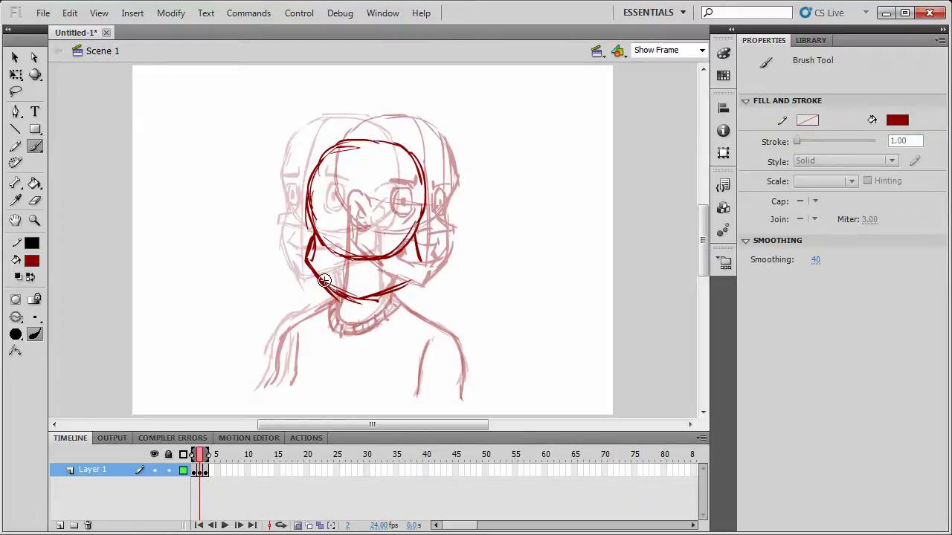
drag(323, 281, 371, 307)
mouse_move(419, 276)
mouse_down()
mouse_move(376, 300)
mouse_move(423, 273)
mouse_up()
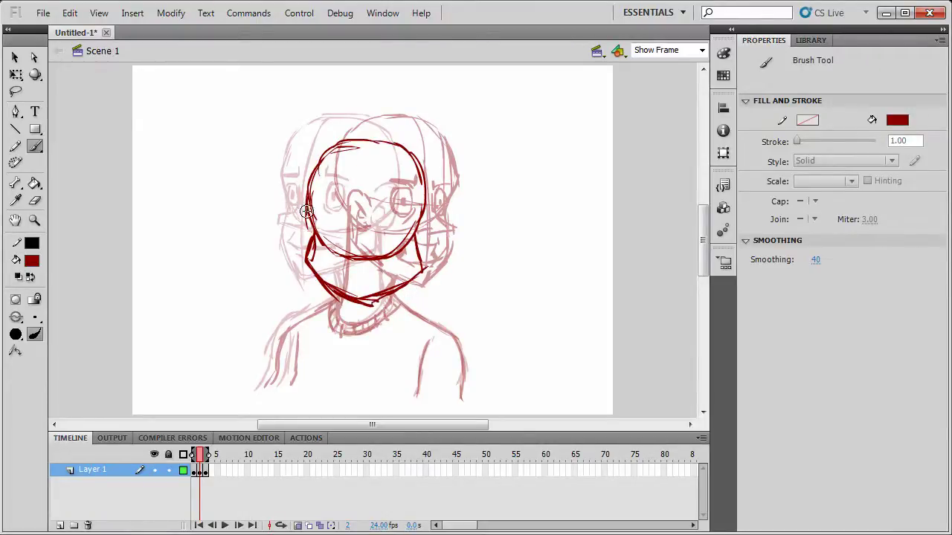
Sketch an ear on each side of the front-facing head, plus a vertical centre line and a curved eye guide line.
drag(306, 212, 308, 249)
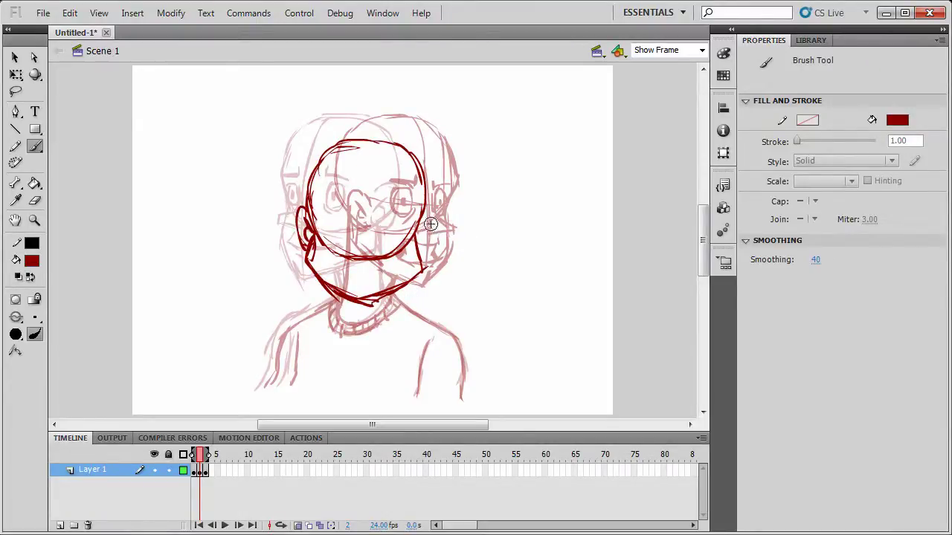
mouse_move(423, 215)
mouse_down()
mouse_move(430, 264)
mouse_move(417, 251)
mouse_up()
drag(364, 146, 362, 299)
mouse_move(345, 239)
mouse_down()
mouse_move(391, 238)
mouse_move(429, 219)
mouse_up()
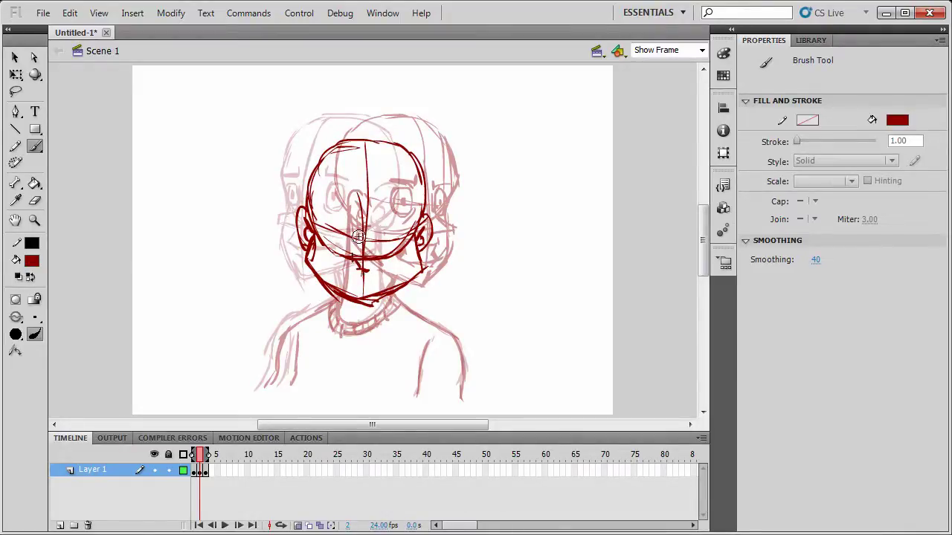
Sketch the nose, two downcast eyes and both eyebrows on the front-facing head.
mouse_move(360, 231)
mouse_down()
mouse_move(363, 270)
mouse_move(369, 264)
mouse_up()
drag(332, 246, 350, 248)
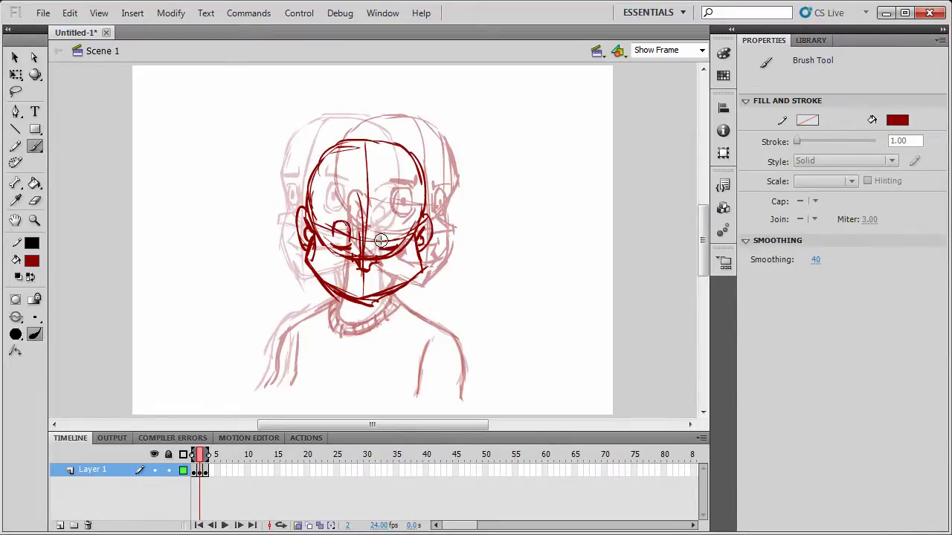
drag(382, 243, 383, 230)
drag(330, 217, 381, 223)
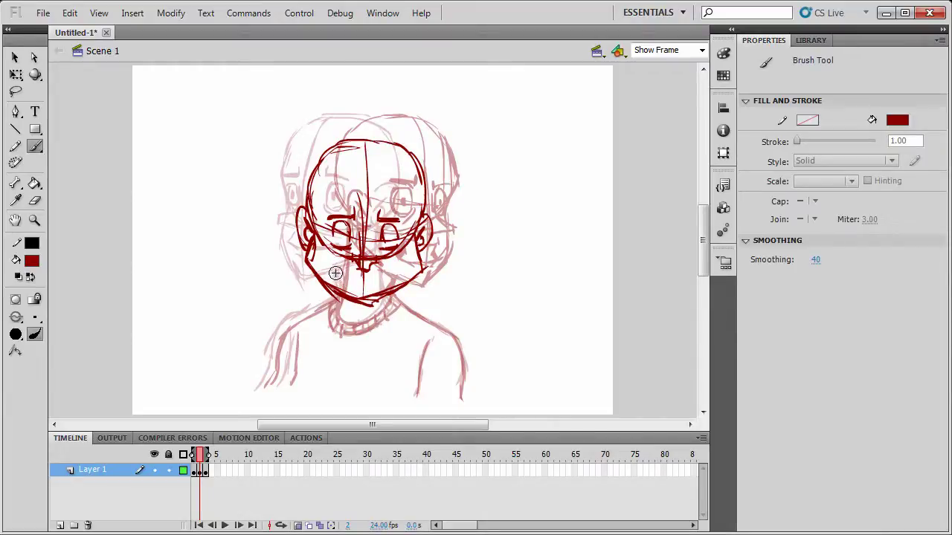
Sketch a smiling mouth on the front-facing head, then erase the chin lines and redraw the chin more pointed.
mouse_move(338, 275)
mouse_down()
mouse_move(394, 274)
mouse_move(354, 296)
mouse_move(364, 302)
mouse_move(417, 282)
mouse_move(424, 309)
mouse_move(367, 309)
mouse_move(353, 298)
mouse_move(371, 301)
mouse_move(332, 285)
mouse_move(387, 303)
mouse_move(417, 289)
mouse_up()
key(e)
key(b)
drag(334, 294, 354, 306)
mouse_move(326, 284)
mouse_down()
mouse_move(377, 307)
mouse_move(415, 280)
mouse_move(372, 305)
mouse_up()
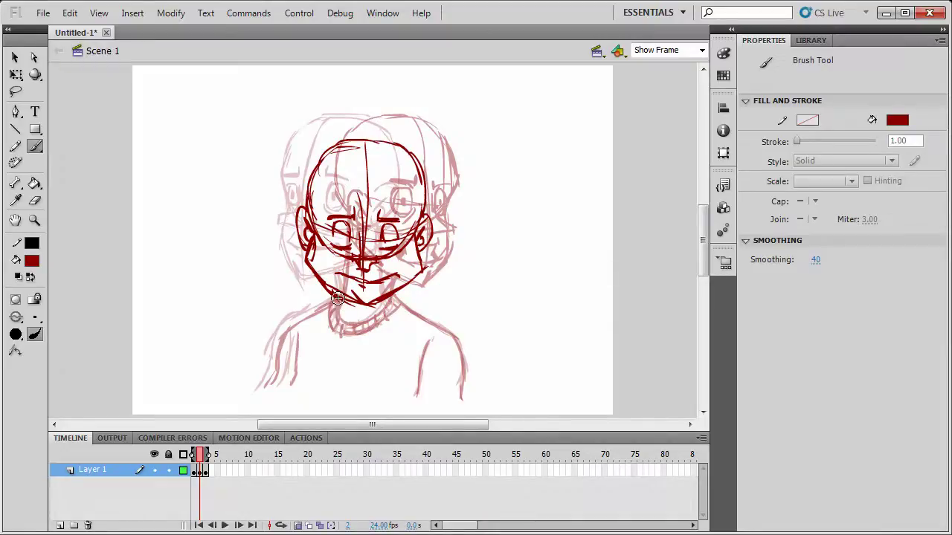
Sketch the neck, raised shoulders, arms and ribbed shirt collar of the front-facing pose.
drag(339, 322, 387, 307)
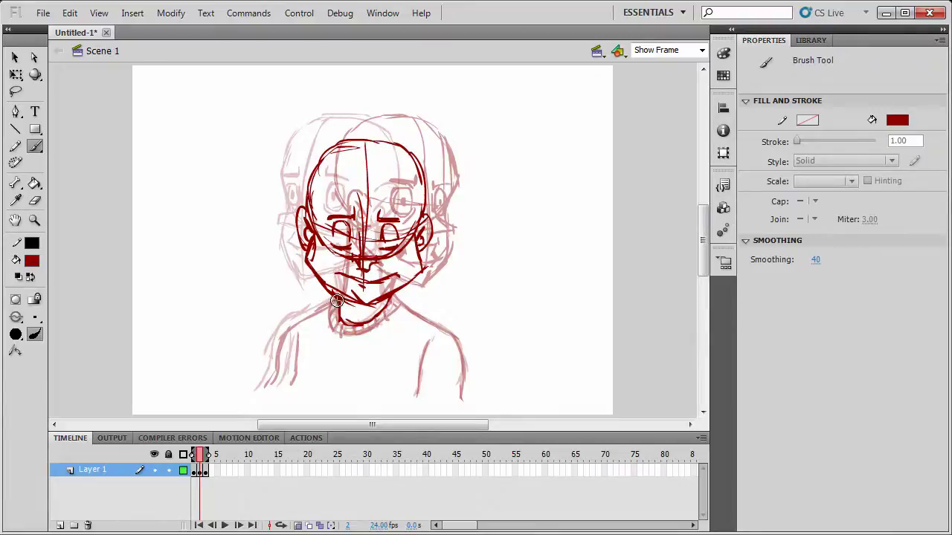
mouse_move(326, 304)
mouse_down()
mouse_move(278, 334)
mouse_move(263, 392)
mouse_up()
mouse_move(392, 298)
mouse_down()
mouse_move(452, 313)
mouse_move(467, 348)
mouse_move(460, 406)
mouse_up()
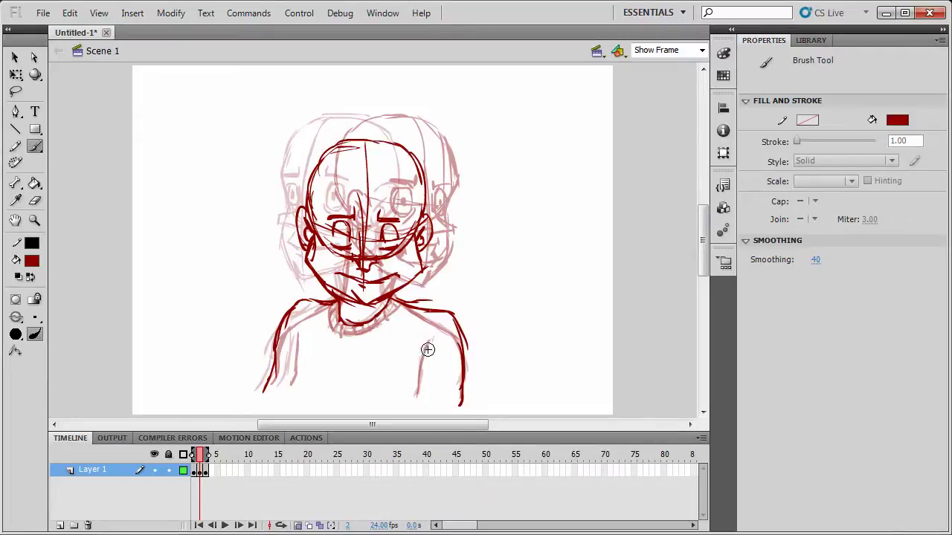
drag(430, 326, 418, 396)
drag(296, 365, 289, 388)
mouse_move(332, 305)
mouse_down()
mouse_move(333, 334)
mouse_move(370, 334)
mouse_move(397, 303)
mouse_up()
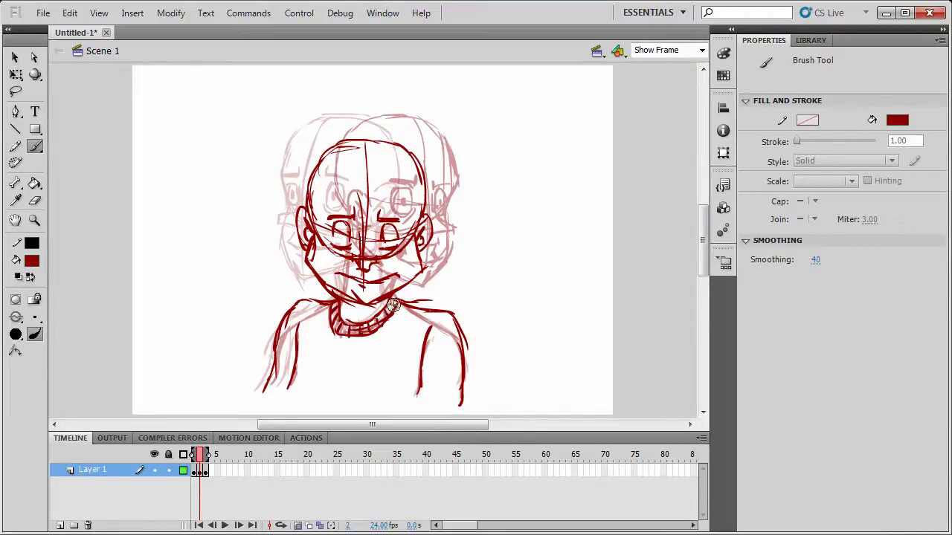
Turn off onion skinning and flip through the three frames to check the head turn.
click(298, 527)
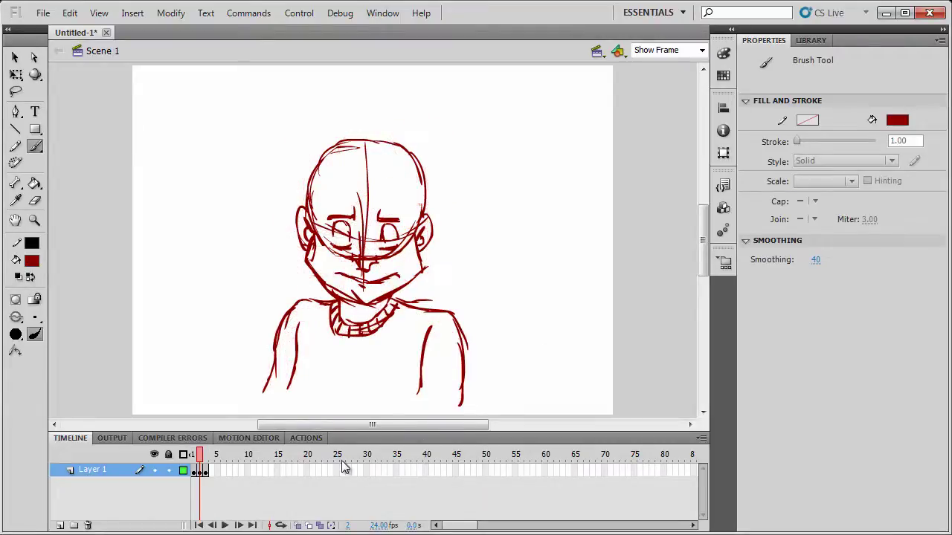
key(comma)
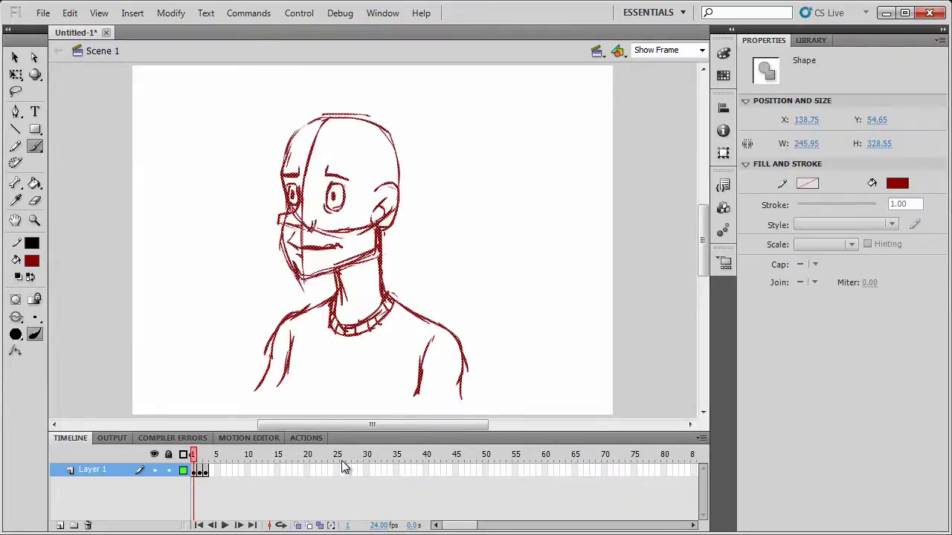
key(period)
key(period)
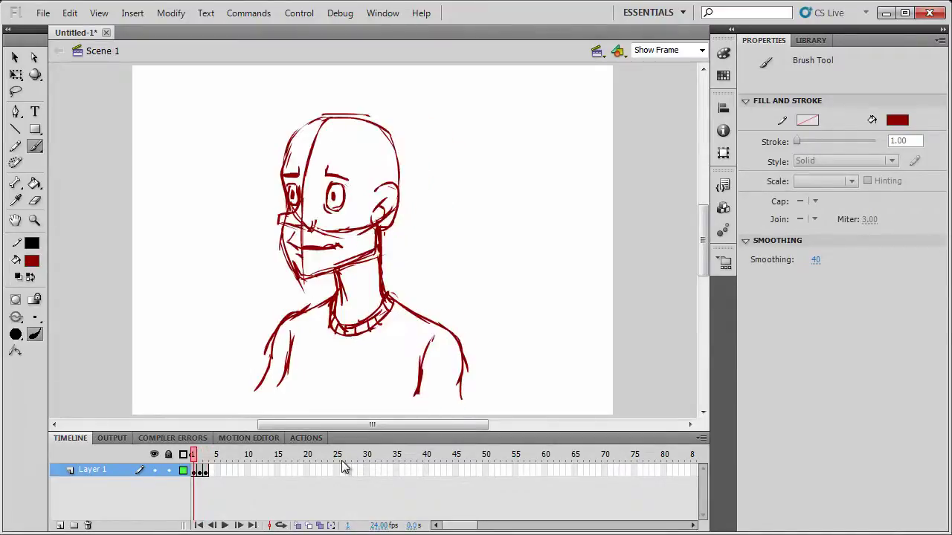
Extend the left-facing and front-facing poses to four frames each, so the keyframes fall on frames 1, 5 and 9.
click(196, 471)
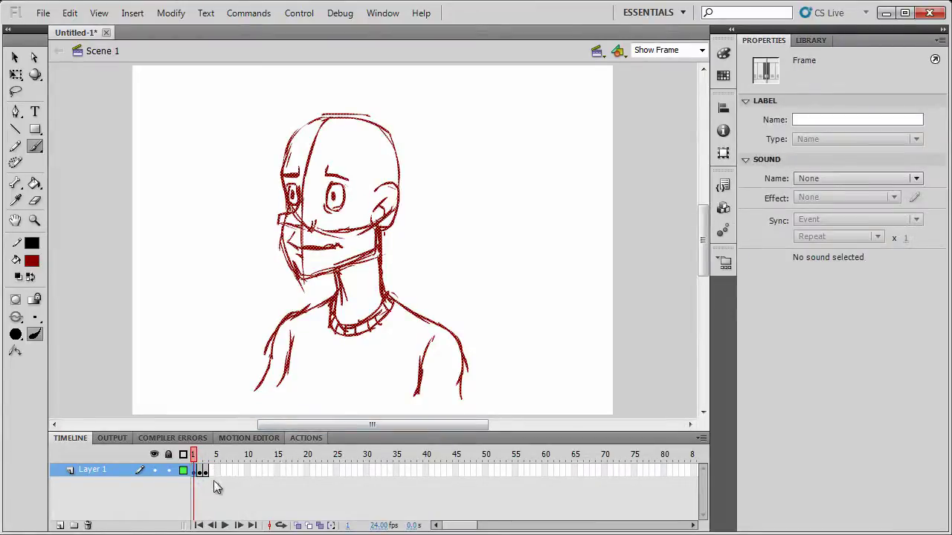
key(F5)
key(F5)
click(218, 474)
key(F5)
key(F5)
Play the head turn from frame 1 several times to review its timing, and return to the start.
drag(217, 454, 193, 455)
key(Return)
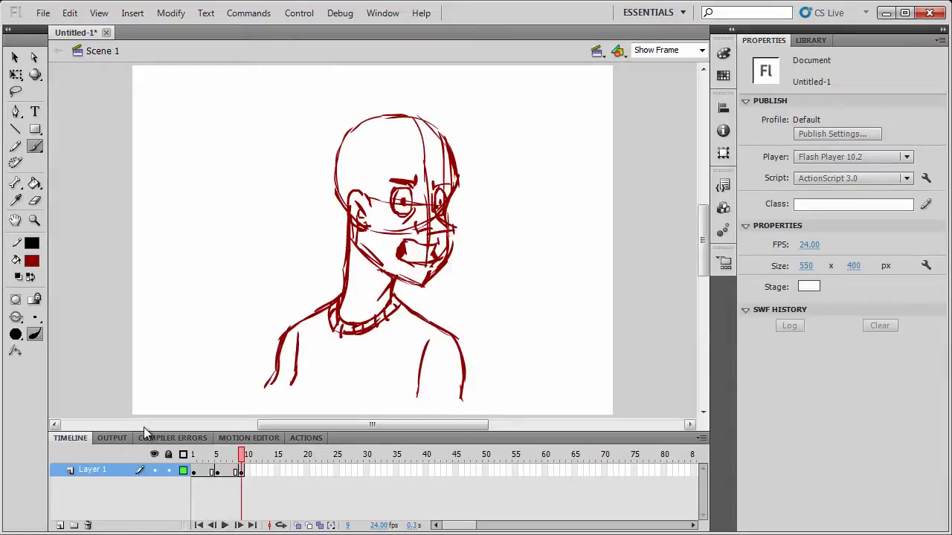
key(Return)
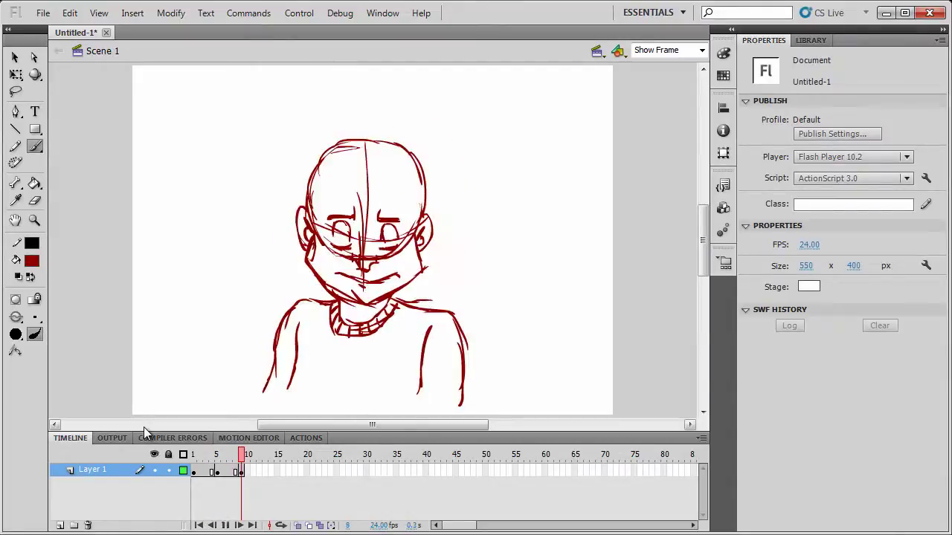
key(Return)
key(Return)
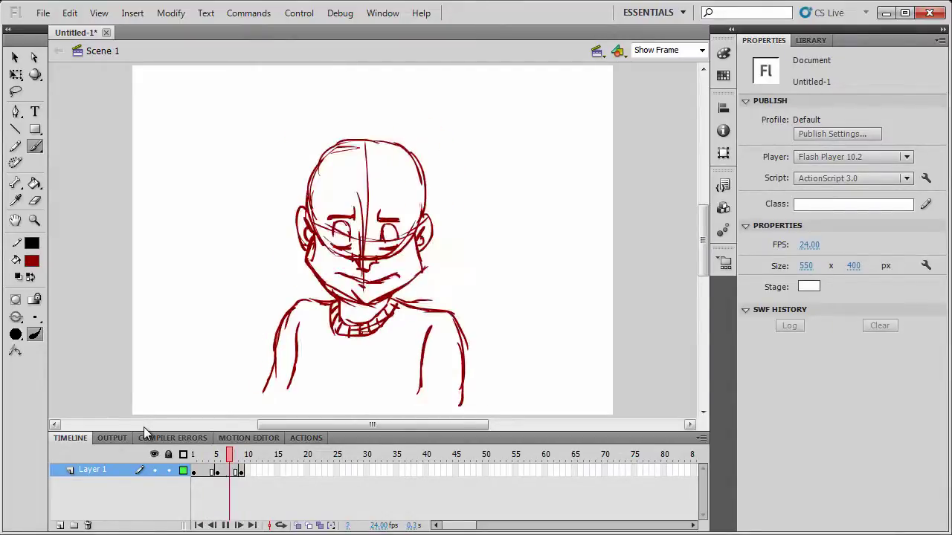
mouse_move(244, 463)
mouse_down()
mouse_move(210, 472)
mouse_move(192, 491)
mouse_up()
Insert one more frame after frame 1, make frame 2 a blank keyframe, and turn onion skinning back on.
click(198, 473)
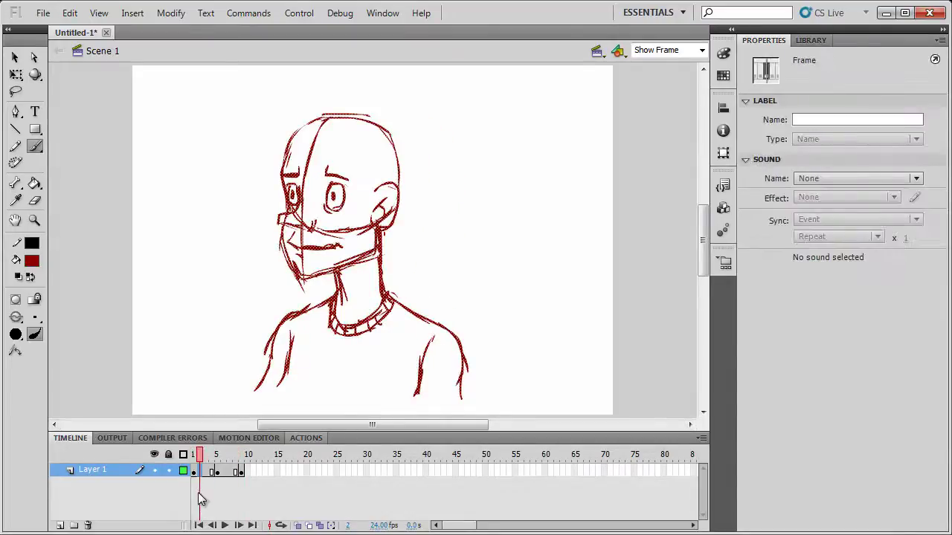
key(F5)
key(F7)
click(299, 525)
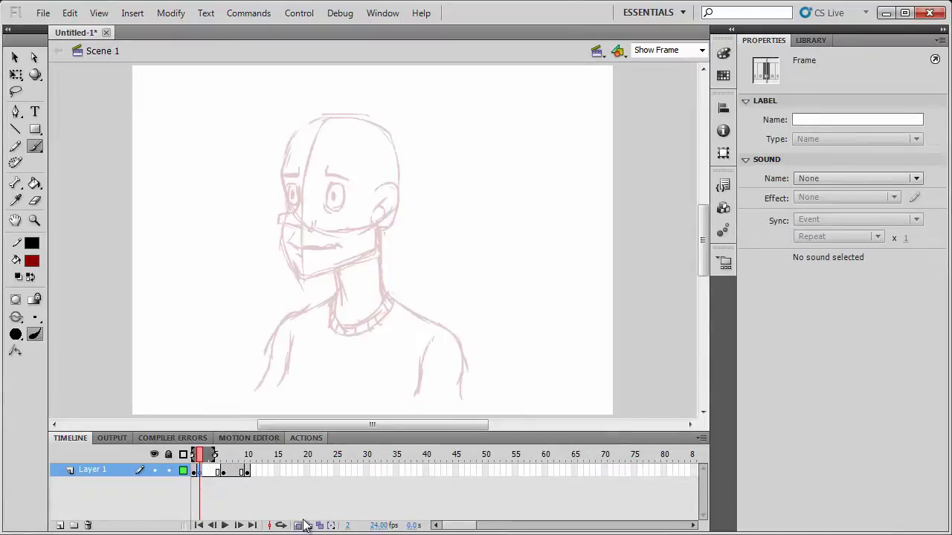
Sketch the head circle for frame 2 over the onion-skinned left-facing head.
mouse_move(320, 119)
mouse_down()
mouse_move(279, 178)
mouse_move(288, 210)
mouse_move(284, 191)
mouse_move(306, 222)
mouse_move(324, 225)
mouse_move(314, 225)
mouse_move(370, 226)
mouse_move(394, 214)
mouse_move(346, 127)
mouse_move(399, 193)
mouse_up()
drag(392, 152, 385, 217)
drag(396, 204, 365, 229)
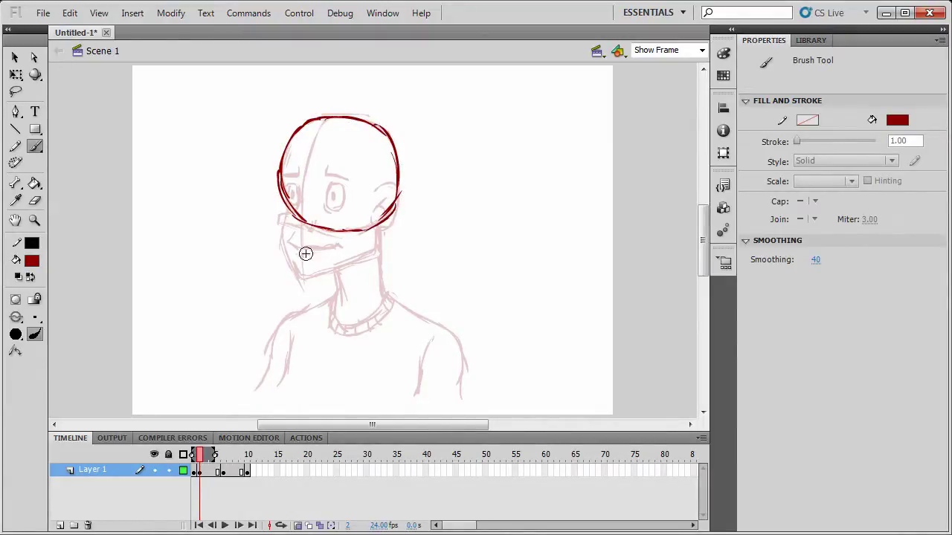
Sketch the left-facing jaw below the new head circle on frame 2 and add the ear.
mouse_move(286, 196)
mouse_down()
mouse_move(277, 235)
mouse_move(304, 279)
mouse_move(320, 270)
mouse_move(294, 273)
mouse_move(366, 255)
mouse_up()
drag(301, 276, 375, 255)
mouse_move(386, 193)
mouse_down()
mouse_move(365, 228)
mouse_move(382, 197)
mouse_move(373, 229)
mouse_up()
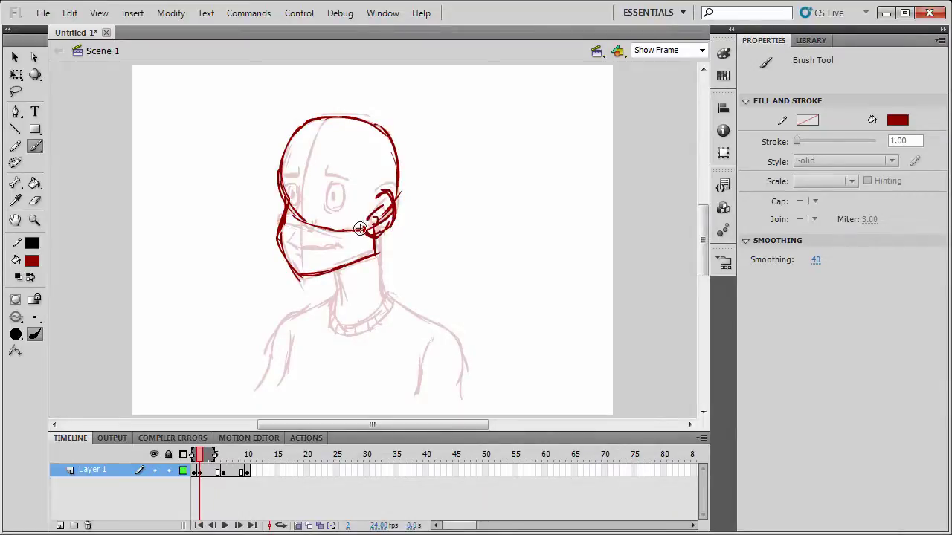
Draw a pointed nose in profile on the front of the left-facing face on frame 2, undoing the accidental fill.
drag(288, 198, 264, 213)
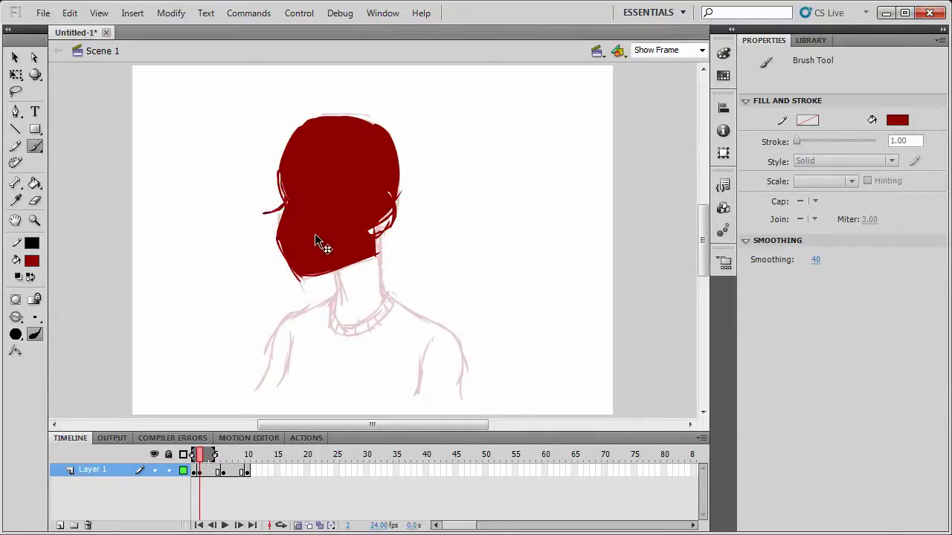
key(ctrl+z)
key(ctrl+z)
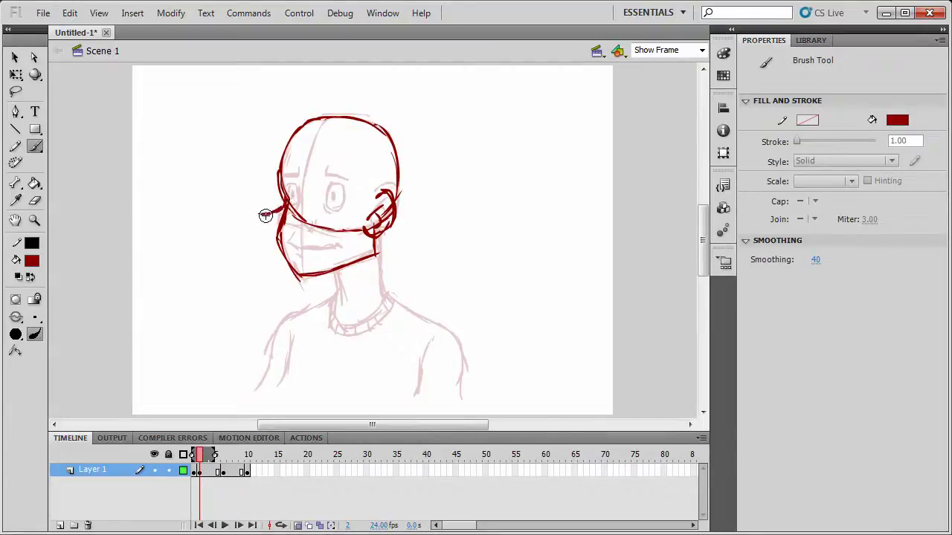
drag(264, 220, 298, 222)
Draw the left-looking eye with its pupil and a slanted eyebrow on frame 2, undoing strokes that miss.
mouse_move(308, 190)
mouse_down()
mouse_move(307, 209)
mouse_move(307, 199)
mouse_move(327, 205)
mouse_up()
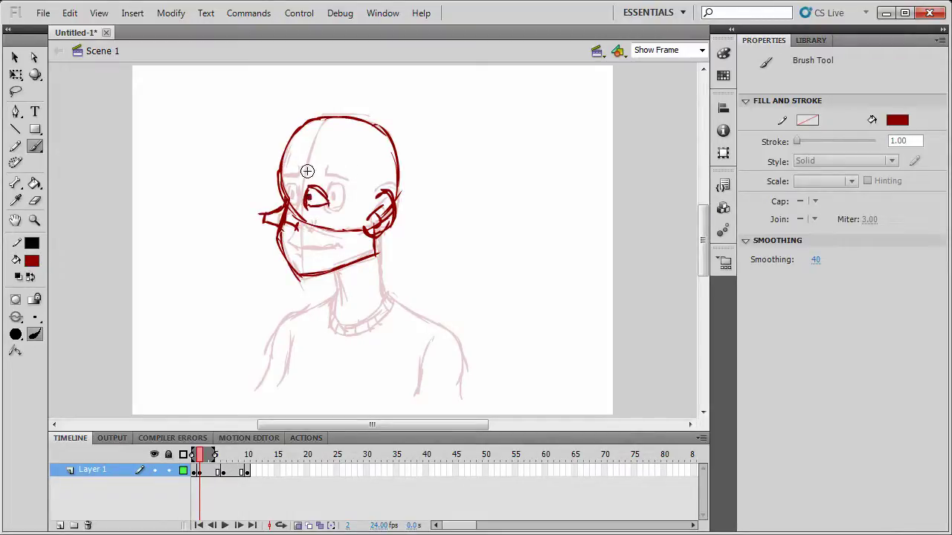
drag(305, 175, 324, 178)
mouse_move(323, 180)
mouse_down()
mouse_move(332, 184)
mouse_move(323, 199)
mouse_move(317, 180)
mouse_move(329, 187)
mouse_up()
key(ctrl+z)
key(ctrl+z)
key(ctrl+z)
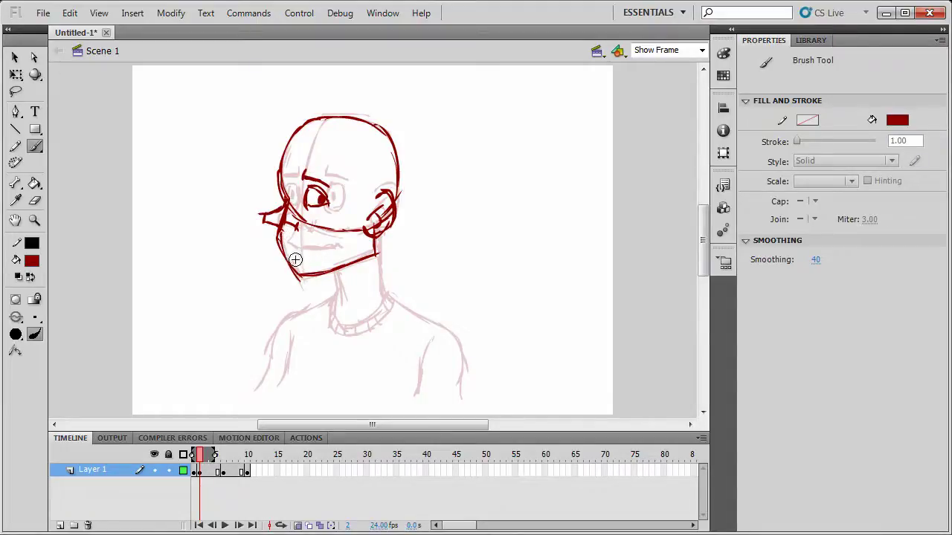
Reshape the front of the jaw into lips in profile and add an eye-level guideline from the face to the ear.
key(e)
mouse_move(276, 246)
mouse_down()
mouse_move(283, 255)
mouse_move(288, 246)
mouse_move(296, 277)
mouse_up()
key(b)
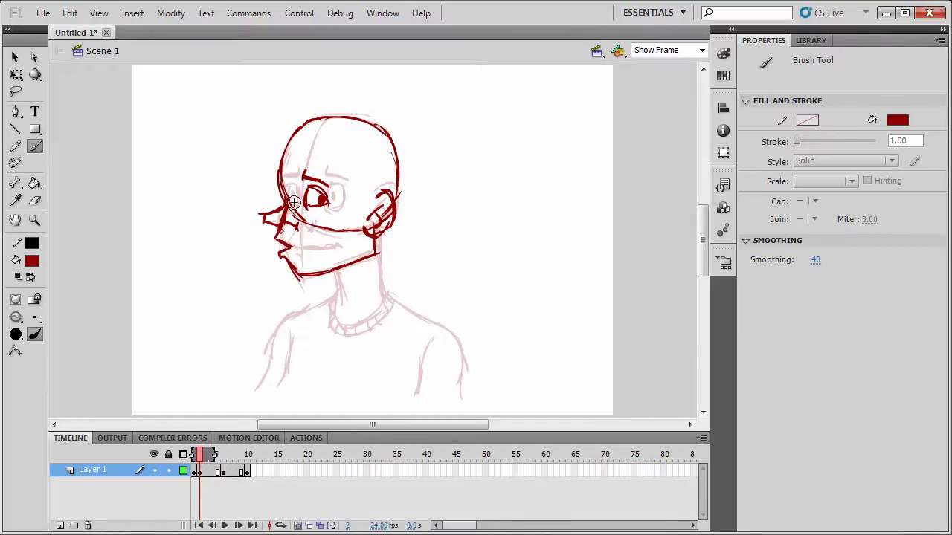
mouse_move(287, 194)
mouse_down()
mouse_move(353, 203)
mouse_move(400, 218)
mouse_up()
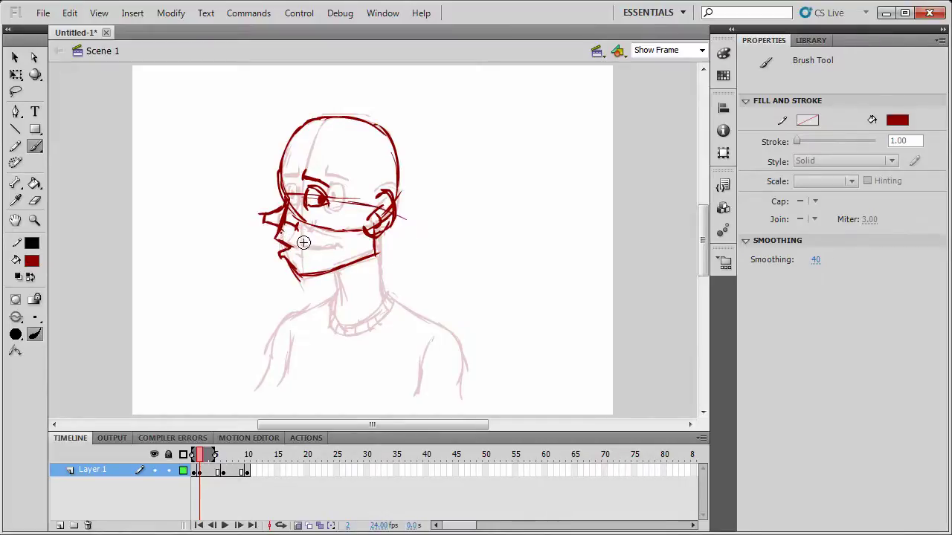
key(e)
key(b)
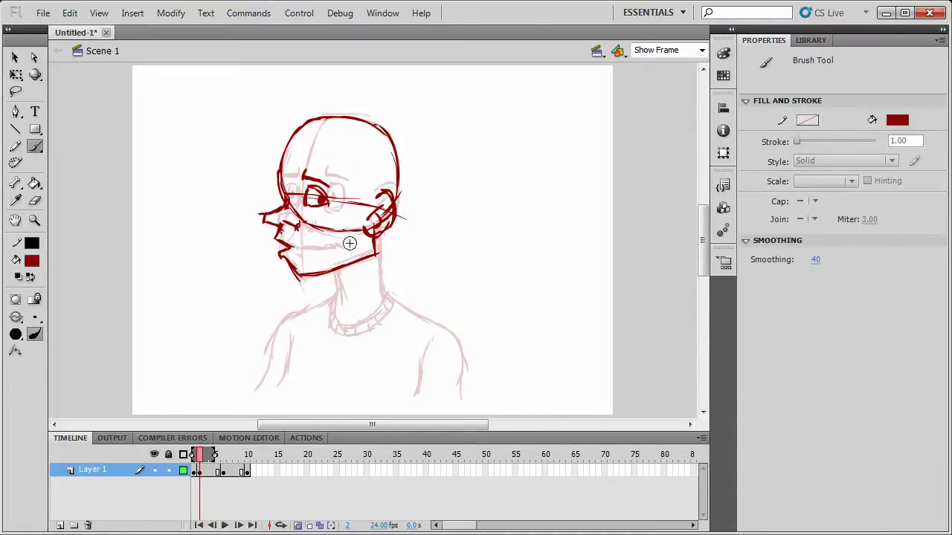
Tilt the whole frame 2 head slightly backward with Free Transform, pivoting at the back of the jaw above the neck.
key(v)
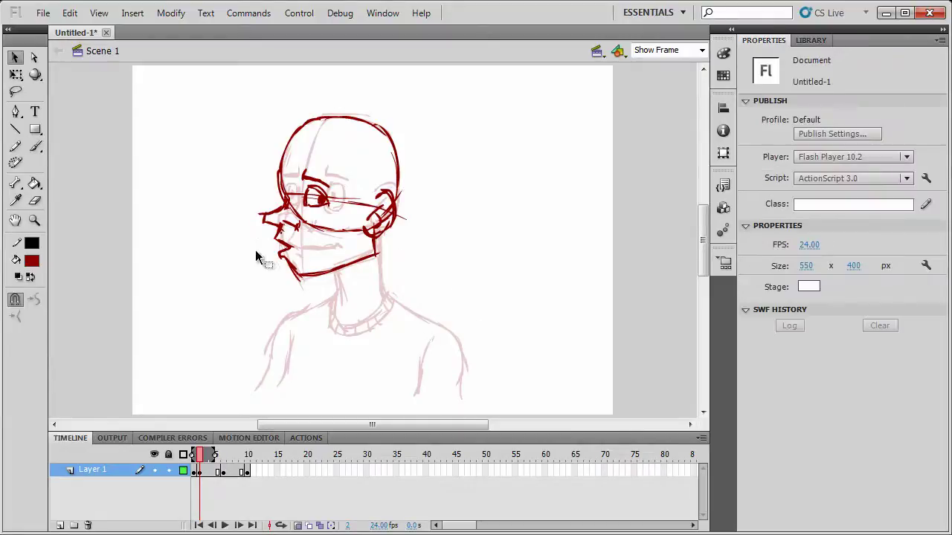
key(ctrl+a)
key(q)
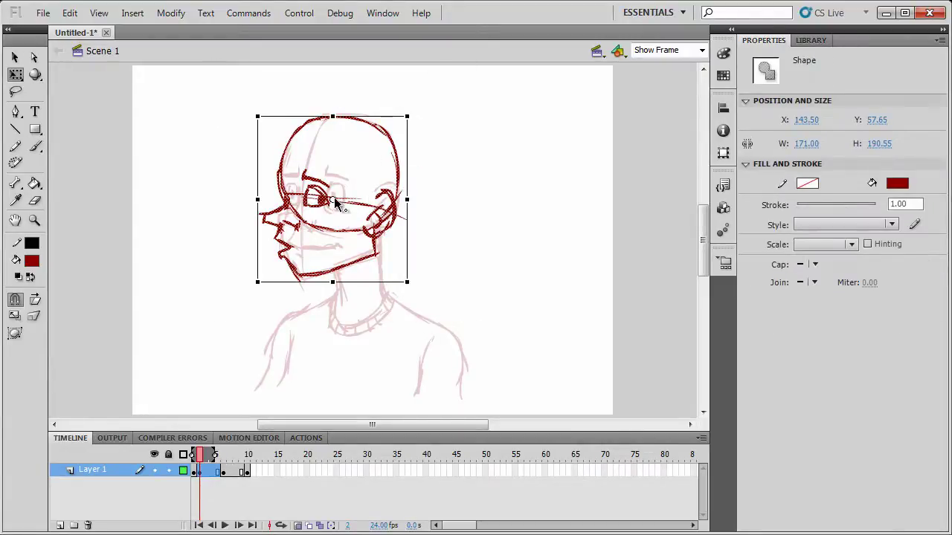
drag(331, 199, 364, 243)
drag(255, 279, 250, 271)
key(v)
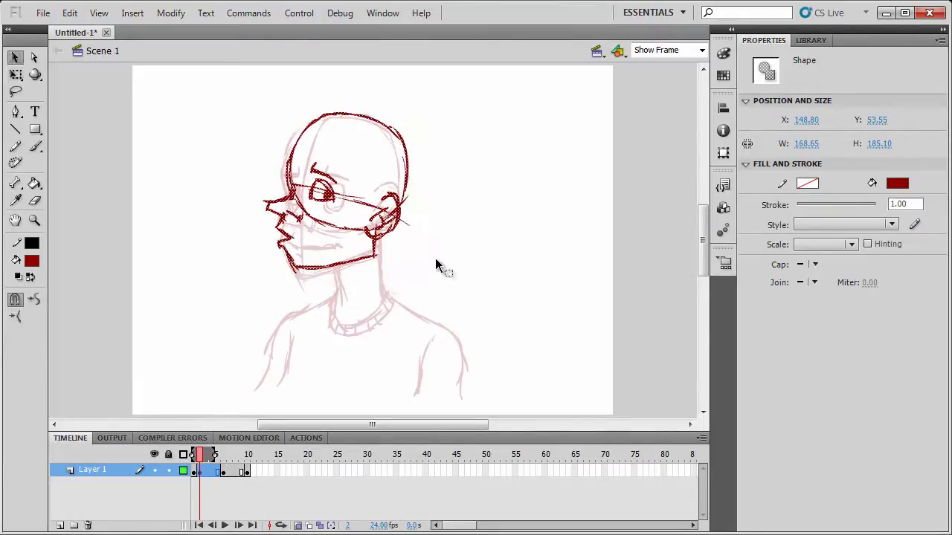
click(412, 285)
Draw the front and back neck lines below the tilted head, ending in a curved neckline.
key(b)
drag(331, 271, 336, 295)
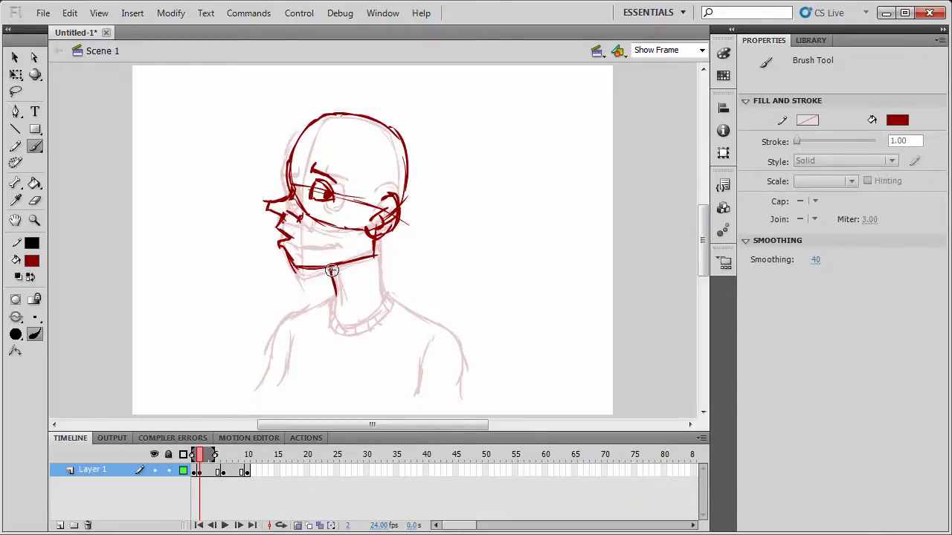
drag(376, 237, 386, 296)
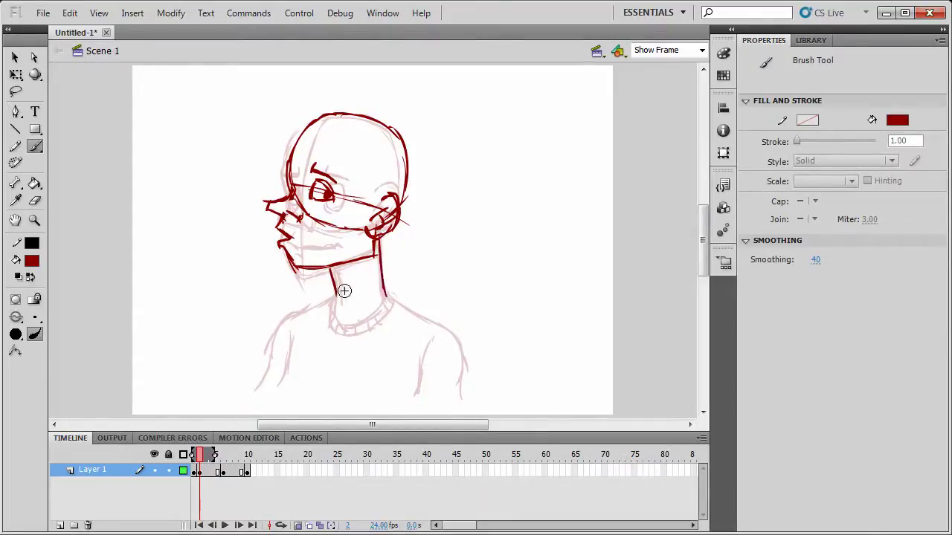
drag(332, 270, 340, 325)
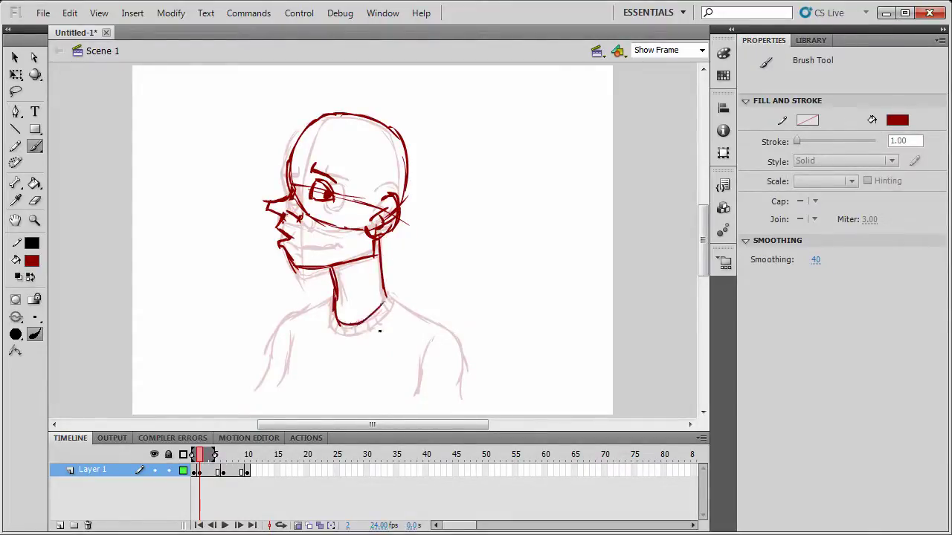
Draw both shoulders and the outer and inner arm lines on frame 2 over the onion-skinned body.
mouse_move(384, 303)
mouse_down()
mouse_move(297, 316)
mouse_move(304, 335)
mouse_move(314, 330)
mouse_move(282, 329)
mouse_move(274, 355)
mouse_up()
drag(386, 295, 417, 325)
mouse_move(400, 308)
mouse_down()
mouse_move(455, 347)
mouse_move(445, 343)
mouse_move(461, 398)
mouse_up()
drag(426, 349, 418, 404)
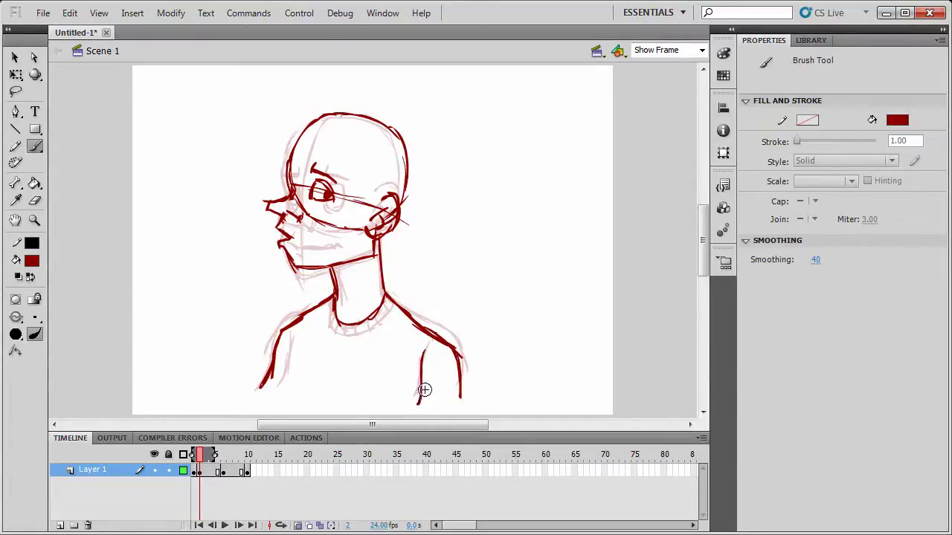
drag(289, 347, 271, 393)
Draw the ribbed shirt collar around the base of the neck on frame 2.
mouse_move(332, 297)
mouse_down()
mouse_move(332, 327)
mouse_move(390, 308)
mouse_up()
drag(373, 329, 392, 307)
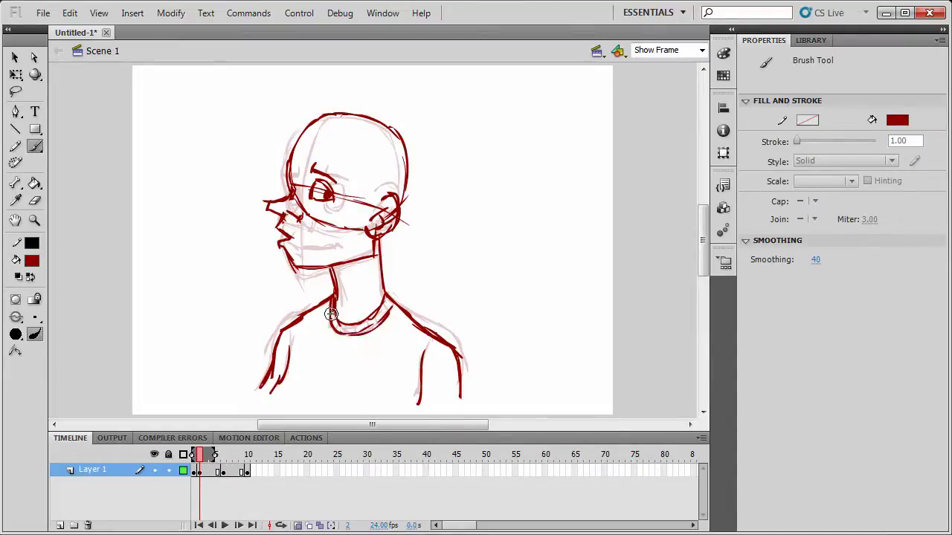
drag(333, 300, 339, 330)
Turn off onion skinning and play the head turn from frame 1 with the new frame 2 drawing.
click(298, 526)
key(comma)
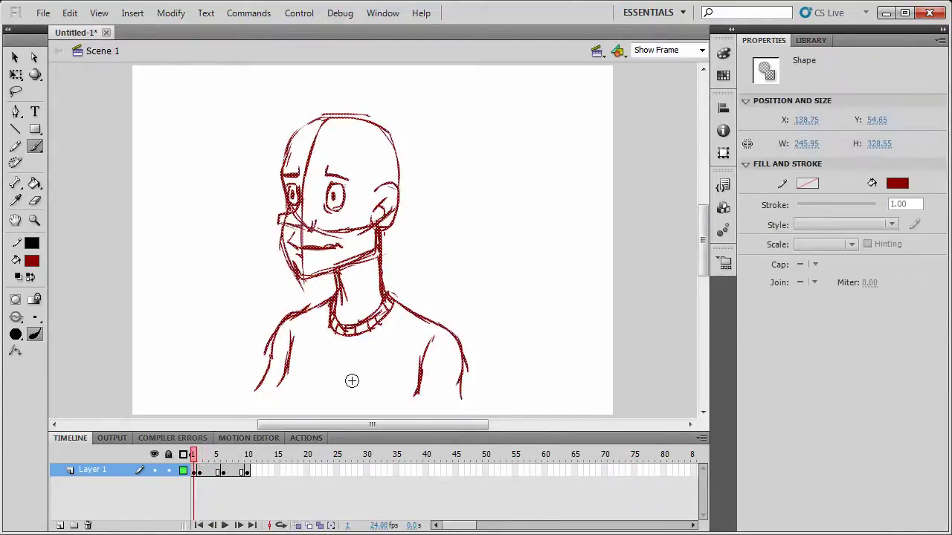
key(Return)
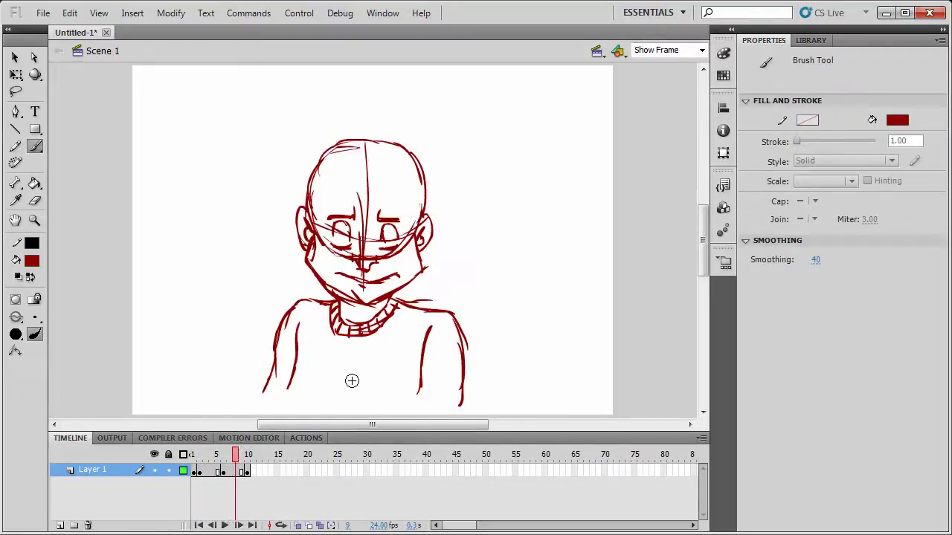
key(comma)
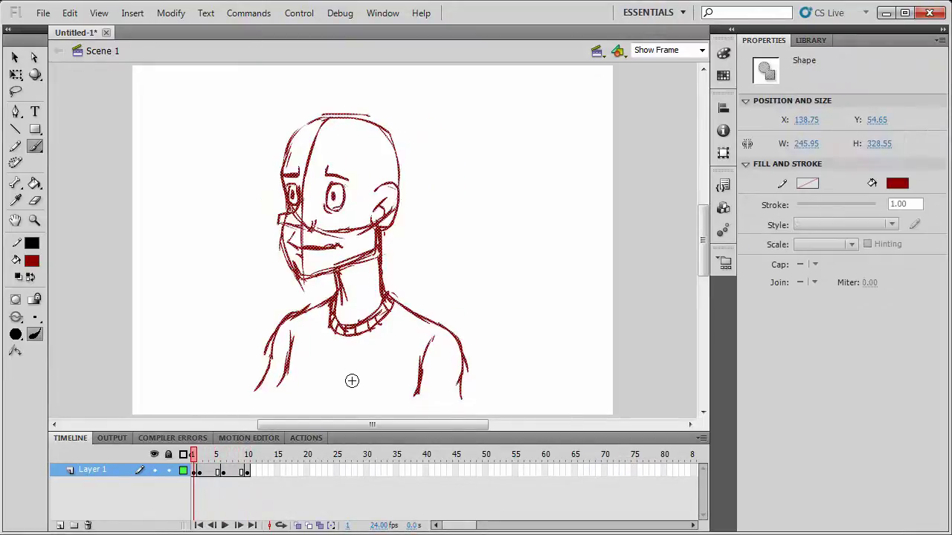
key(Escape)
key(Return)
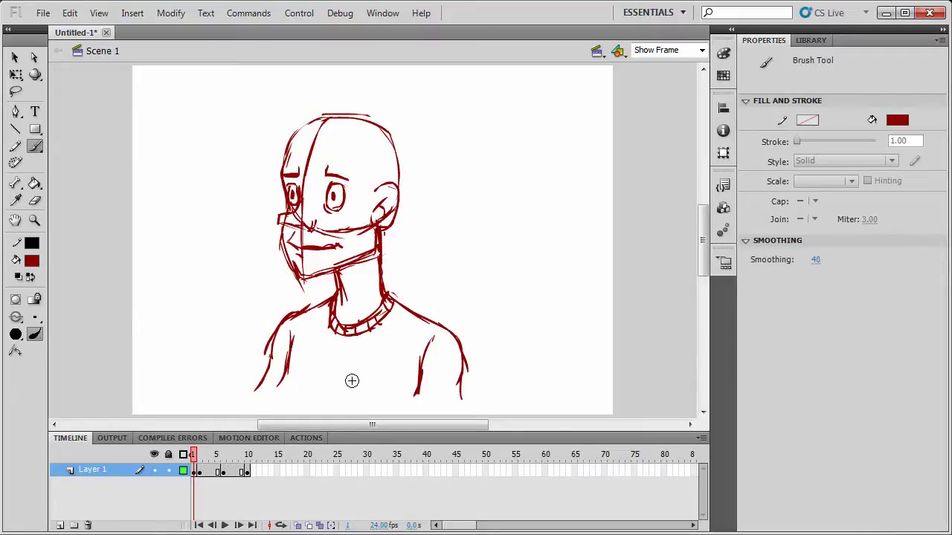
Replay the ten-frame head turn several times to review how the added anticipation pose affects the motion.
key(comma)
key(comma)
key(comma)
key(comma)
key(comma)
key(comma)
key(comma)
key(comma)
key(comma)
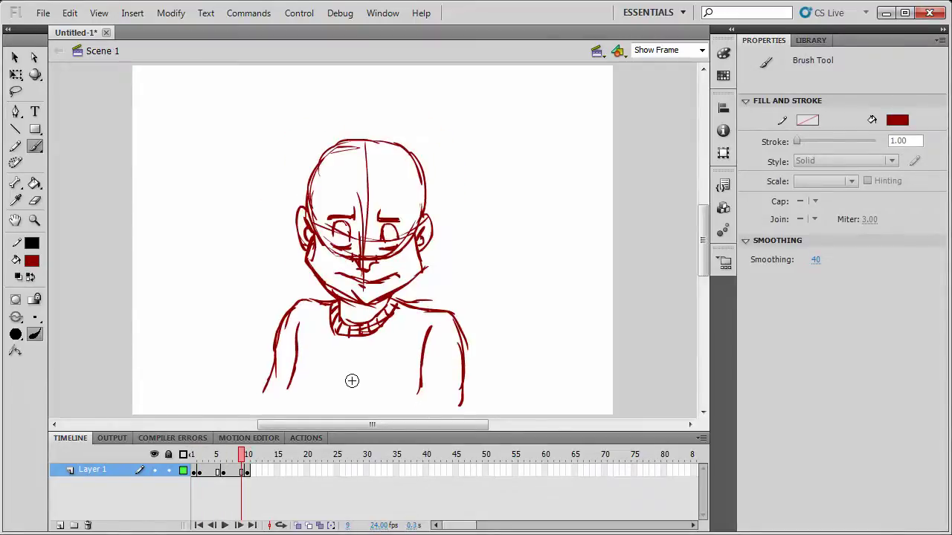
key(Return)
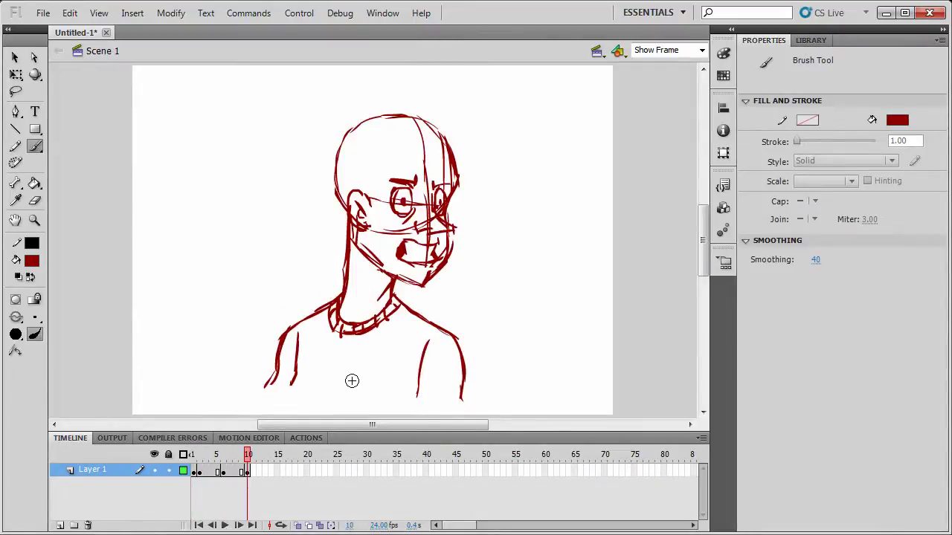
key(Return)
key(Return)
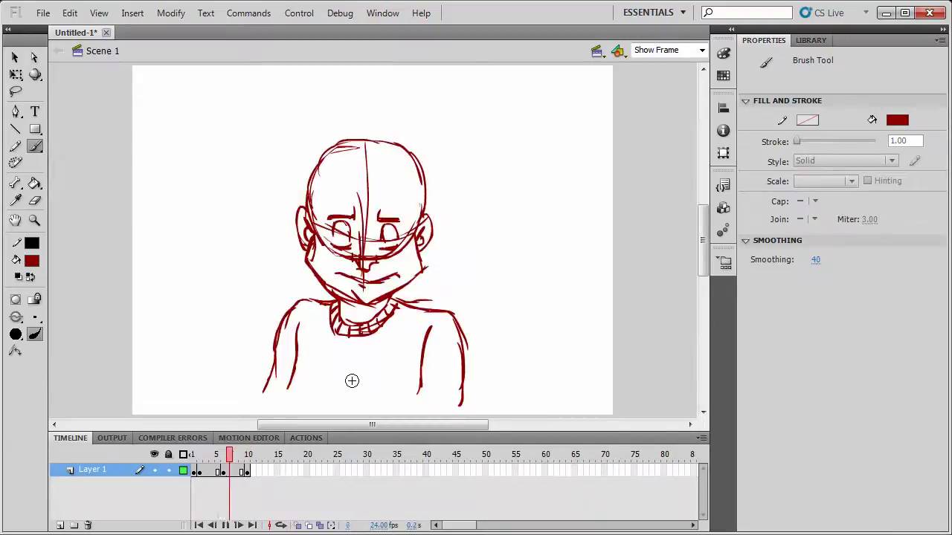
key(Return)
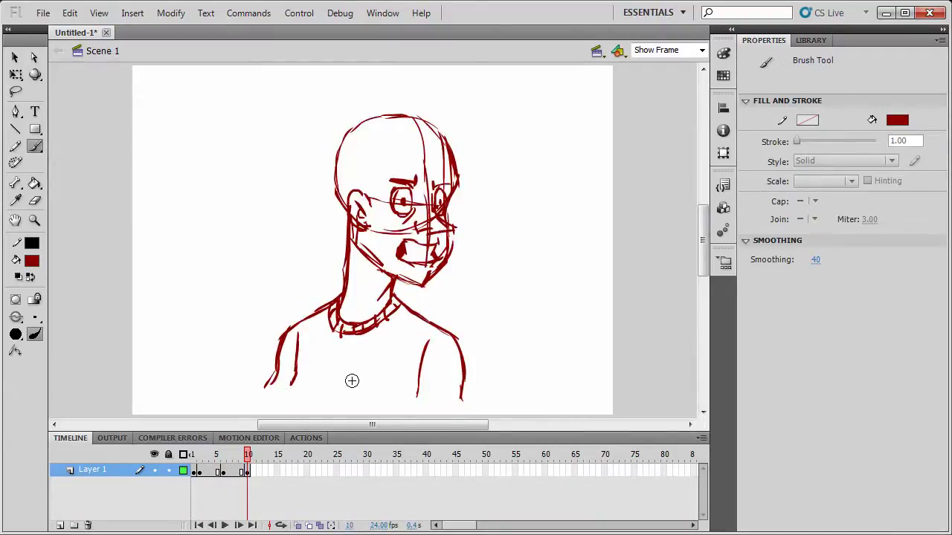
Examine the poses and how long each is held, from the frame 1 and frame 10 extremes to the drawings between them.
click(195, 475)
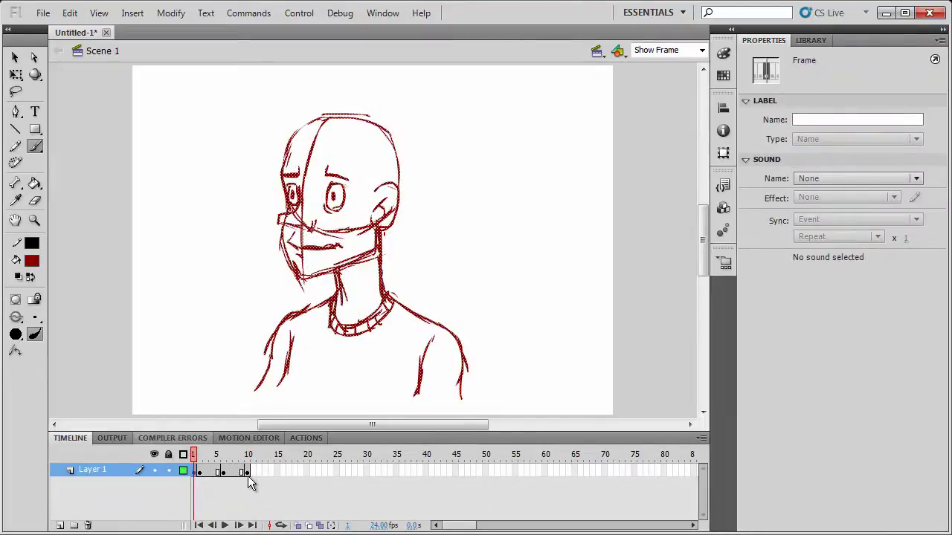
click(248, 473)
drag(244, 456, 200, 467)
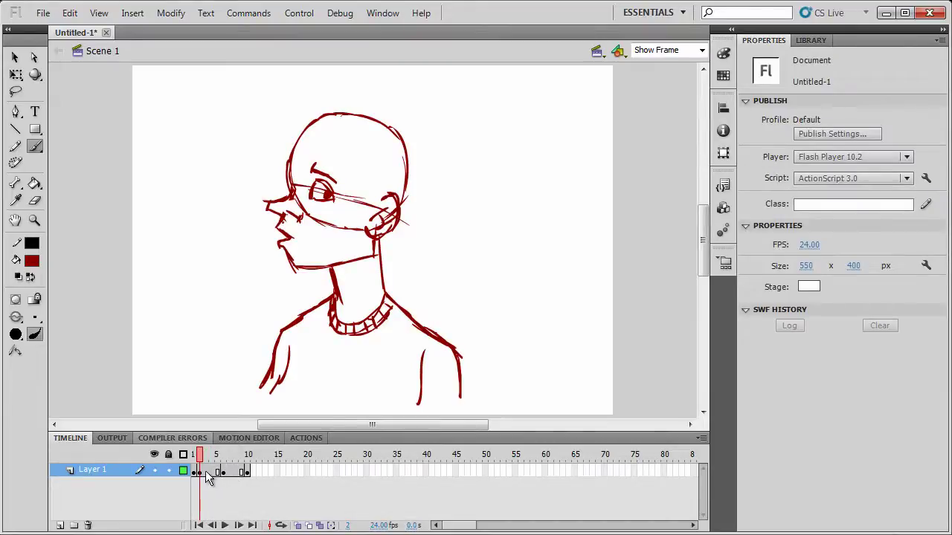
click(214, 473)
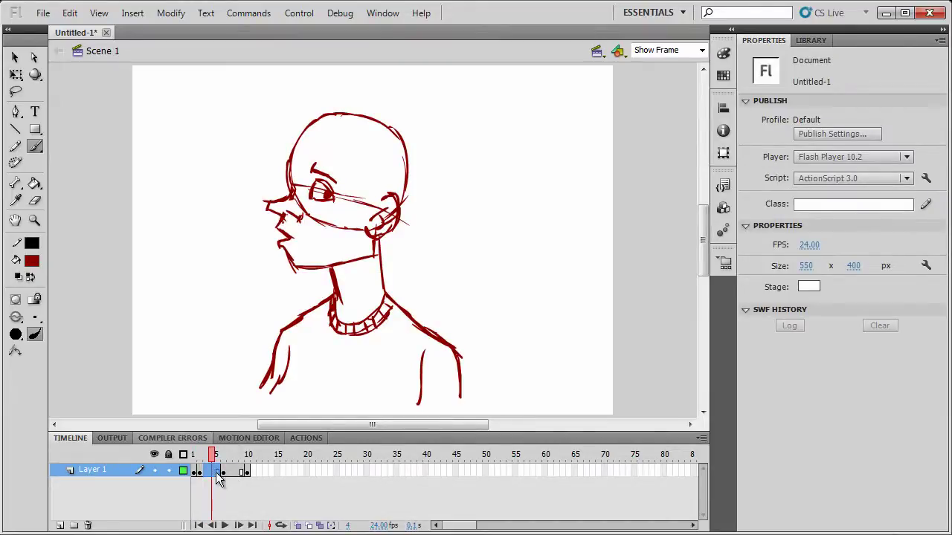
drag(217, 474, 214, 479)
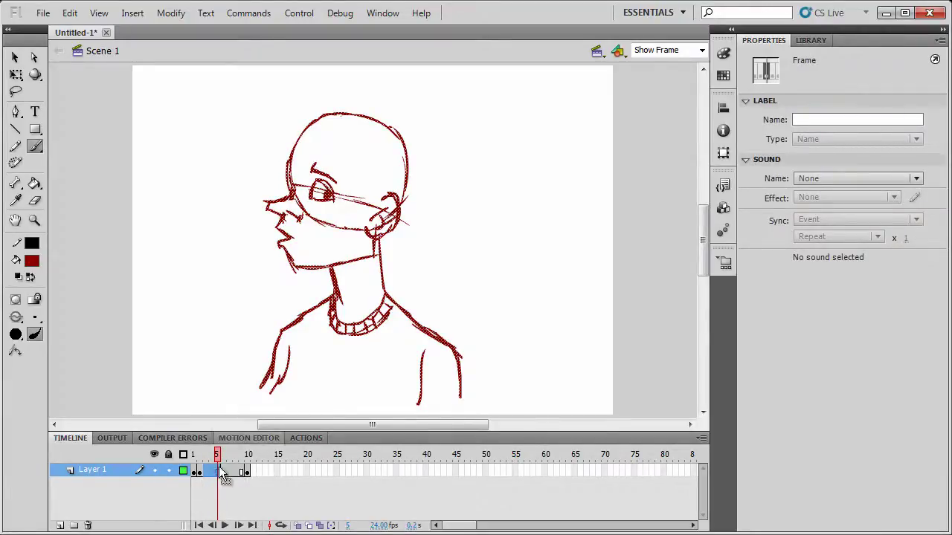
click(193, 472)
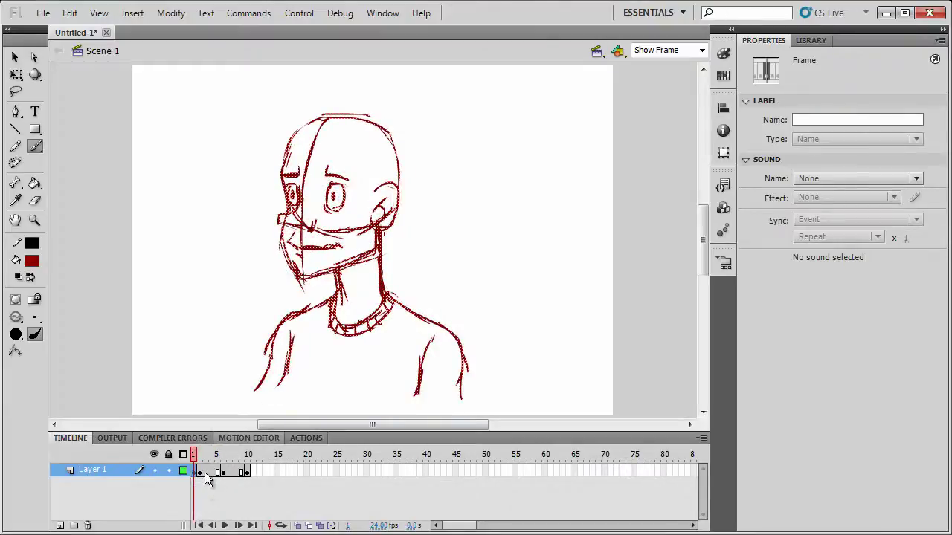
drag(206, 473, 232, 484)
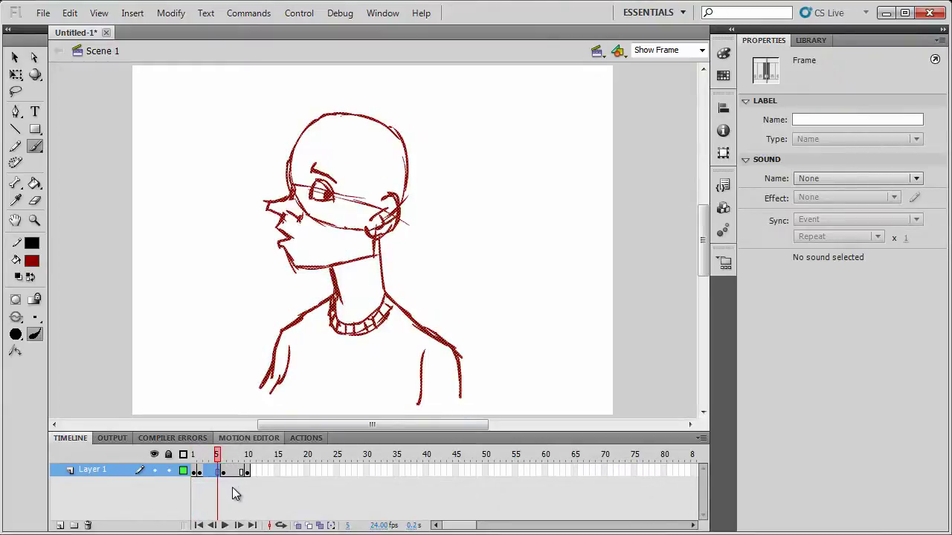
click(224, 475)
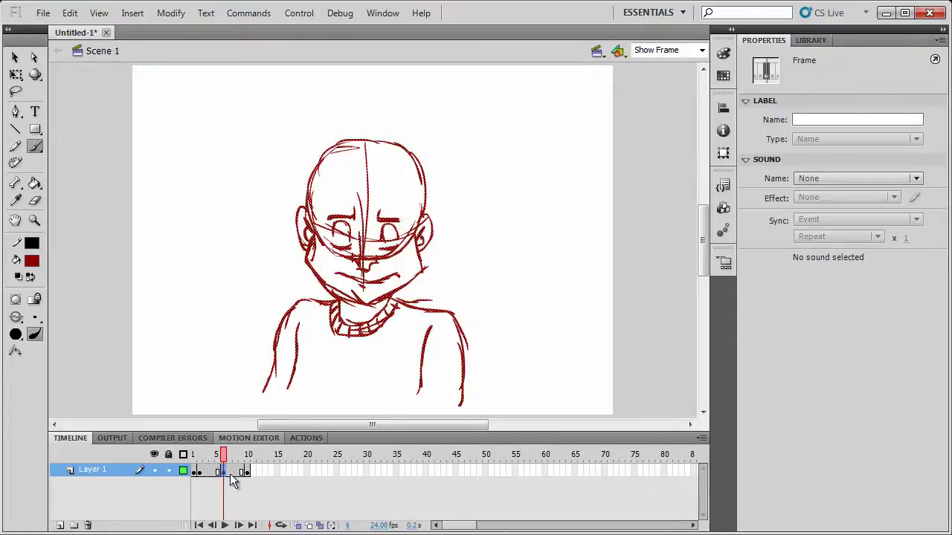
mouse_move(230, 474)
mouse_down()
mouse_move(242, 475)
mouse_move(242, 456)
mouse_move(235, 480)
mouse_up()
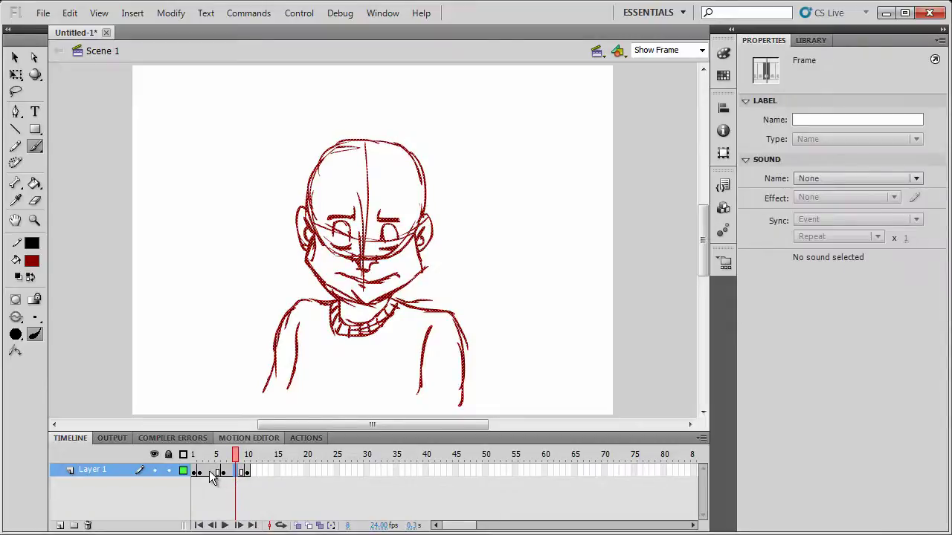
Compare the held drawings at frames 4 and 8 by switching between them, and scrub back to frames 1 and 2.
click(210, 473)
click(235, 475)
click(211, 475)
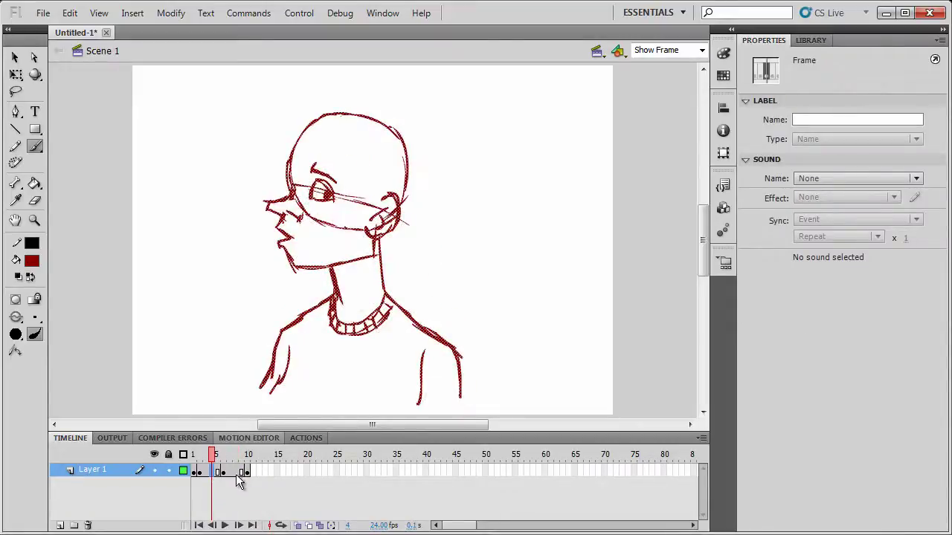
click(238, 482)
click(214, 480)
click(238, 483)
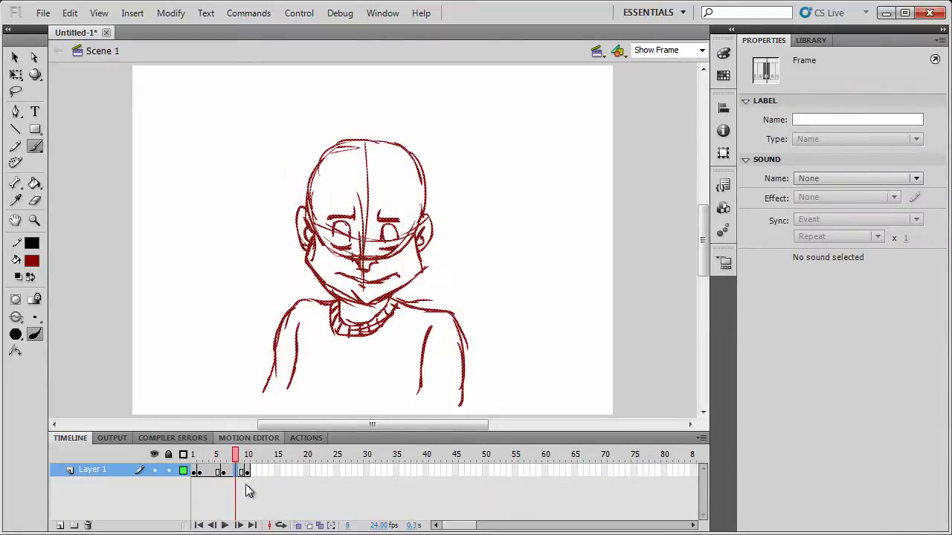
mouse_move(239, 456)
mouse_down()
mouse_move(250, 457)
mouse_move(188, 459)
mouse_move(261, 458)
mouse_move(196, 459)
mouse_up()
click(248, 514)
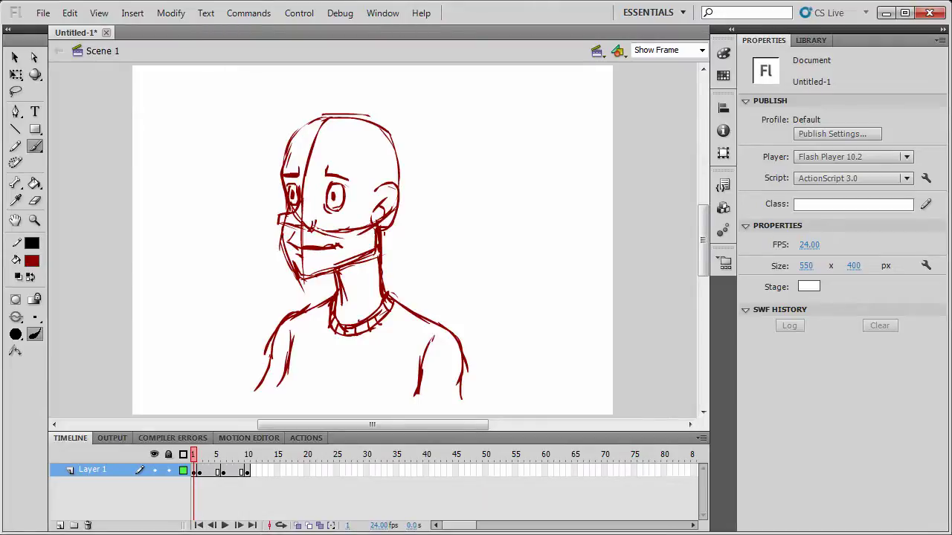
click(200, 473)
drag(201, 455, 202, 455)
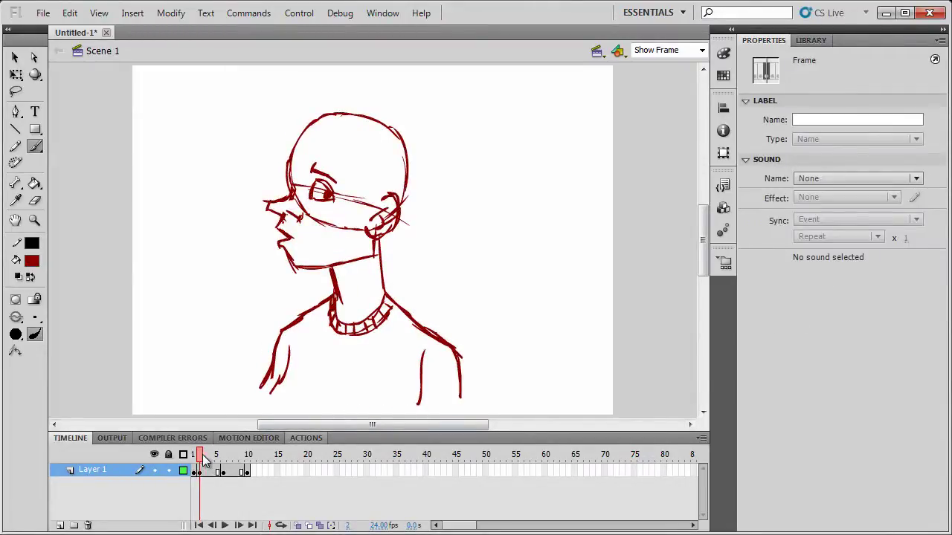
click(232, 483)
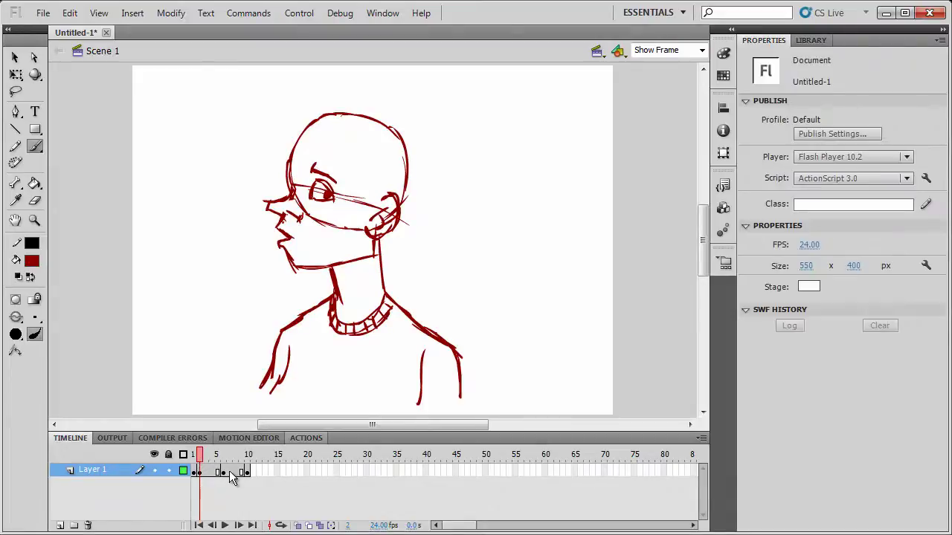
click(230, 470)
key(Delete)
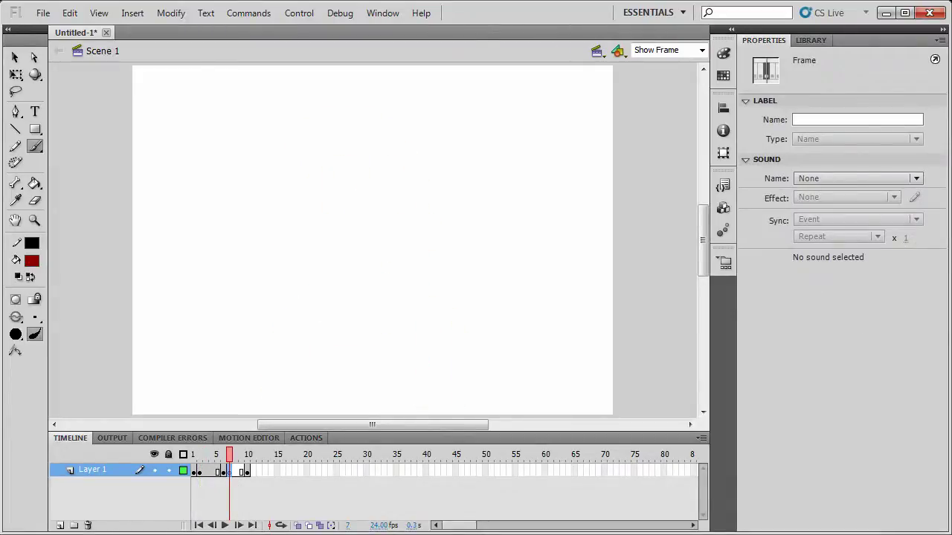
key(shift+F6)
Extend the dipped front-facing pose by one frame from frame 9 and insert a blank keyframe at frame 10.
mouse_move(230, 455)
mouse_down()
mouse_move(194, 457)
mouse_move(246, 462)
mouse_up()
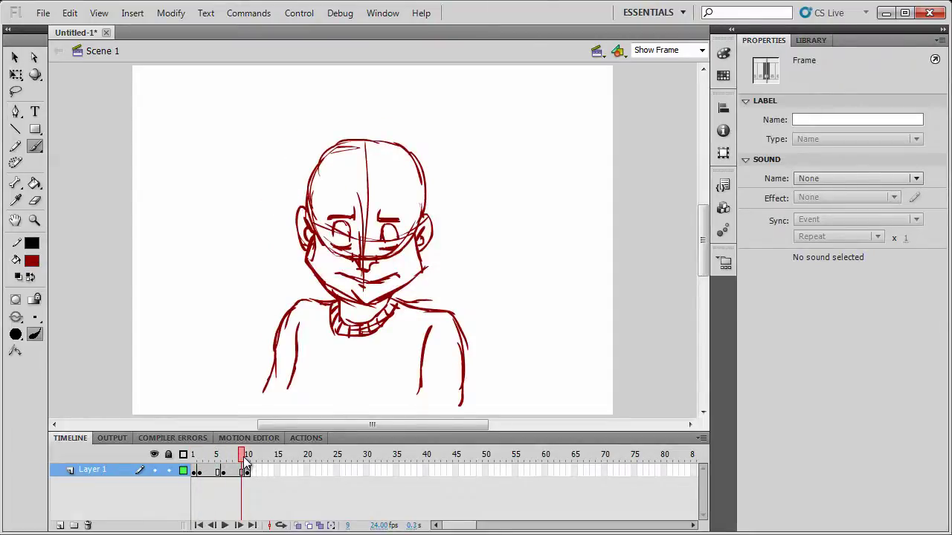
click(243, 472)
key(F5)
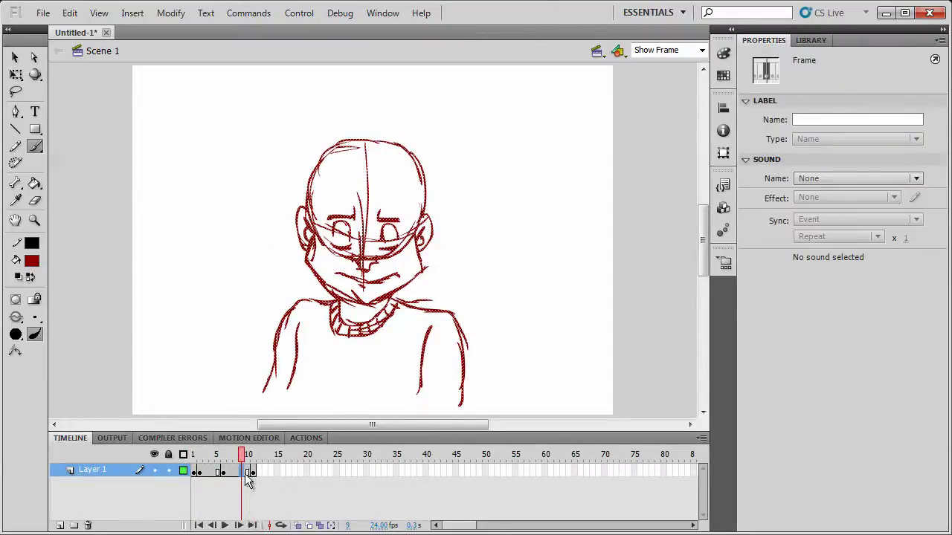
click(247, 472)
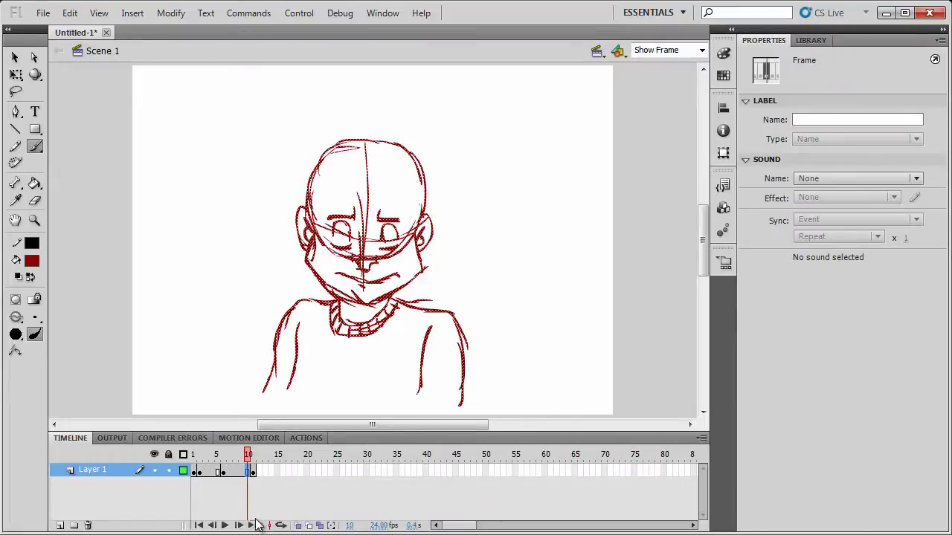
key(Delete)
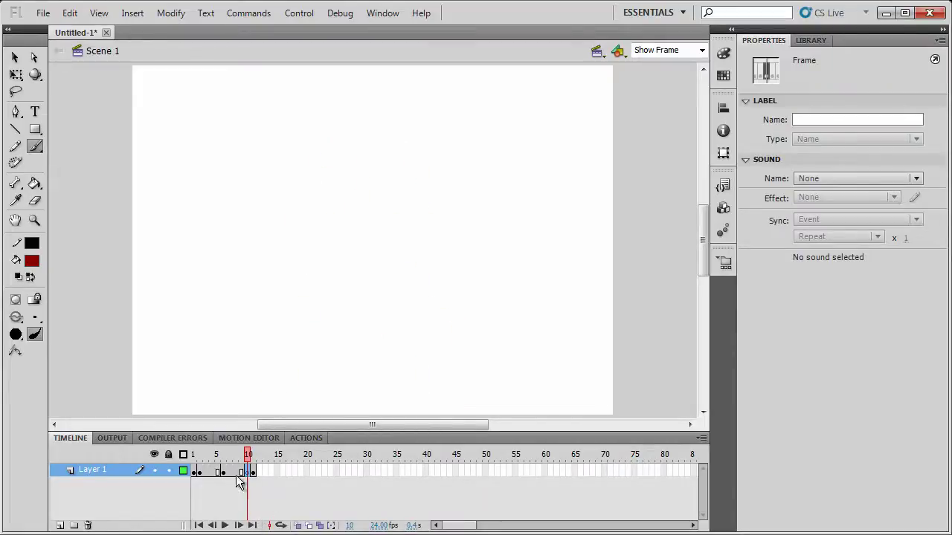
Turn on onion skinning at frame 10 and narrow its range so only the final right-facing pose shows through.
click(236, 474)
click(212, 474)
click(248, 473)
click(296, 526)
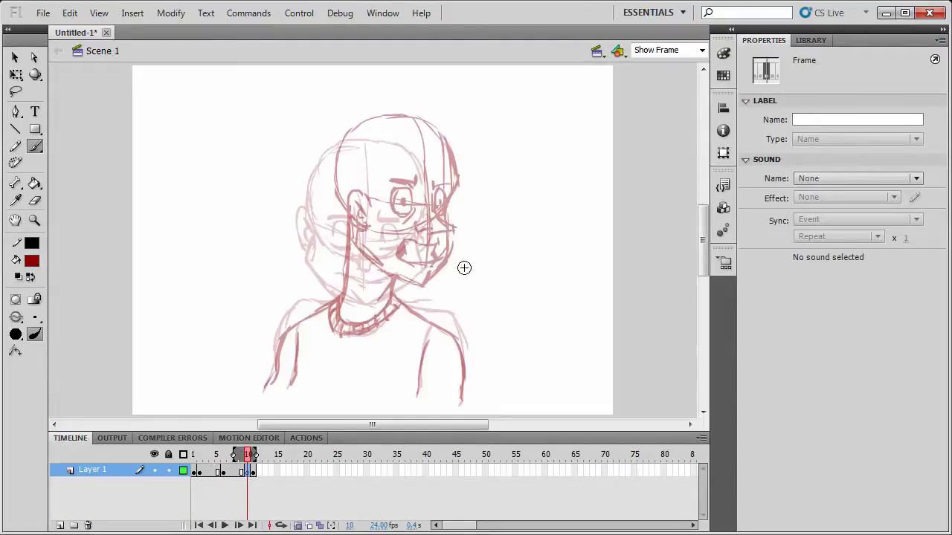
drag(242, 459, 253, 459)
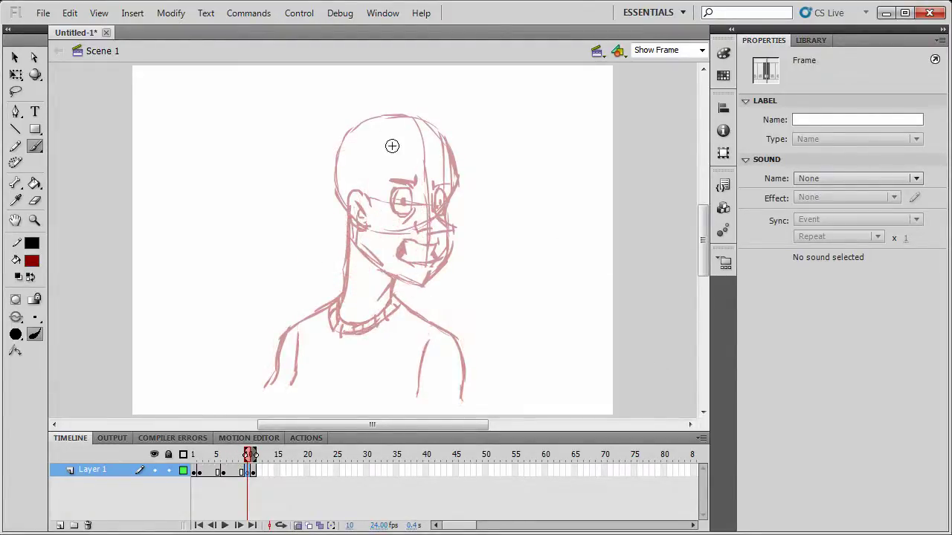
Sketch the cranium circle and the jaw outline of the right-facing head on frame 10, following the onion-skinned pose.
mouse_move(365, 120)
mouse_down()
mouse_move(343, 154)
mouse_move(342, 205)
mouse_move(353, 207)
mouse_move(338, 192)
mouse_move(344, 212)
mouse_move(431, 224)
mouse_move(371, 229)
mouse_move(433, 216)
mouse_move(422, 130)
mouse_up()
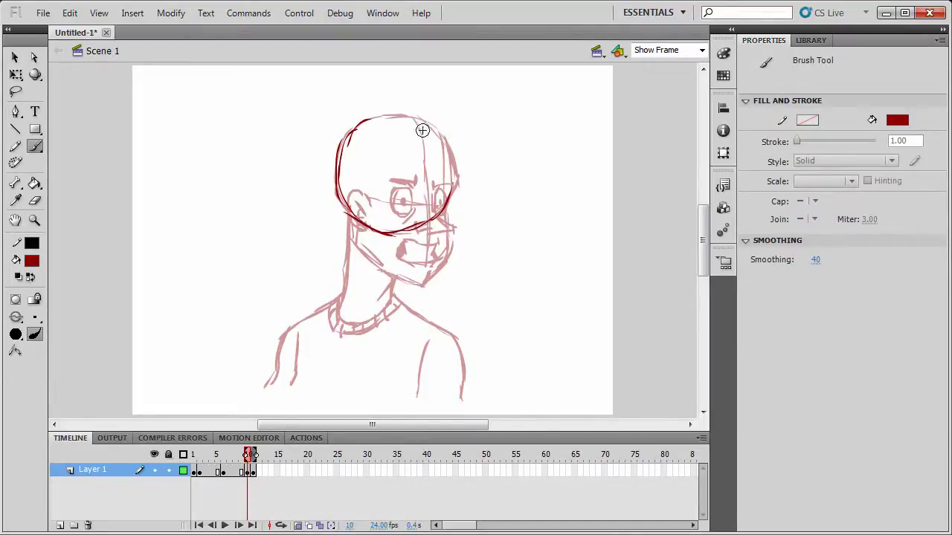
mouse_move(359, 123)
mouse_down()
mouse_move(425, 131)
mouse_move(378, 120)
mouse_move(444, 149)
mouse_move(455, 193)
mouse_move(441, 214)
mouse_up()
mouse_move(358, 221)
mouse_down()
mouse_move(368, 265)
mouse_move(359, 249)
mouse_move(430, 281)
mouse_up()
mouse_move(447, 200)
mouse_down()
mouse_move(453, 244)
mouse_move(431, 278)
mouse_up()
drag(449, 244, 423, 285)
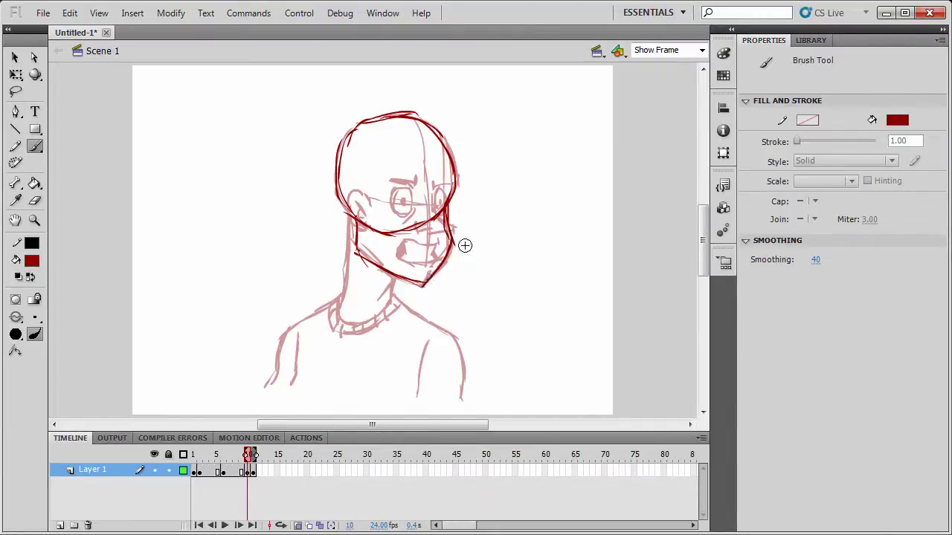
Draw the pointed nose, open mouth and chin farther around to the right, erasing the overlapping jaw and mouth lines.
mouse_move(445, 204)
mouse_down()
mouse_move(464, 233)
mouse_move(432, 235)
mouse_up()
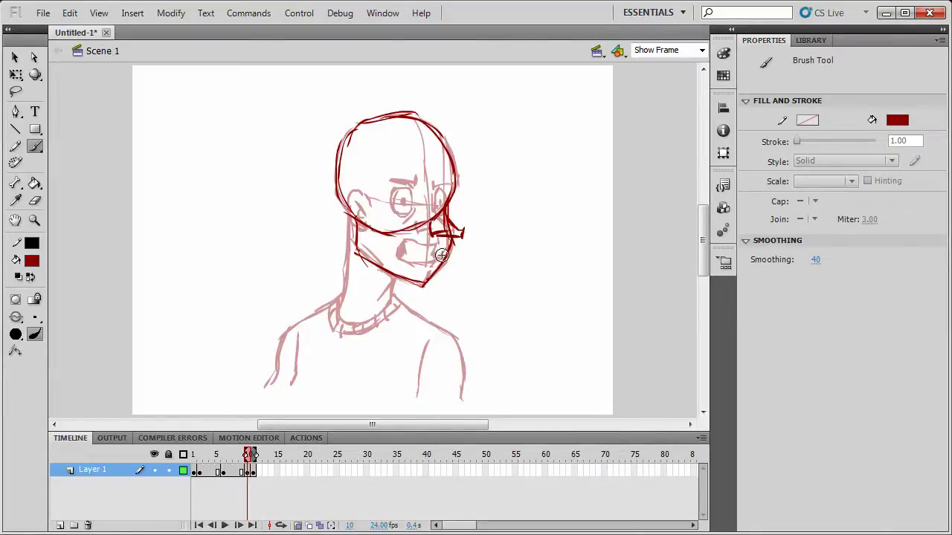
key(e)
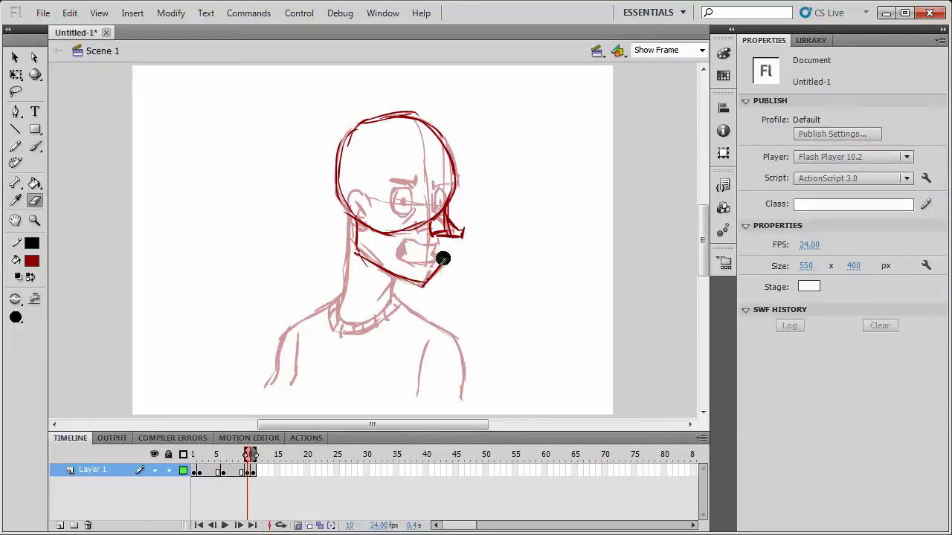
key(b)
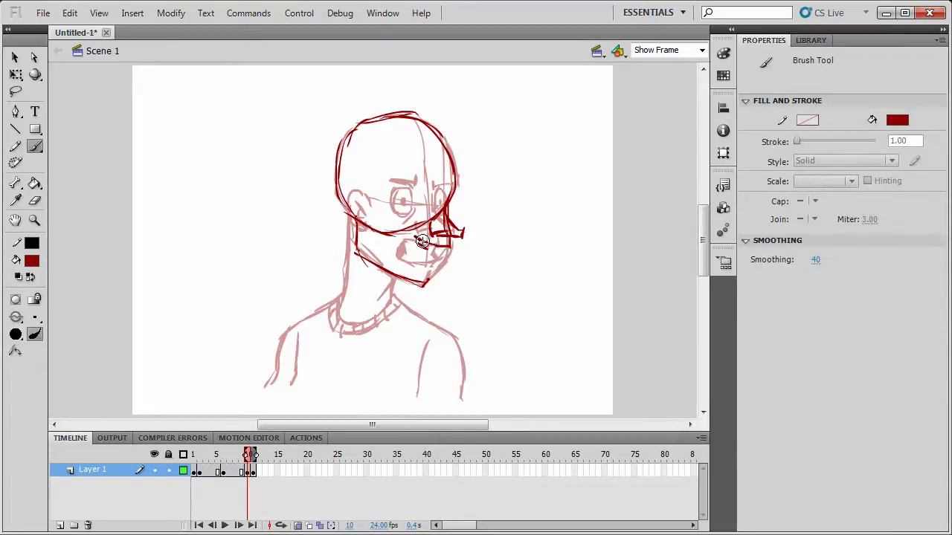
drag(409, 244, 408, 263)
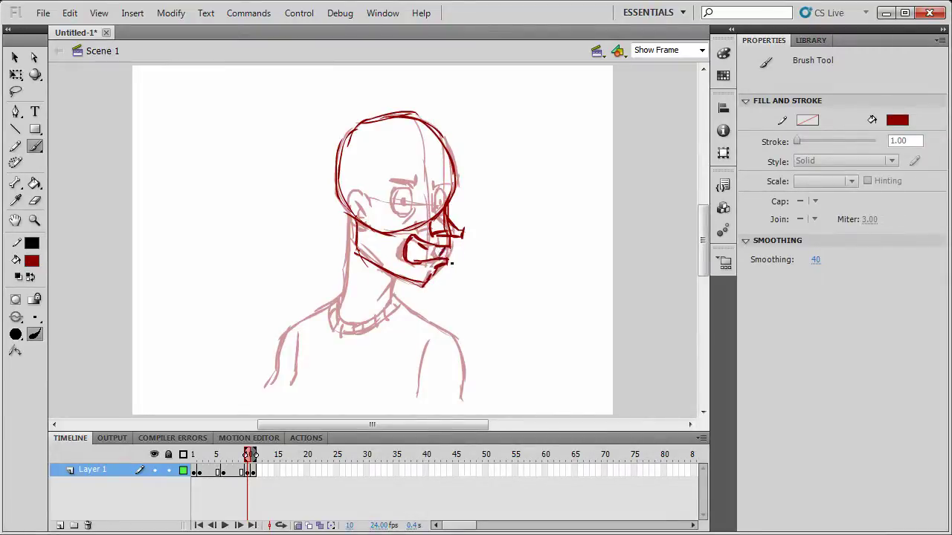
drag(442, 265, 435, 272)
key(e)
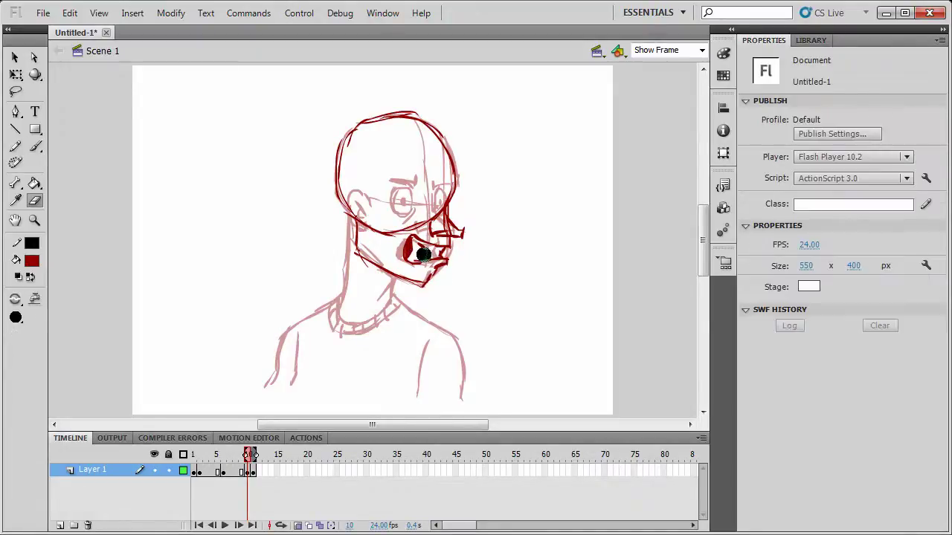
key(b)
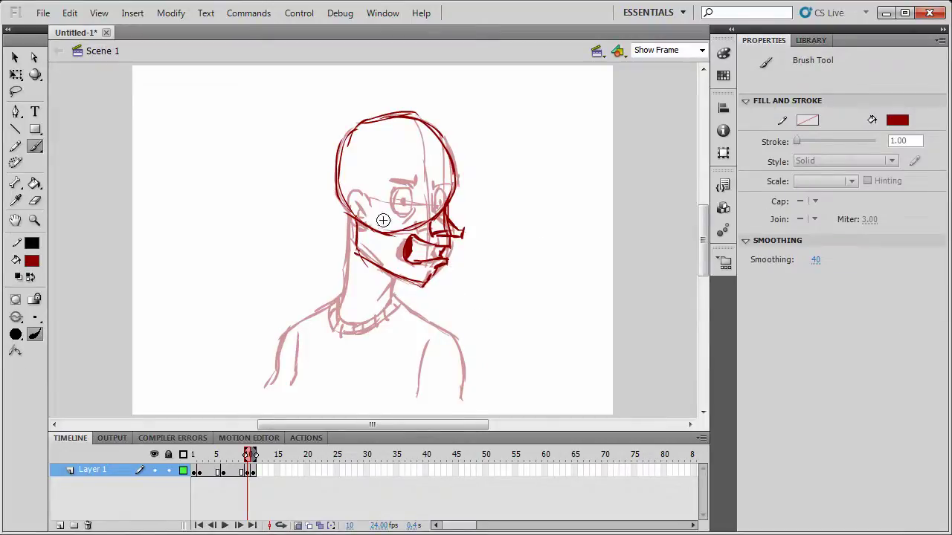
Draw the ear, a single eye and its eyebrow on the frame 10 head, undoing the strokes that miss.
mouse_move(369, 198)
mouse_down()
mouse_move(367, 231)
mouse_move(368, 221)
mouse_move(359, 221)
mouse_up()
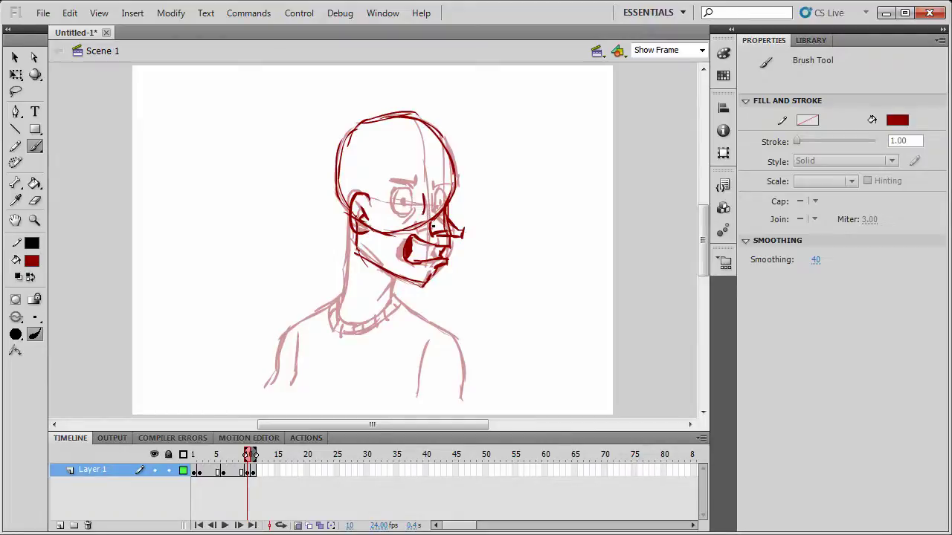
mouse_move(425, 197)
mouse_down()
mouse_move(409, 202)
mouse_move(421, 198)
mouse_up()
key(ctrl+z)
drag(415, 185, 438, 187)
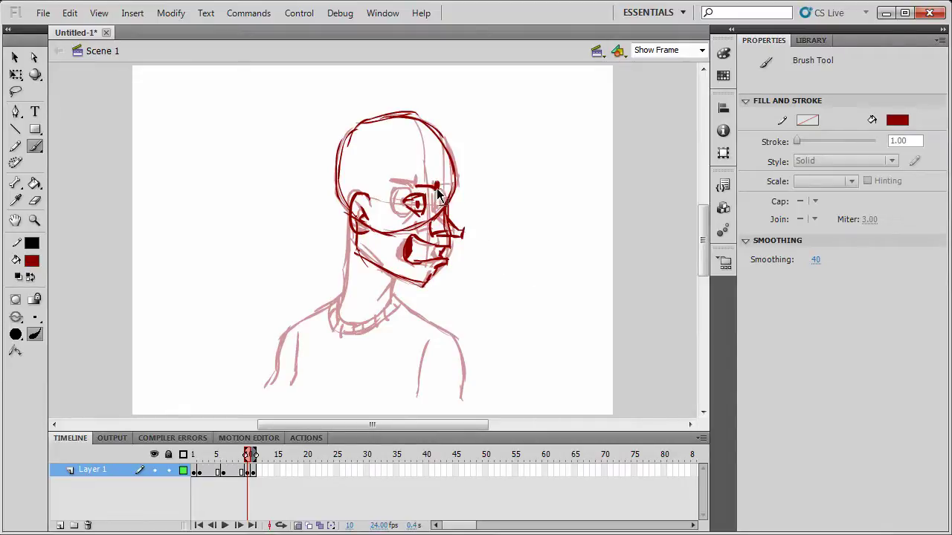
key(ctrl+z)
Select the whole head sketch and rotate it slightly counterclockwise about a pivot at the back of the jaw.
key(v)
mouse_move(528, 356)
mouse_down()
mouse_move(285, 70)
mouse_move(284, 55)
mouse_up()
key(q)
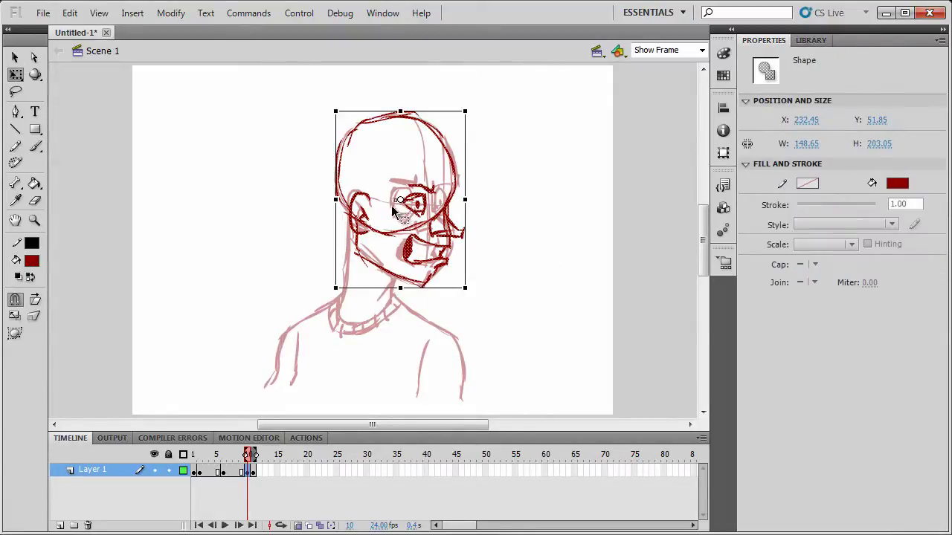
click(396, 212)
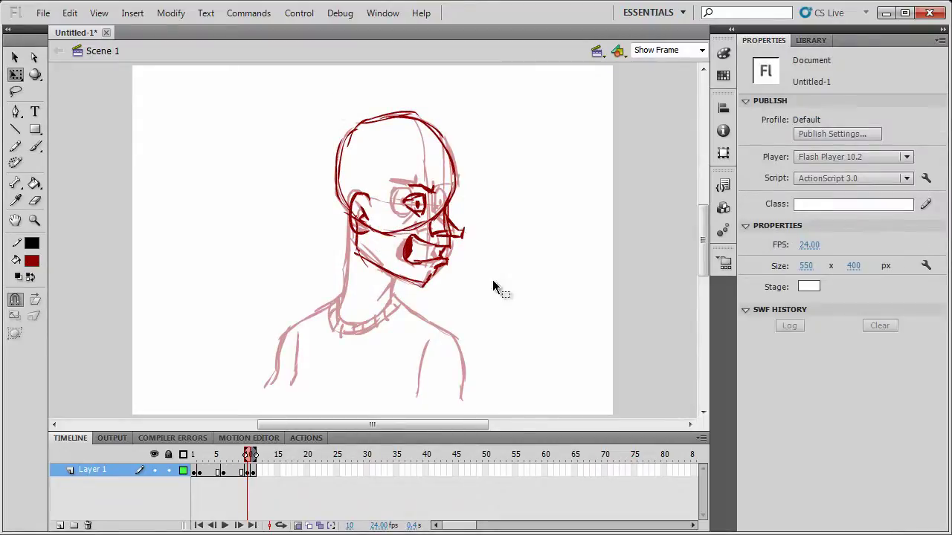
key(ctrl+a)
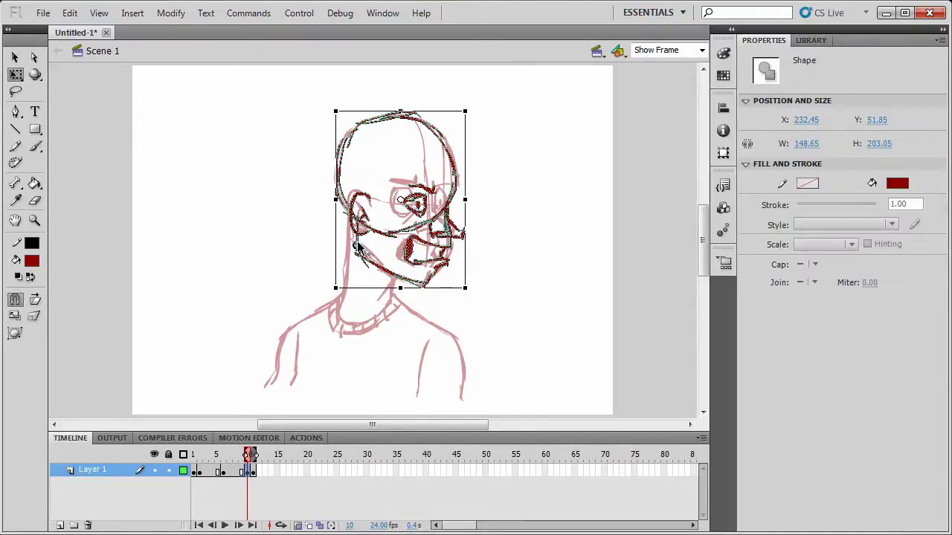
drag(356, 244, 362, 235)
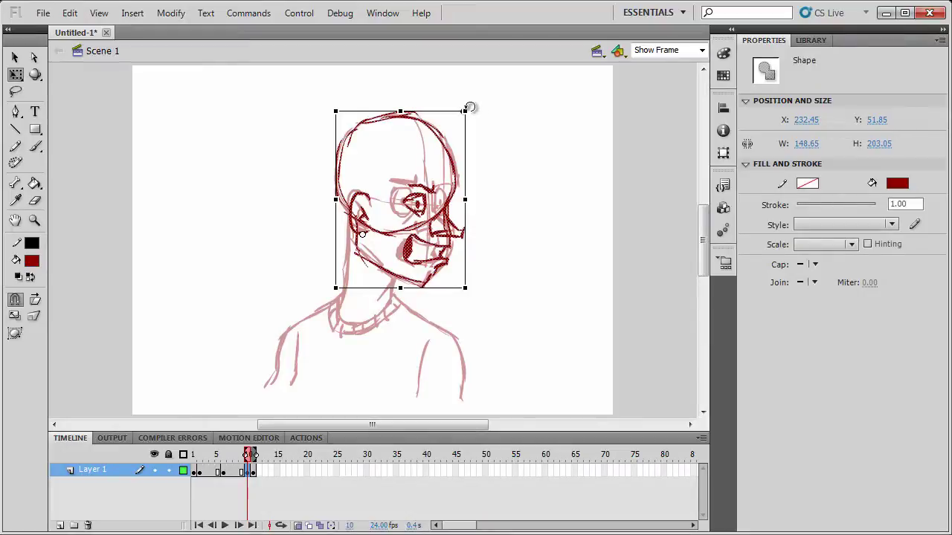
drag(470, 107, 455, 93)
click(501, 235)
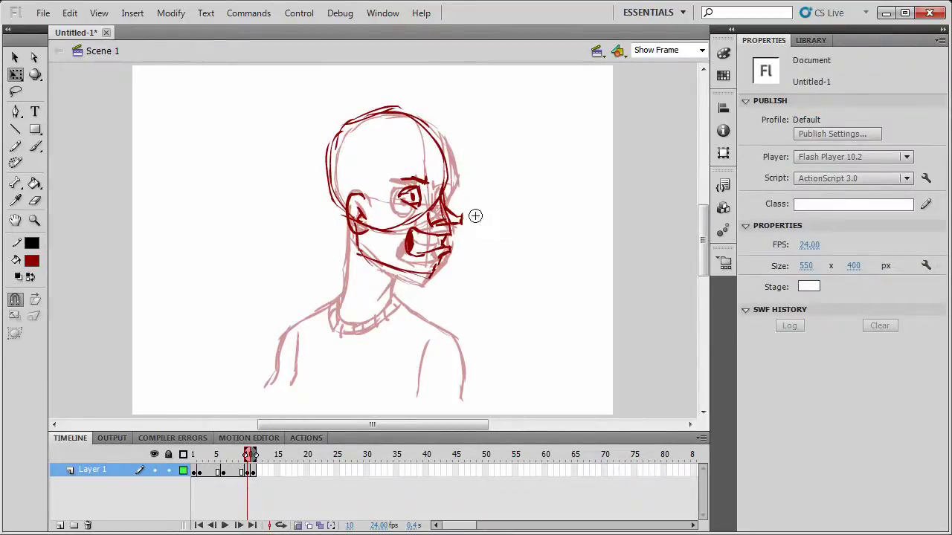
Draw the neck, shoulders, arms and ribbed collar under the tilted head on frame 10.
key(b)
mouse_move(347, 218)
mouse_down()
mouse_move(338, 322)
mouse_move(355, 329)
mouse_move(395, 280)
mouse_move(379, 299)
mouse_up()
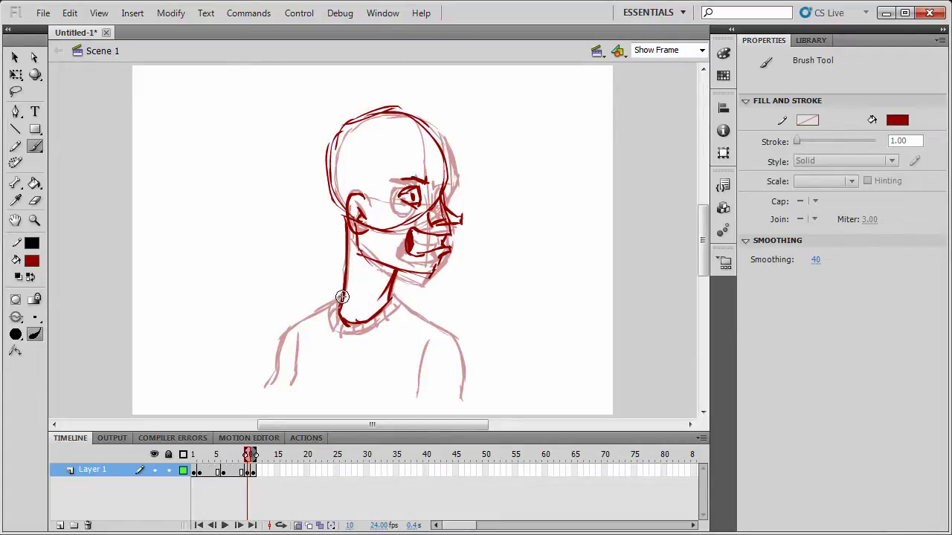
mouse_move(342, 297)
mouse_down()
mouse_move(299, 329)
mouse_move(265, 392)
mouse_up()
drag(296, 349, 286, 389)
mouse_move(391, 298)
mouse_down()
mouse_move(457, 362)
mouse_move(443, 403)
mouse_move(435, 374)
mouse_move(414, 403)
mouse_up()
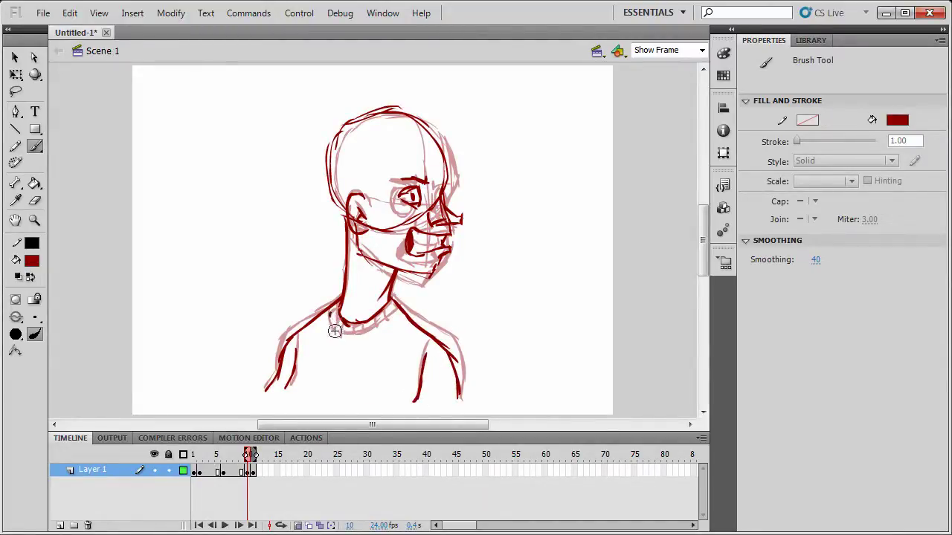
mouse_move(330, 309)
mouse_down()
mouse_move(335, 328)
mouse_move(357, 332)
mouse_move(394, 310)
mouse_move(336, 321)
mouse_up()
drag(343, 319, 349, 336)
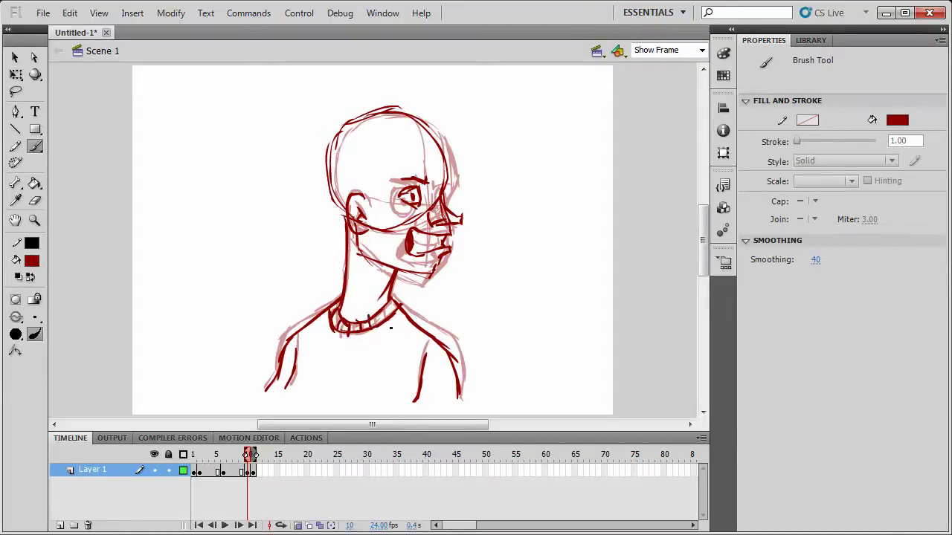
Turn off onion skinning and compare the frame 10 drawing with the final pose at frame 11.
click(298, 525)
key(period)
key(comma)
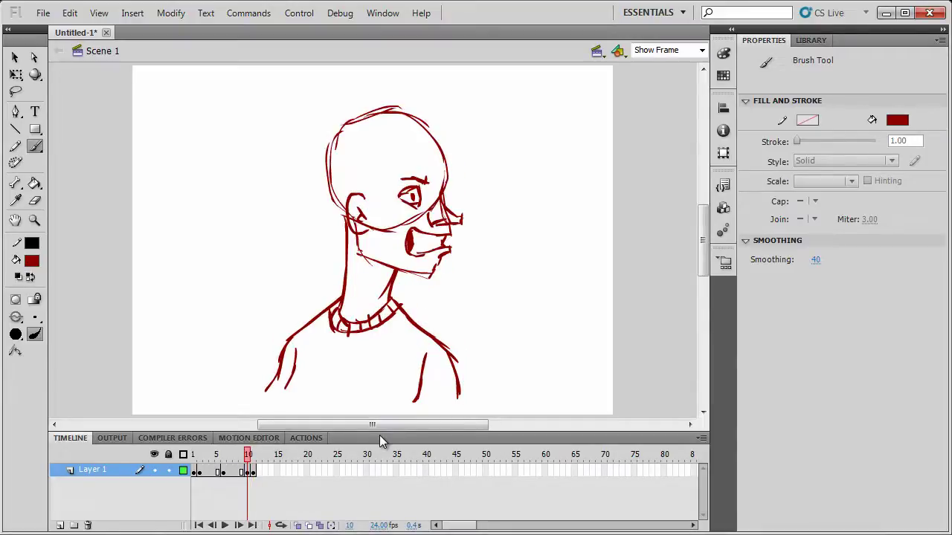
Play the eleven-frame head turn from frame 1 several times and scrub the last frames to review the overshoot pose.
key(comma)
key(comma)
key(comma)
key(comma)
key(comma)
key(comma)
key(comma)
key(comma)
key(comma)
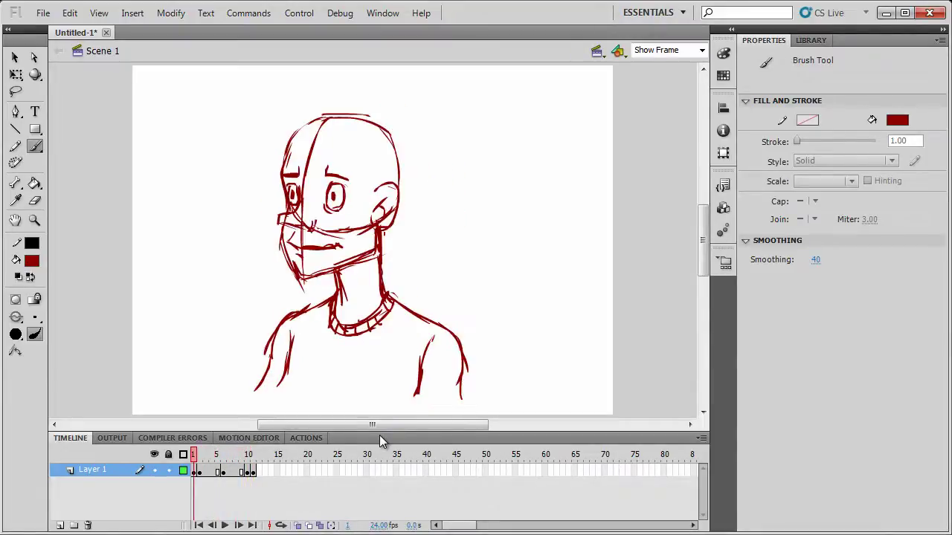
key(Return)
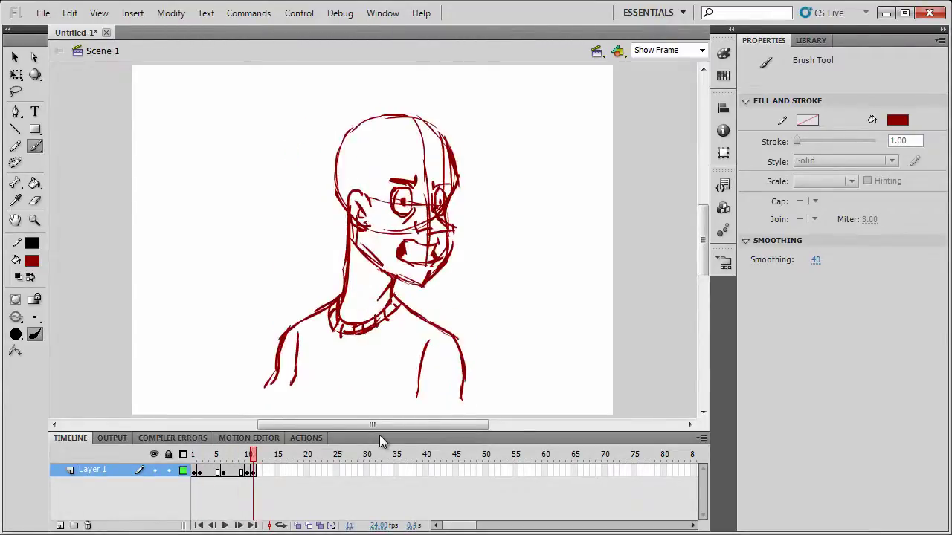
key(Return)
key(Return)
key(Return)
mouse_move(251, 455)
mouse_down()
mouse_move(194, 461)
mouse_move(260, 469)
mouse_up()
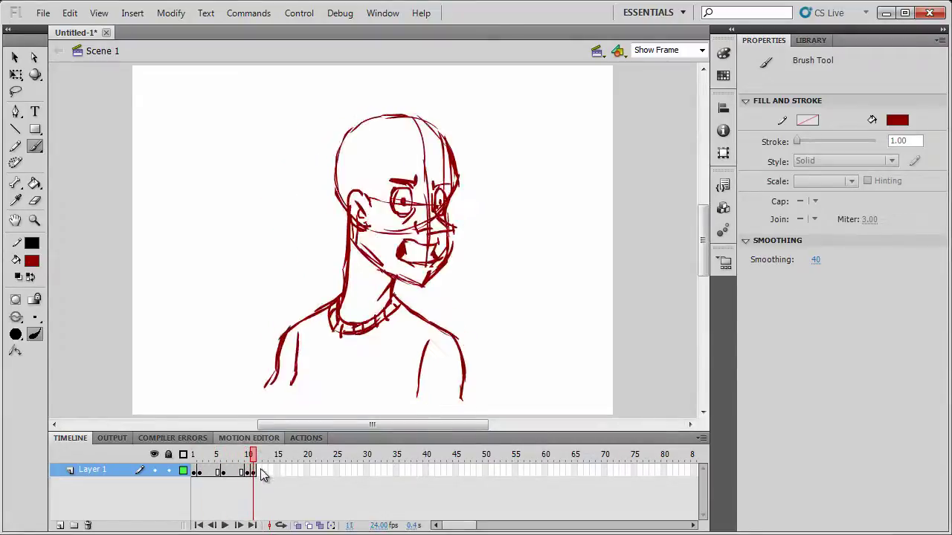
Add a blank keyframe at frame 11 before the final pose and onion-skin the drawings at frames 10 and 12.
click(255, 471)
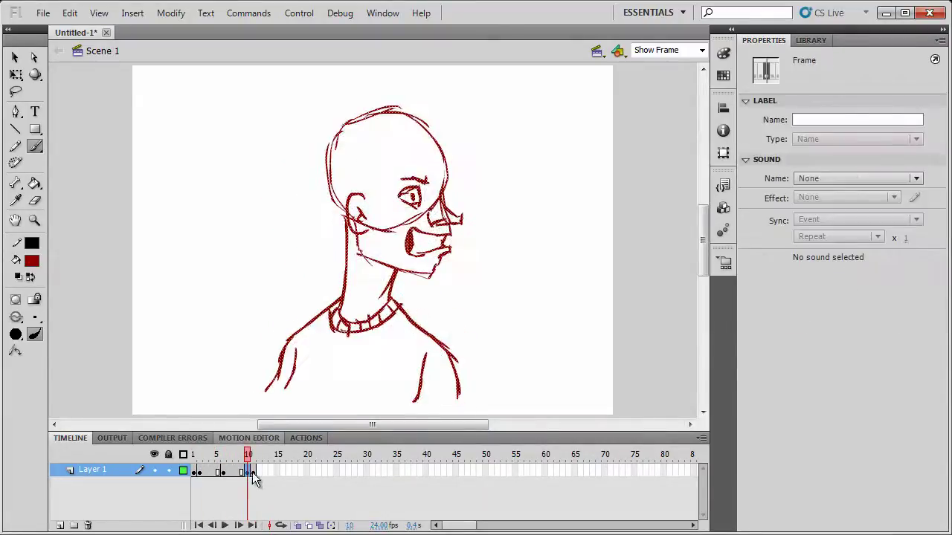
click(248, 473)
key(F5)
click(254, 473)
key(F7)
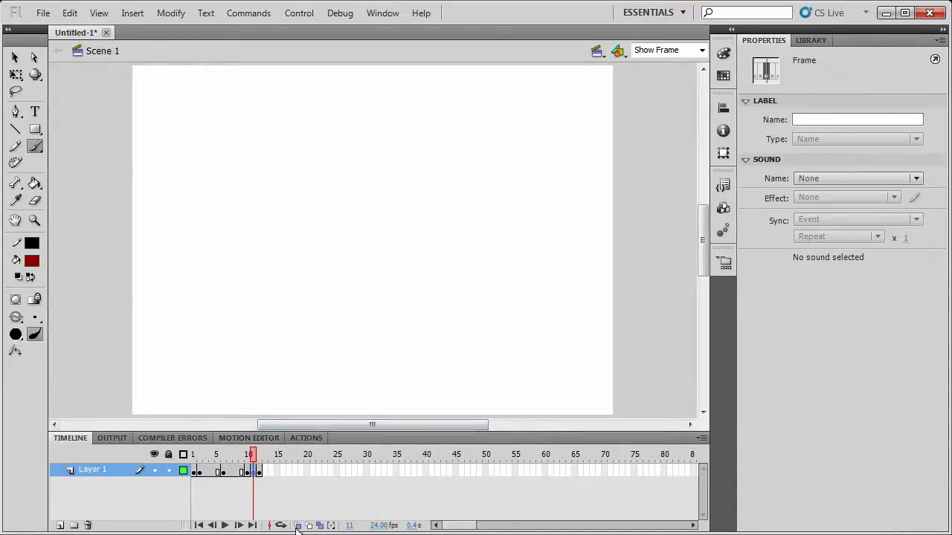
click(298, 525)
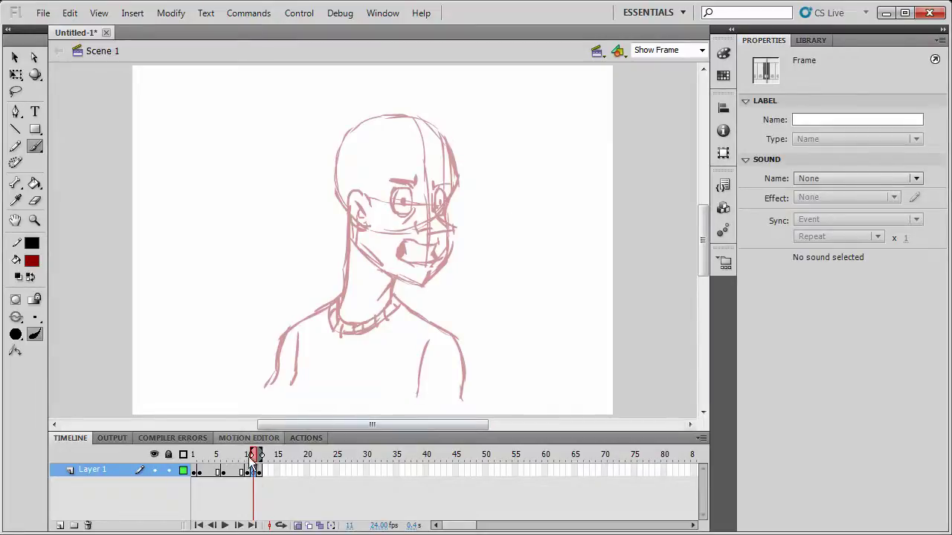
drag(251, 456, 245, 456)
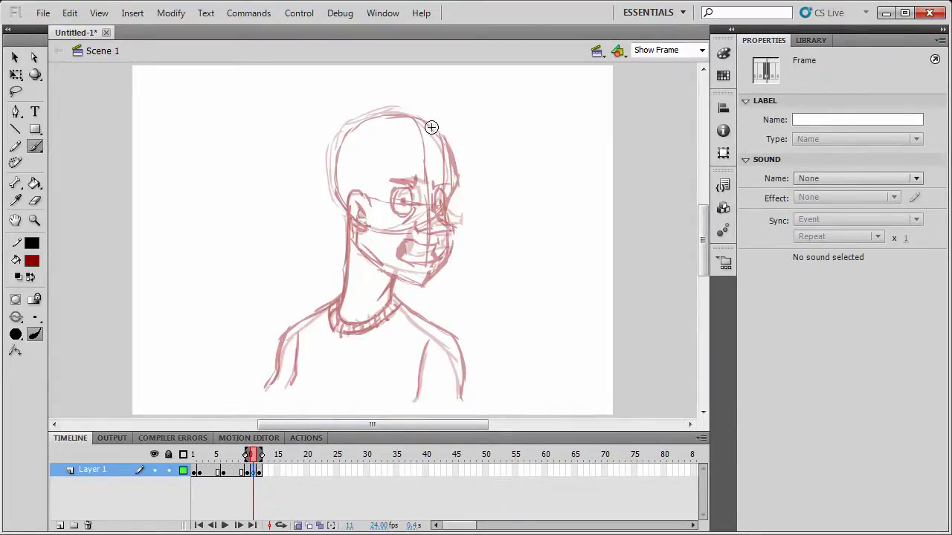
Sketch the in-between head's cranium and jaw outline on frame 11, between the two onion-skinned right-facing poses.
mouse_move(433, 127)
mouse_down()
mouse_move(450, 174)
mouse_move(448, 153)
mouse_move(450, 198)
mouse_up()
mouse_move(443, 145)
mouse_down()
mouse_move(401, 118)
mouse_move(428, 131)
mouse_move(381, 126)
mouse_move(415, 116)
mouse_move(351, 129)
mouse_move(334, 170)
mouse_move(346, 133)
mouse_move(362, 138)
mouse_move(341, 188)
mouse_move(371, 235)
mouse_move(430, 219)
mouse_move(455, 164)
mouse_up()
mouse_move(357, 221)
mouse_down()
mouse_move(358, 247)
mouse_move(357, 225)
mouse_move(373, 263)
mouse_move(409, 279)
mouse_up()
mouse_move(361, 257)
mouse_down()
mouse_move(425, 281)
mouse_move(448, 247)
mouse_move(448, 224)
mouse_up()
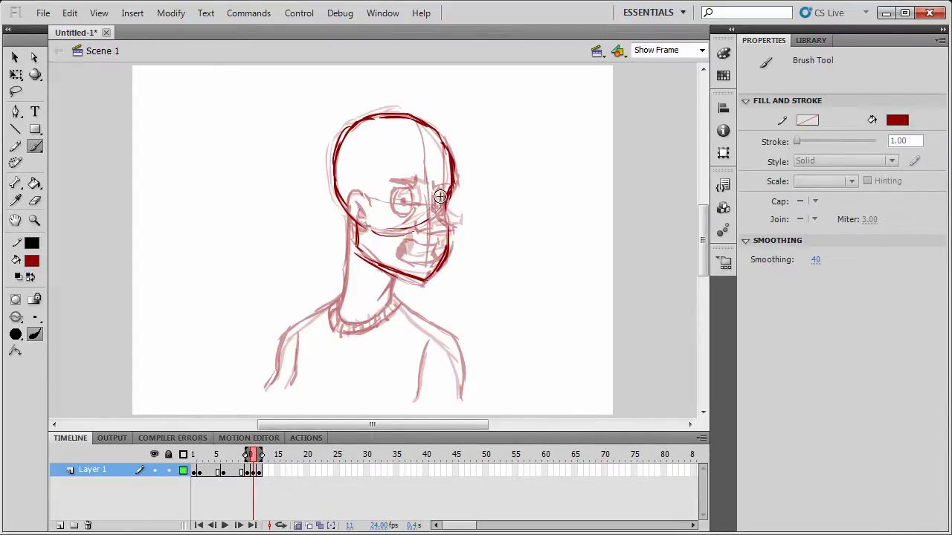
Draw the nose and both eyes of the in-between head on frame 11, between the onion-skinned features.
drag(440, 197, 450, 226)
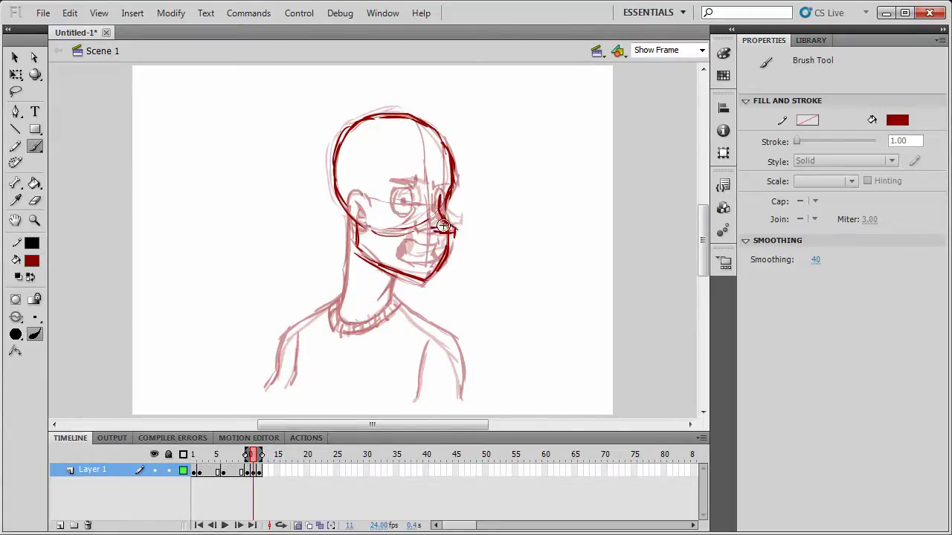
drag(426, 219, 429, 231)
key(ctrl+z)
key(ctrl+z)
key(ctrl+z)
mouse_move(451, 220)
mouse_down()
mouse_move(460, 221)
mouse_move(428, 228)
mouse_up()
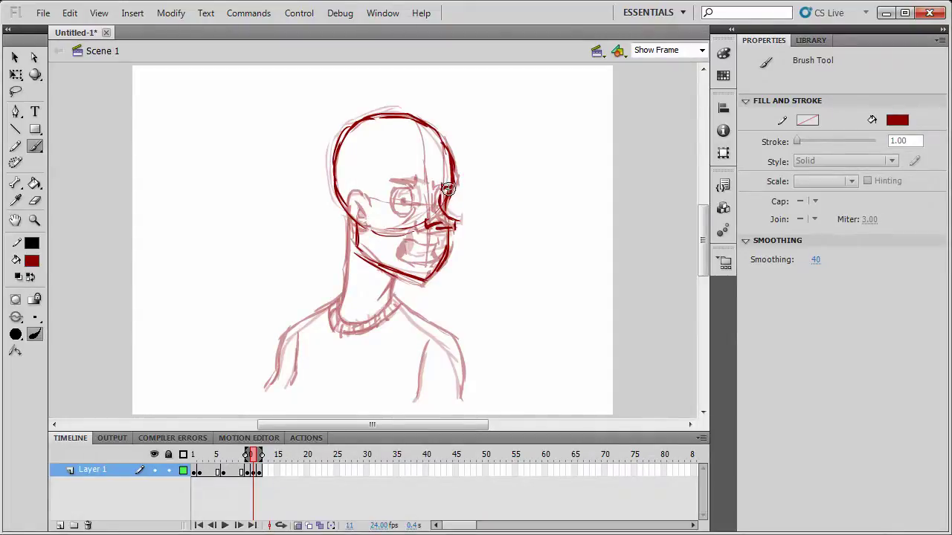
mouse_move(448, 189)
mouse_down()
mouse_move(442, 210)
mouse_move(417, 210)
mouse_move(407, 198)
mouse_move(399, 209)
mouse_up()
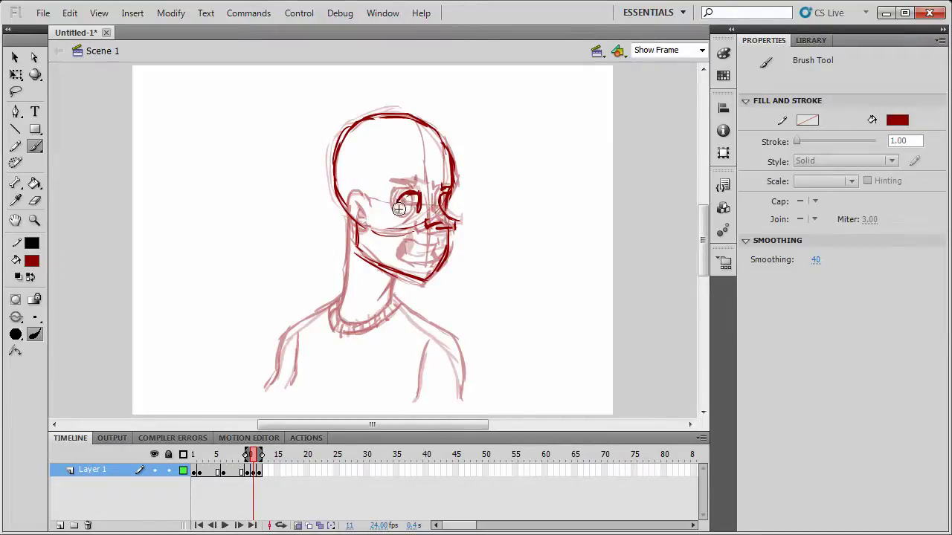
key(ctrl+z)
drag(412, 199, 456, 201)
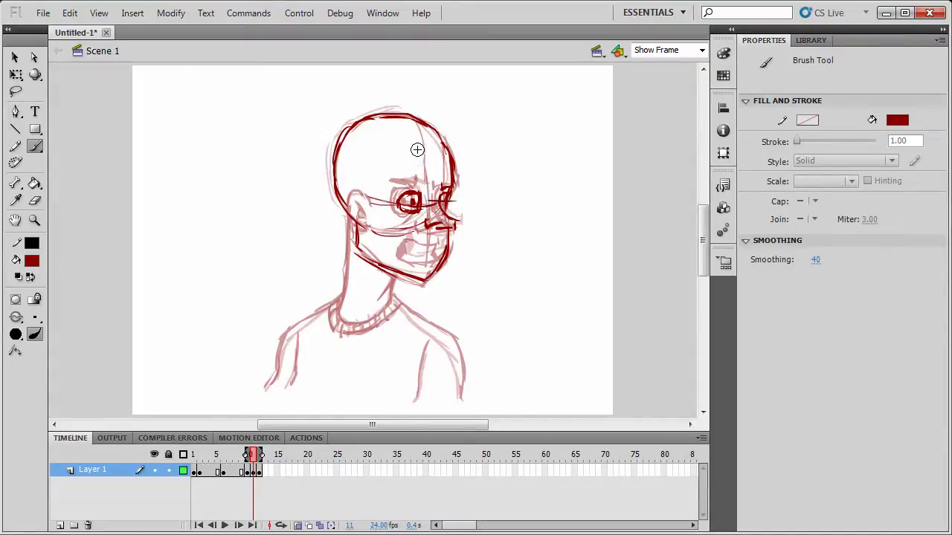
Draw the curved vertical centre line down the face and the open mouth on the frame 11 head.
mouse_move(424, 124)
mouse_down()
mouse_move(435, 248)
mouse_move(435, 214)
mouse_move(425, 280)
mouse_up()
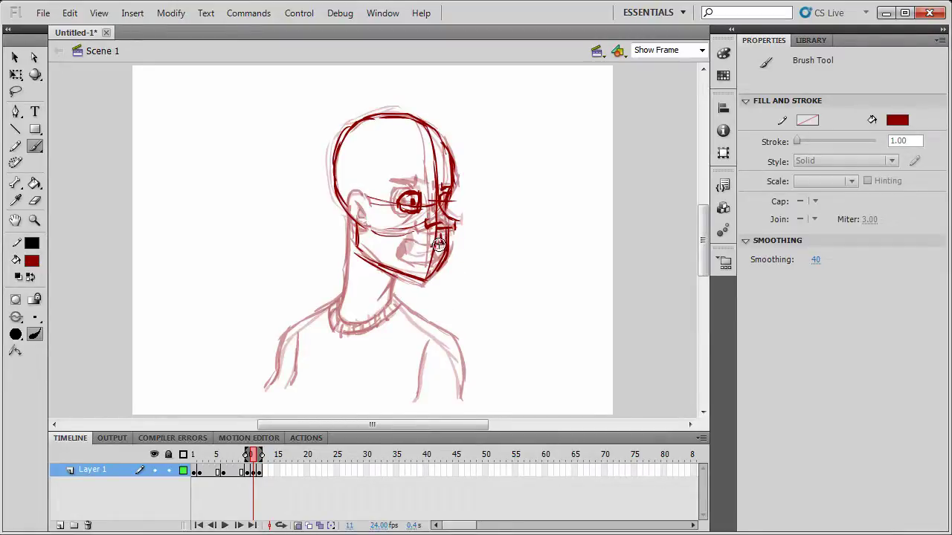
mouse_move(407, 238)
mouse_down()
mouse_move(418, 243)
mouse_move(406, 253)
mouse_move(441, 263)
mouse_move(407, 246)
mouse_up()
key(e)
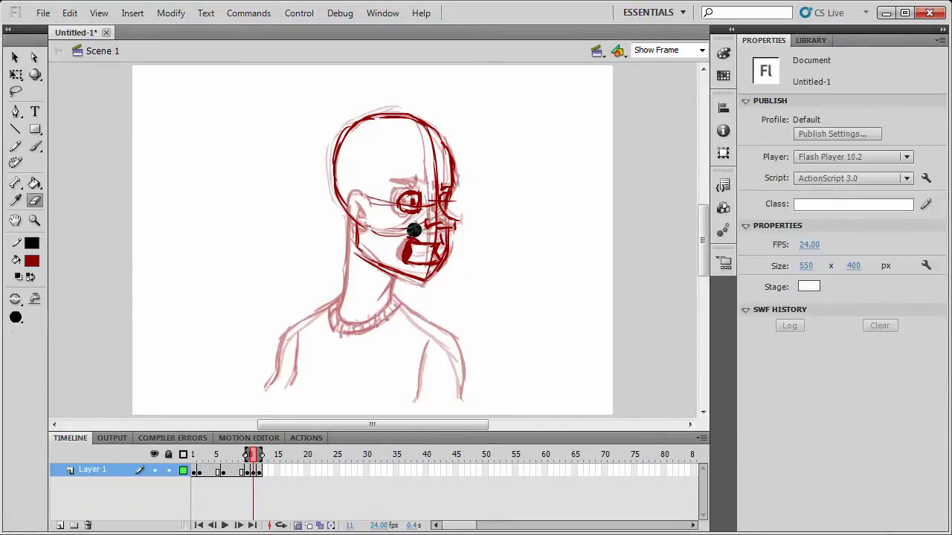
key(b)
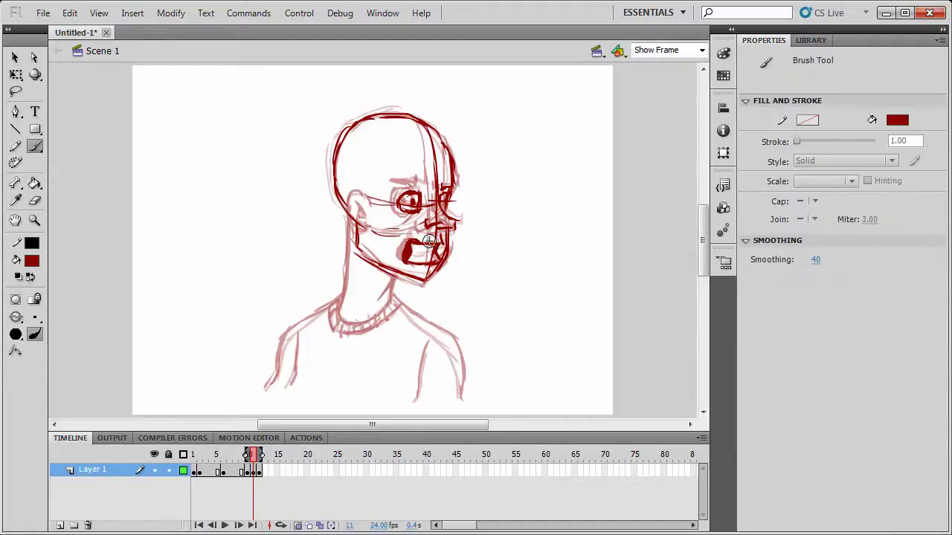
drag(414, 241, 441, 243)
Draw the ear, neck, both shoulders and the sleeve lines of the frame 11 figure over the onion-skinned body.
mouse_move(354, 195)
mouse_down()
mouse_move(351, 219)
mouse_move(367, 227)
mouse_up()
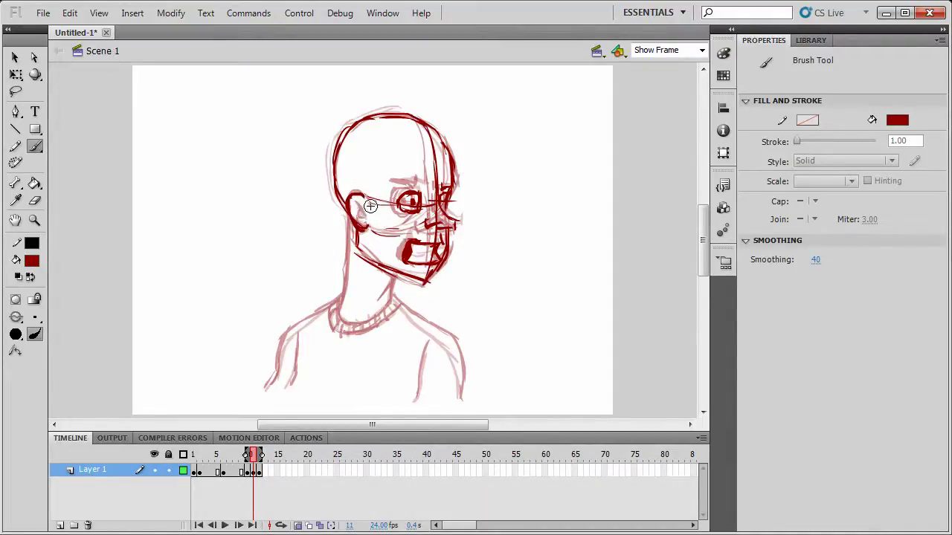
key(ctrl+z)
mouse_move(363, 206)
mouse_down()
mouse_move(374, 217)
mouse_move(345, 259)
mouse_up()
mouse_move(347, 220)
mouse_down()
mouse_move(341, 307)
mouse_move(383, 310)
mouse_move(299, 327)
mouse_move(267, 387)
mouse_up()
drag(298, 342, 288, 390)
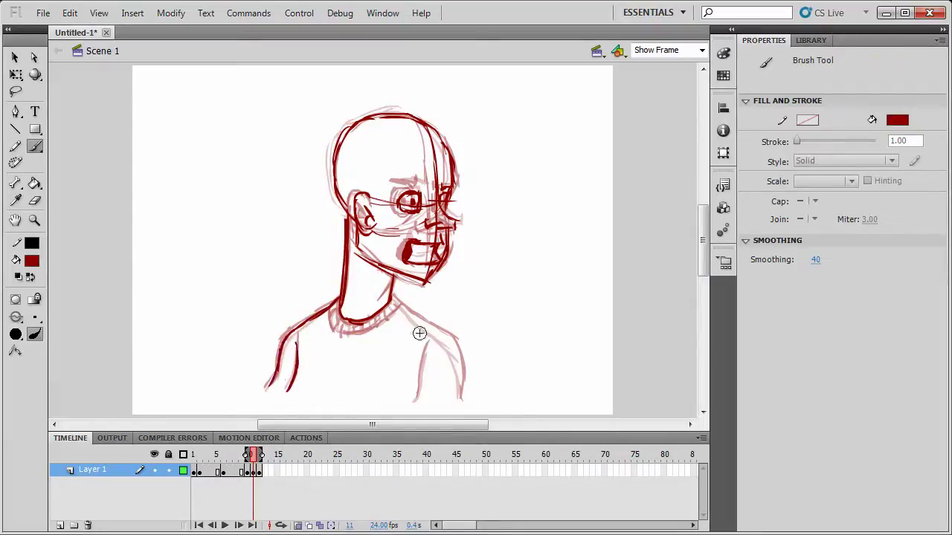
mouse_move(397, 296)
mouse_down()
mouse_move(453, 348)
mouse_move(463, 400)
mouse_up()
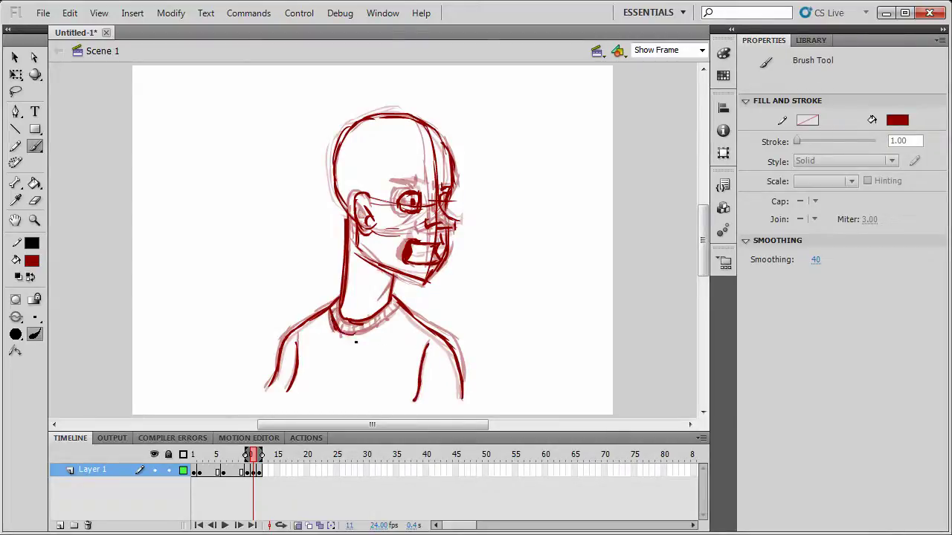
Complete the frame 11 drawing with the ribbed shirt collar, the slanted neck line and the eyebrow.
mouse_move(344, 335)
mouse_down()
mouse_move(386, 315)
mouse_move(412, 326)
mouse_move(401, 334)
mouse_move(385, 309)
mouse_move(337, 319)
mouse_move(337, 306)
mouse_move(354, 330)
mouse_move(388, 319)
mouse_up()
drag(390, 303, 397, 311)
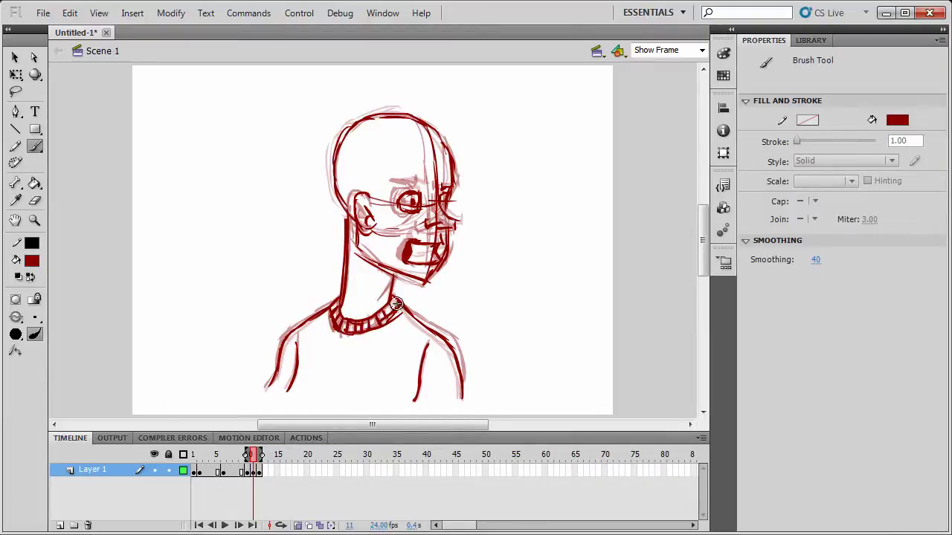
drag(394, 276, 371, 311)
drag(427, 180, 426, 185)
Turn off onion skinning, step back through the drawings to frame 1 and play the twelve-frame head turn.
click(298, 525)
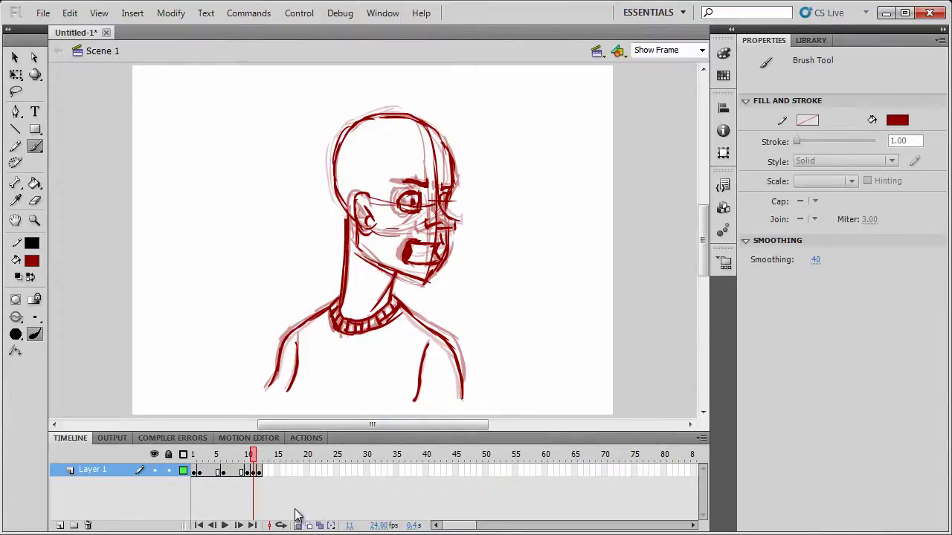
key(period)
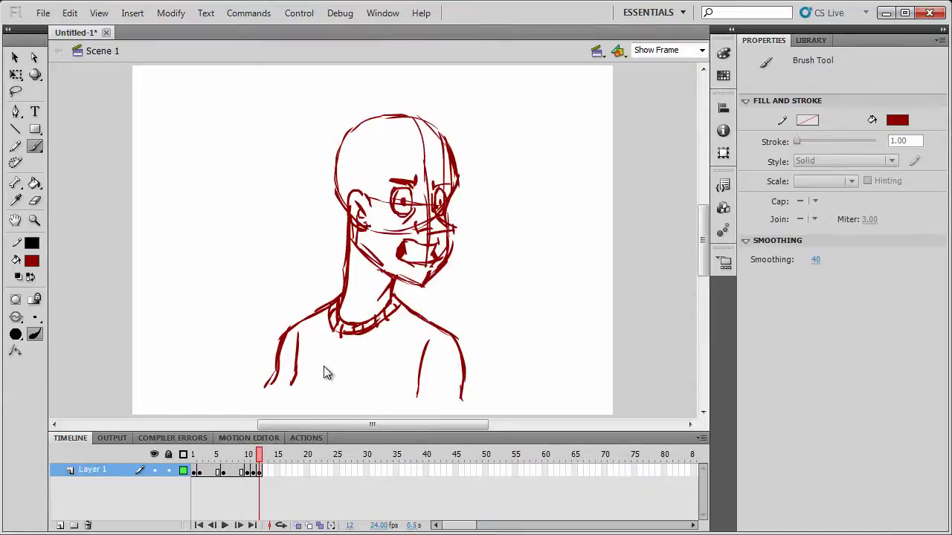
key(comma)
key(comma)
key(comma)
key(comma)
key(comma)
key(comma)
key(comma)
key(comma)
key(comma)
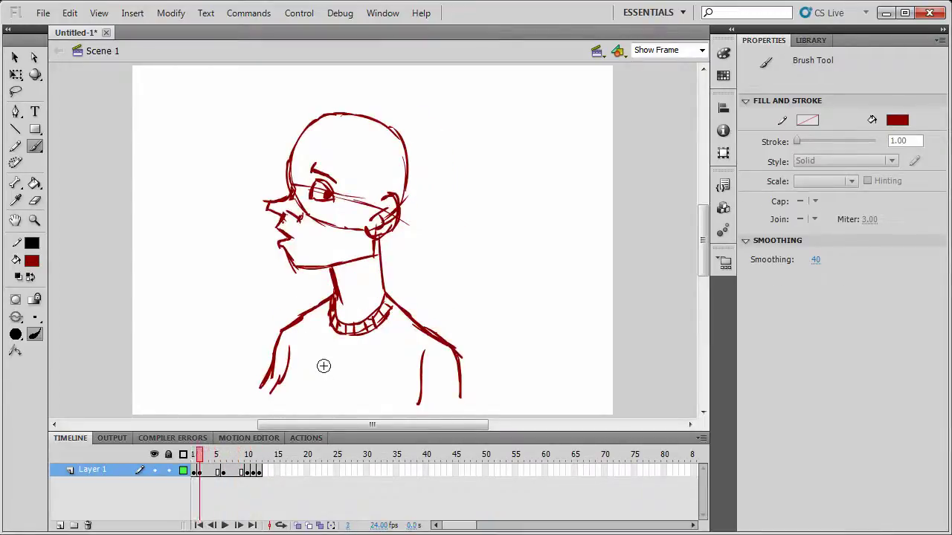
key(comma)
key(comma)
key(Return)
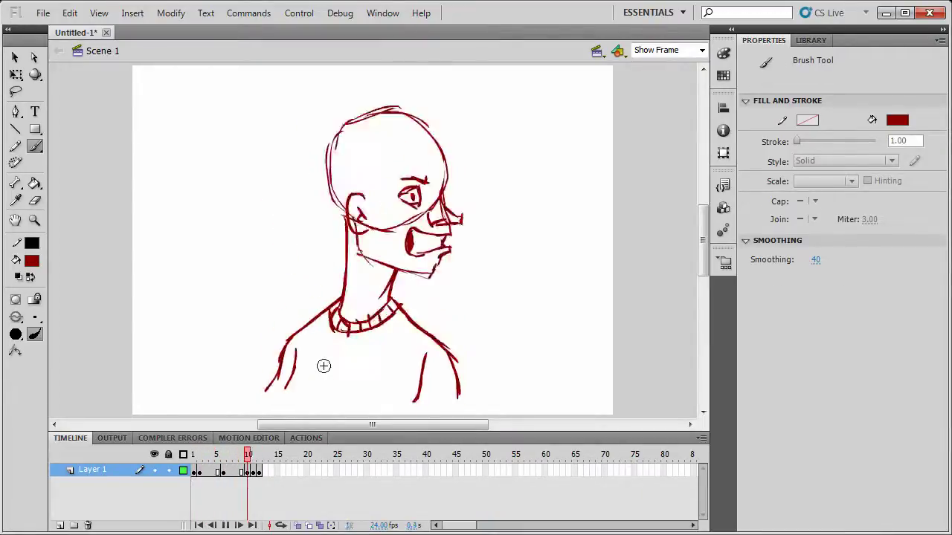
key(Return)
key(Return)
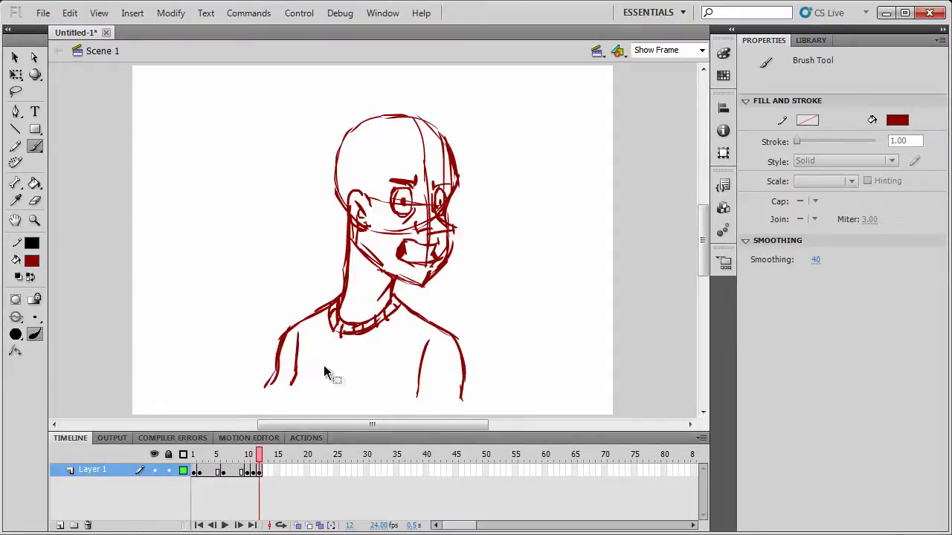
Test the movie in an enlarged preview window to watch the looping head turn, and close the preview.
key(ctrl+Return)
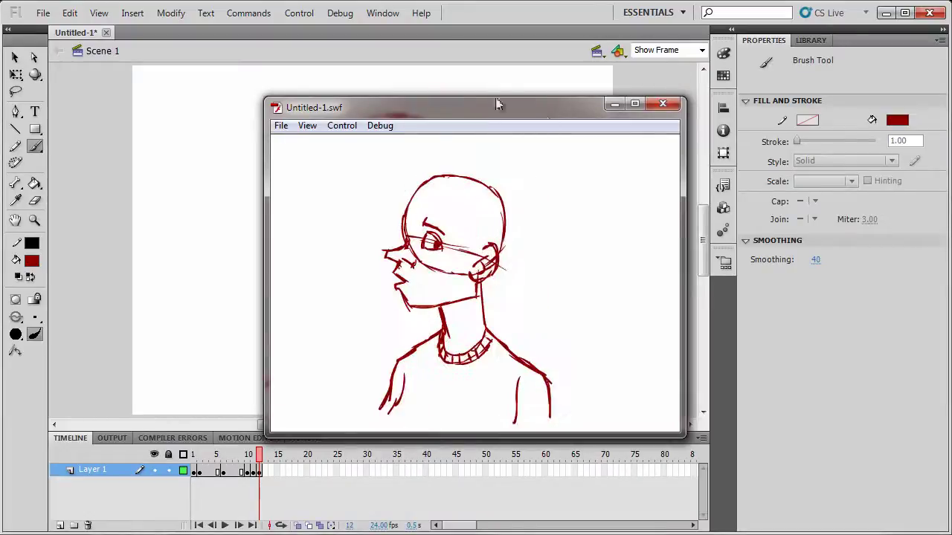
drag(545, 111, 370, 27)
drag(508, 351, 777, 534)
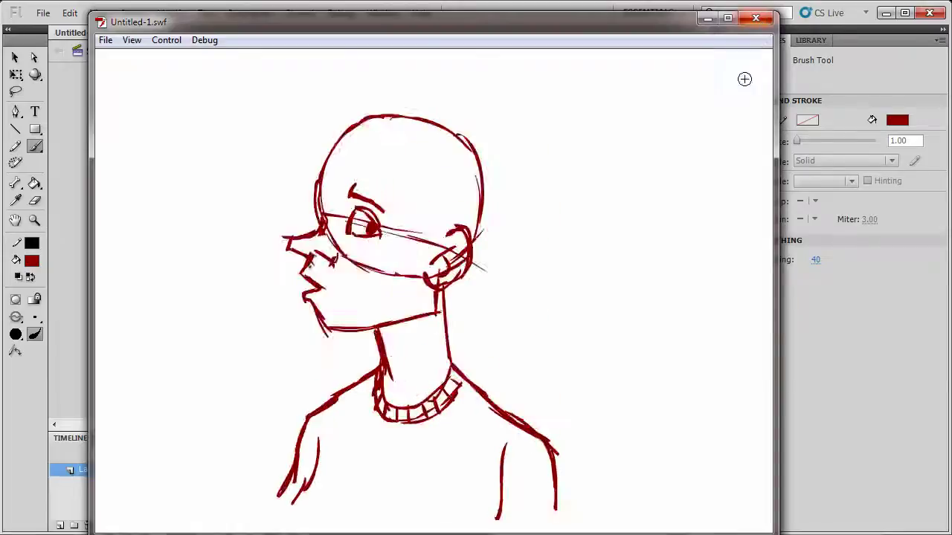
click(756, 18)
Insert a blank keyframe at frame 4 and onion-skin the neighbouring left-facing and front-facing drawings.
click(212, 473)
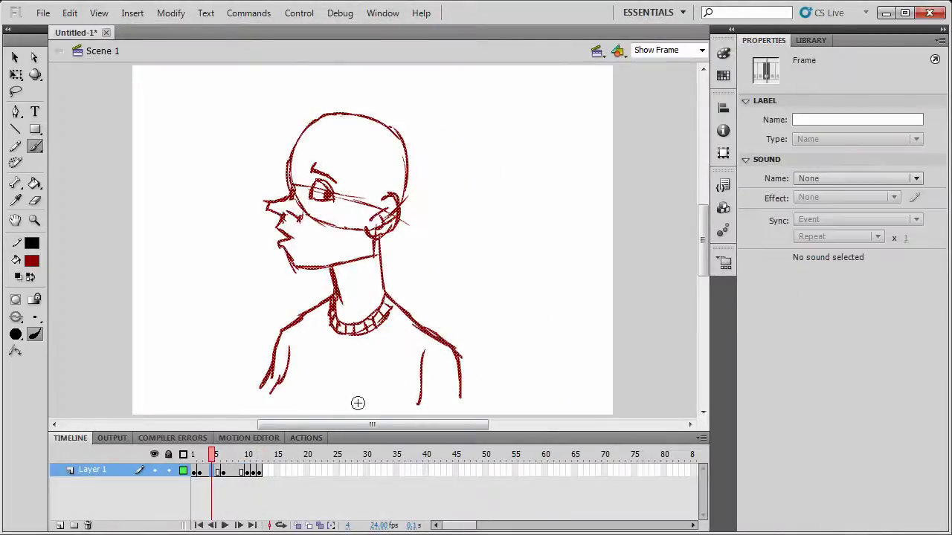
key(F7)
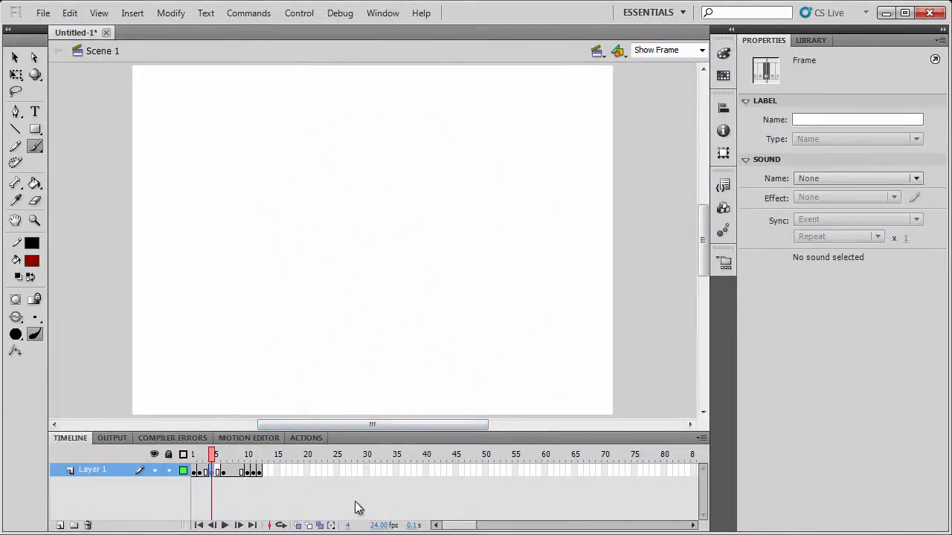
click(297, 525)
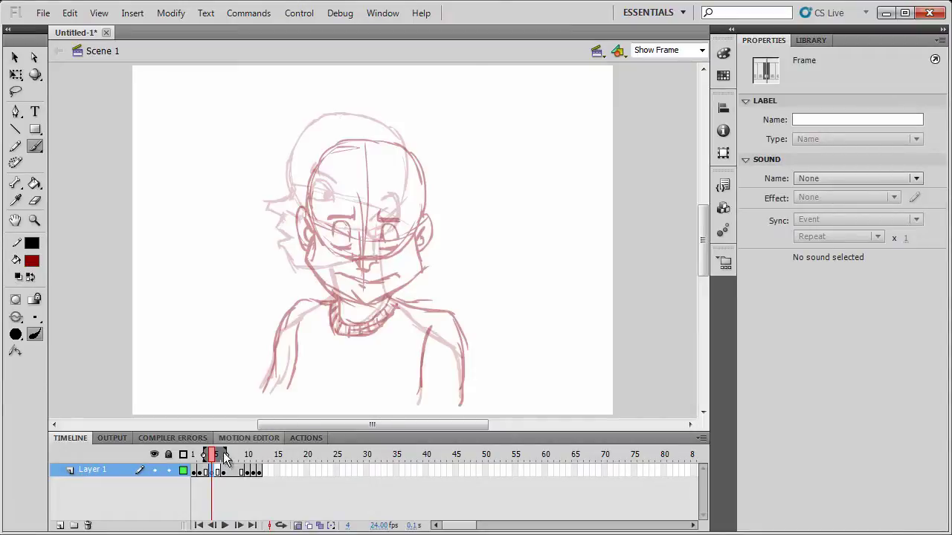
Sketch the round cranium of the in-between head on frame 4, between the two onion-skinned heads.
mouse_move(393, 129)
mouse_down()
mouse_move(331, 148)
mouse_move(297, 187)
mouse_up()
drag(317, 144, 296, 215)
mouse_move(297, 182)
mouse_down()
mouse_move(309, 233)
mouse_move(374, 258)
mouse_move(425, 199)
mouse_up()
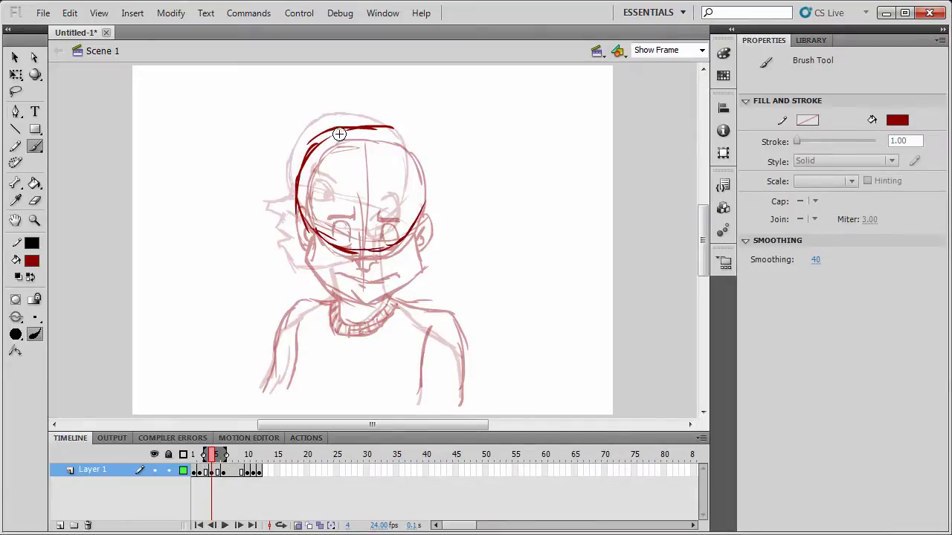
mouse_move(339, 134)
mouse_down()
mouse_move(419, 164)
mouse_move(421, 197)
mouse_up()
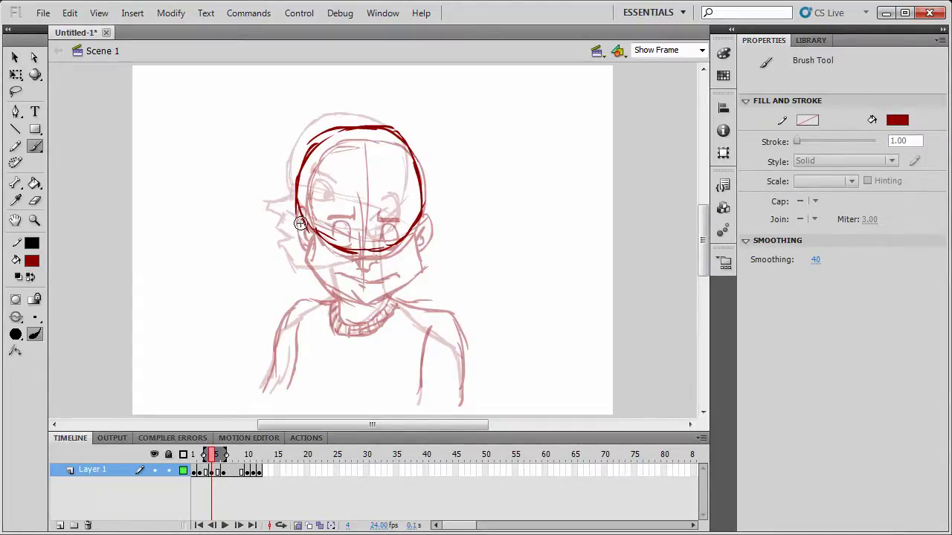
Draw the jaw outline and the ear of the frame 4 head below the cranium circle.
mouse_move(294, 246)
mouse_down()
mouse_move(291, 263)
mouse_move(328, 293)
mouse_up()
mouse_move(382, 278)
mouse_down()
mouse_move(330, 285)
mouse_move(404, 265)
mouse_move(400, 247)
mouse_move(393, 271)
mouse_move(348, 288)
mouse_up()
key(e)
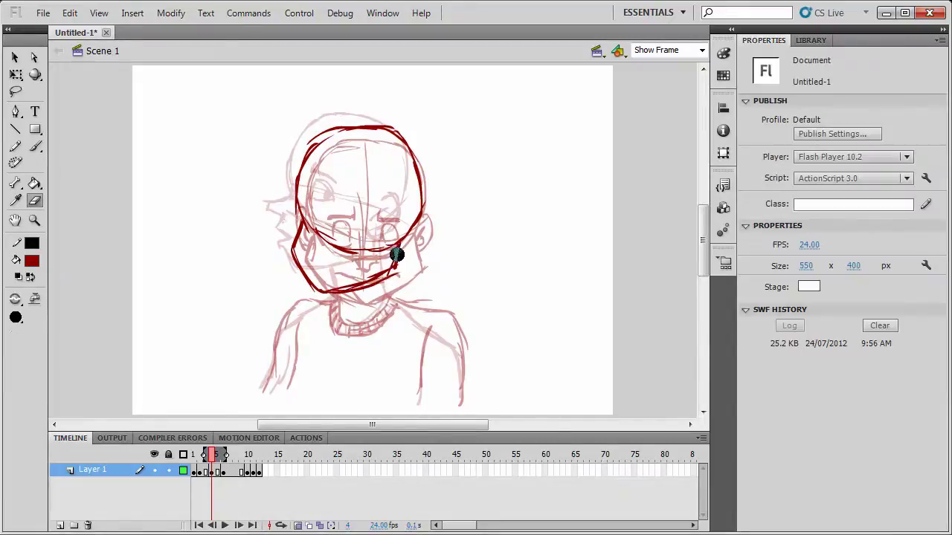
mouse_move(396, 252)
mouse_down()
mouse_move(398, 266)
mouse_move(335, 294)
mouse_move(398, 269)
mouse_up()
key(b)
mouse_move(348, 289)
mouse_down()
mouse_move(397, 275)
mouse_move(399, 258)
mouse_up()
key(ctrl+z)
key(ctrl+z)
drag(398, 224, 397, 252)
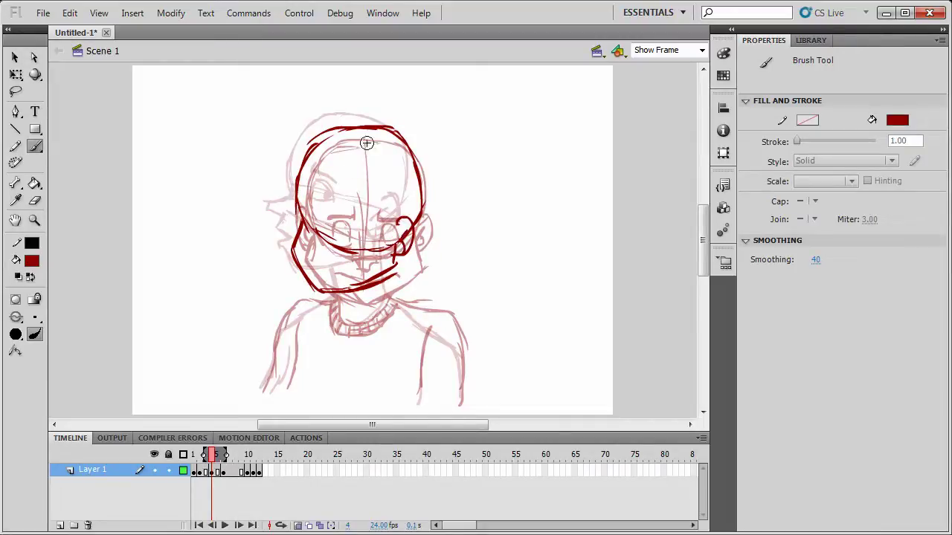
Draw the curved vertical centre line, the horizontal eye line and the nose on the frame 4 head.
drag(362, 127, 335, 181)
drag(349, 144, 327, 225)
drag(343, 174, 320, 290)
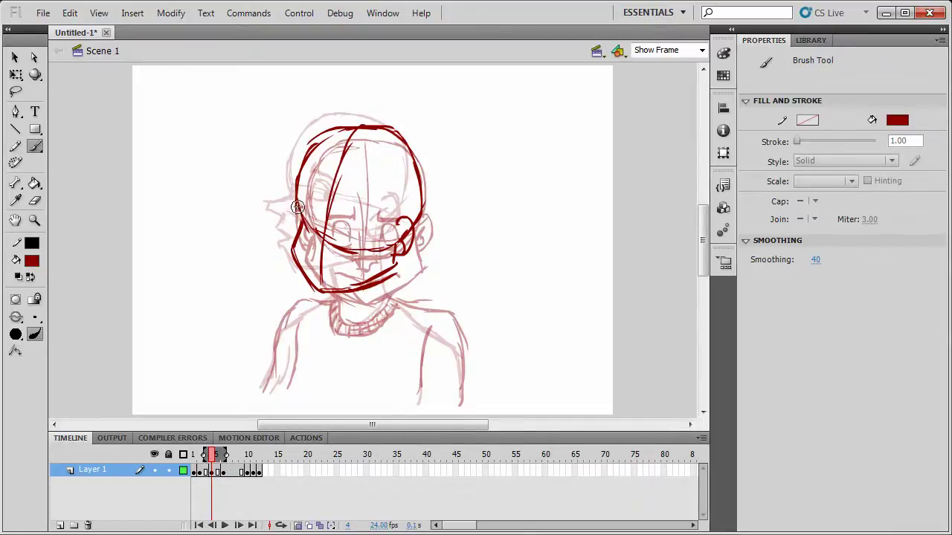
mouse_move(329, 230)
mouse_down()
mouse_move(388, 238)
mouse_move(330, 228)
mouse_move(398, 236)
mouse_up()
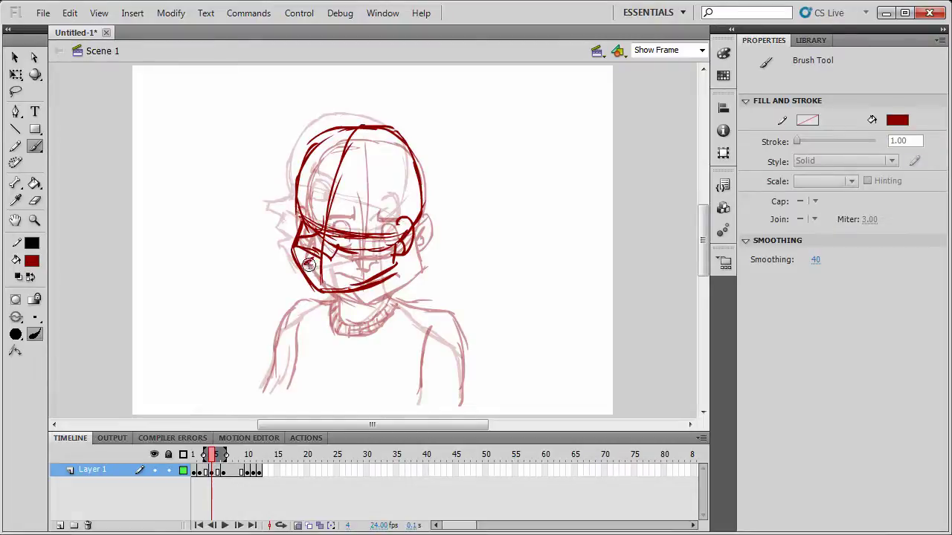
Draw the mouth, both eyes with pupils and the eyebrows on the frame 4 face, erasing stray lines under the near eye.
drag(324, 271, 355, 268)
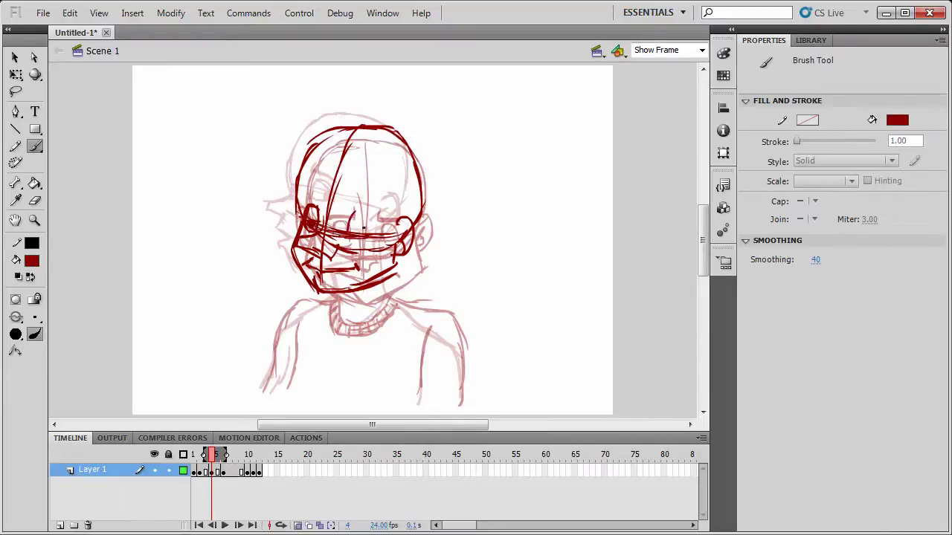
drag(365, 219, 356, 232)
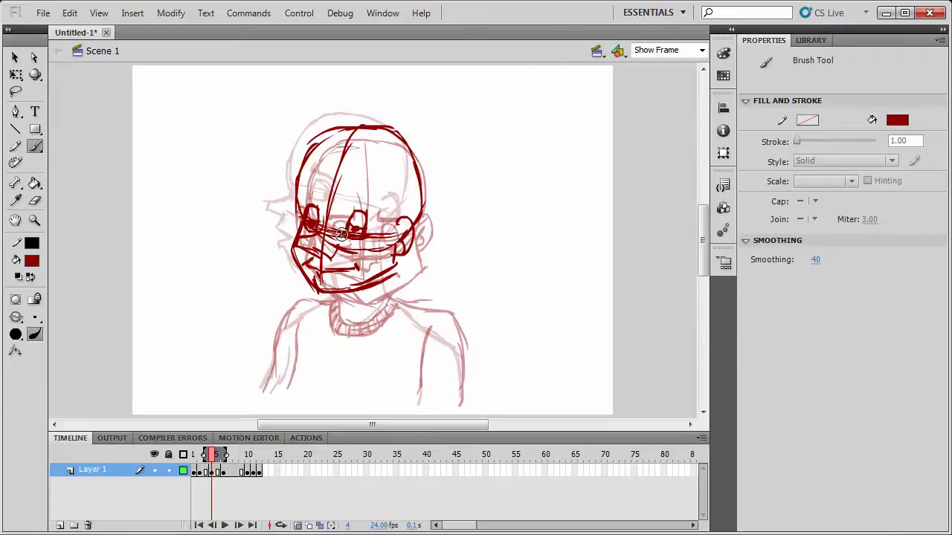
key(e)
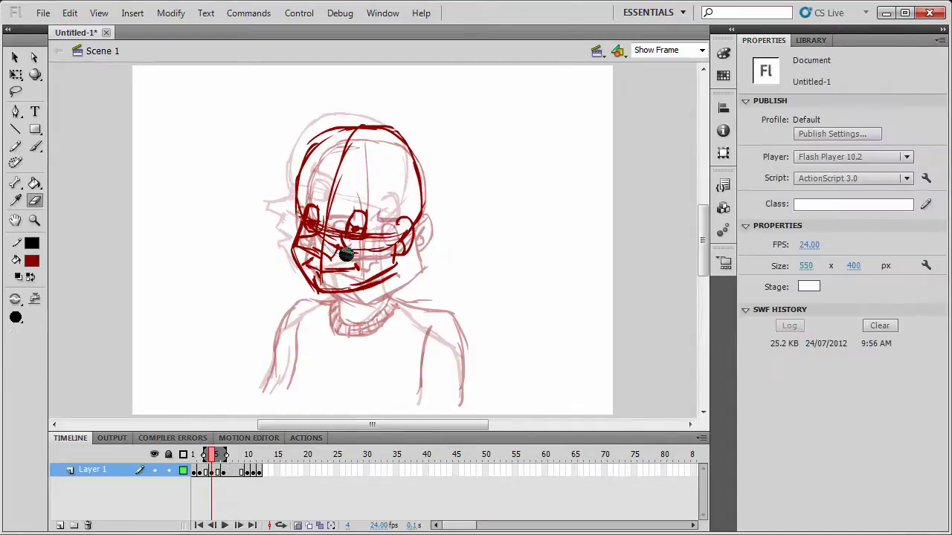
mouse_move(346, 254)
mouse_down()
mouse_move(339, 233)
mouse_move(363, 256)
mouse_move(366, 243)
mouse_up()
key(b)
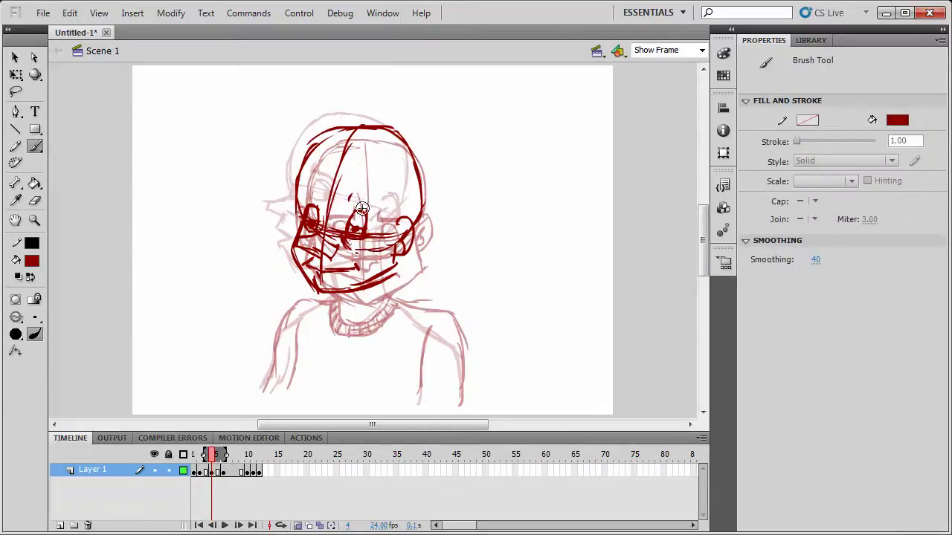
drag(353, 196, 365, 206)
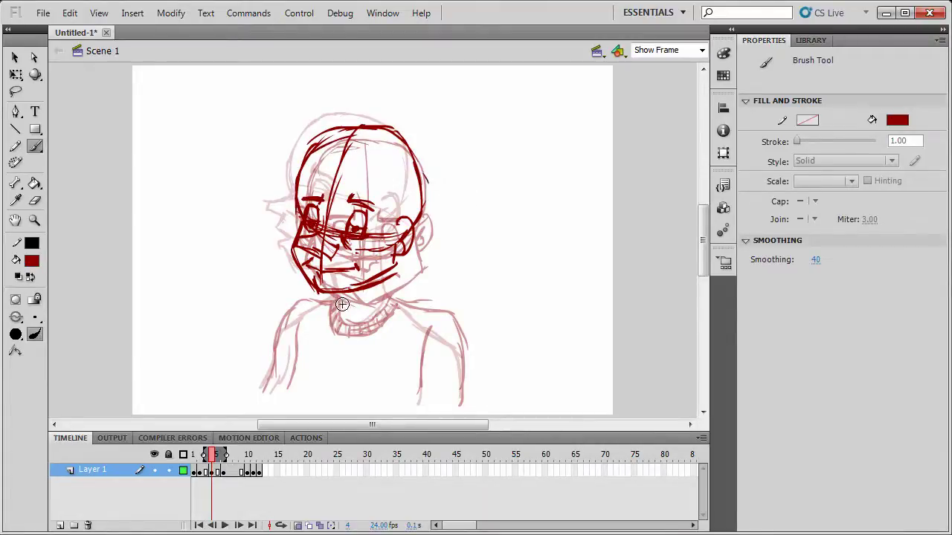
Draw the neck, both shoulders and the sleeve lines of the frame 4 figure between the onion-skinned bodies.
mouse_move(337, 293)
mouse_down()
mouse_move(353, 331)
mouse_move(350, 318)
mouse_move(374, 327)
mouse_move(395, 259)
mouse_move(383, 307)
mouse_up()
mouse_move(392, 272)
mouse_down()
mouse_move(380, 311)
mouse_move(364, 321)
mouse_move(300, 311)
mouse_move(284, 327)
mouse_move(268, 389)
mouse_up()
drag(297, 326, 284, 389)
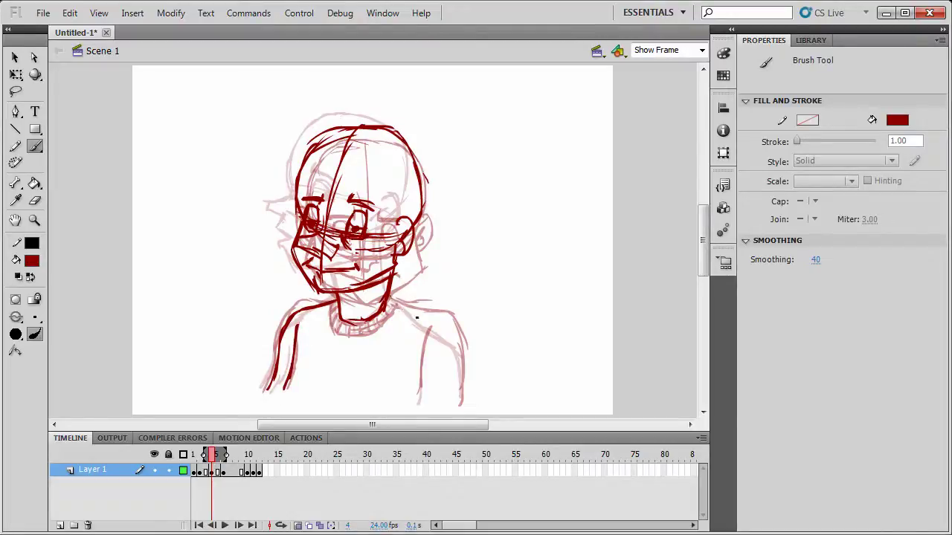
drag(388, 296, 420, 311)
drag(456, 336, 465, 405)
drag(428, 342, 419, 399)
Draw the shirt collar's lower edge and its ribbing lines on frame 4.
mouse_move(334, 302)
mouse_down()
mouse_move(333, 330)
mouse_move(394, 319)
mouse_move(334, 317)
mouse_up()
drag(341, 319, 340, 332)
mouse_move(352, 324)
mouse_down()
mouse_move(350, 335)
mouse_move(363, 334)
mouse_up()
drag(369, 321, 382, 325)
drag(384, 311, 390, 318)
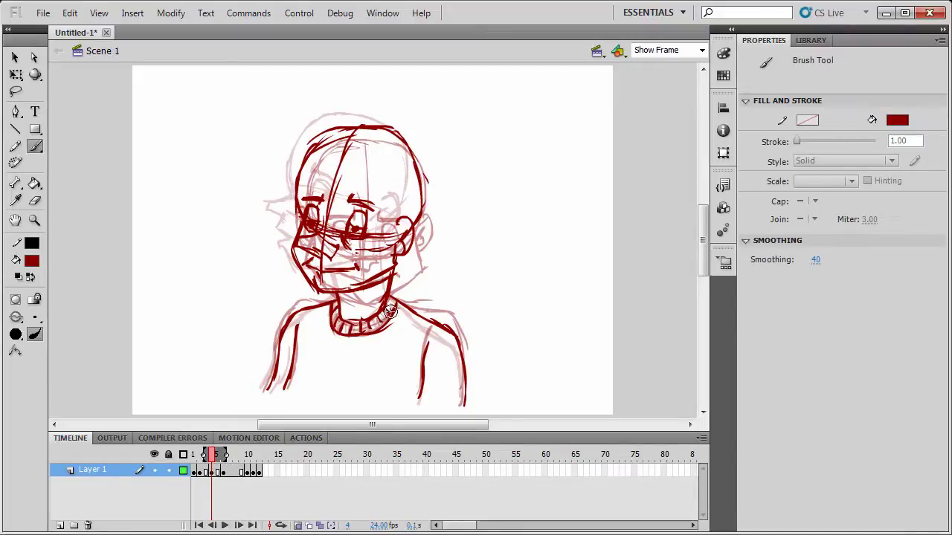
Insert a blank keyframe at frame 8 and draw the head circle, face contour and jaw between the onion-skinned poses.
click(230, 472)
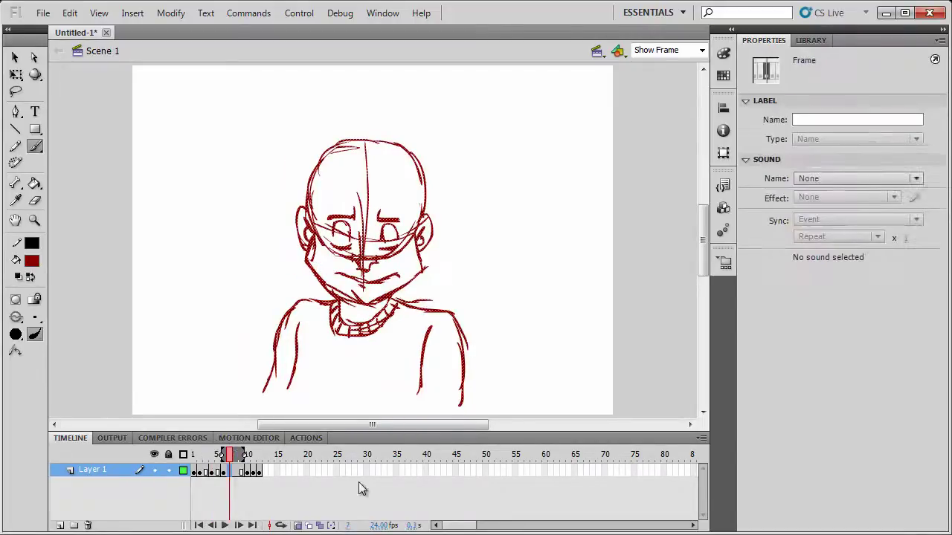
click(235, 473)
key(F7)
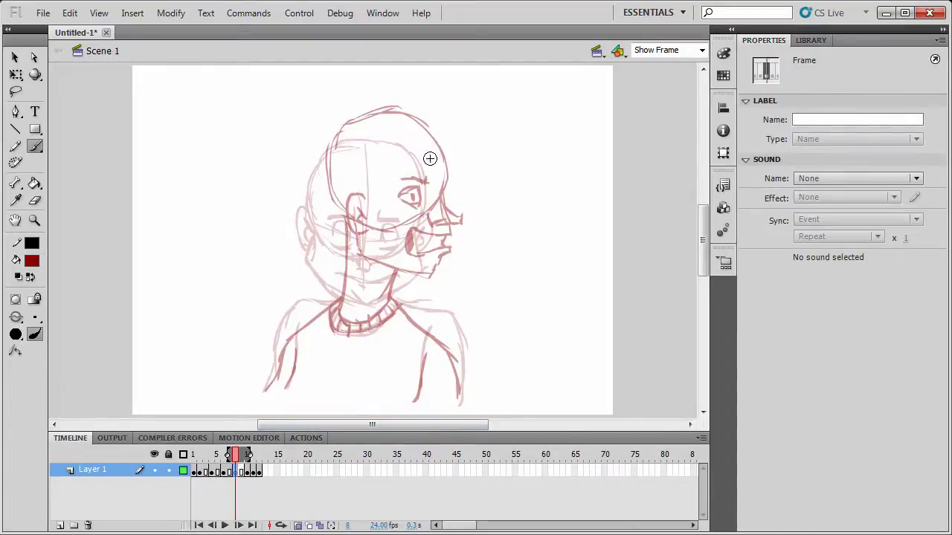
mouse_move(394, 127)
mouse_down()
mouse_move(377, 131)
mouse_move(329, 198)
mouse_move(335, 222)
mouse_move(409, 239)
mouse_move(424, 161)
mouse_move(357, 132)
mouse_move(391, 130)
mouse_move(432, 176)
mouse_up()
mouse_move(412, 139)
mouse_down()
mouse_move(433, 184)
mouse_move(438, 248)
mouse_move(409, 301)
mouse_up()
drag(339, 244, 347, 272)
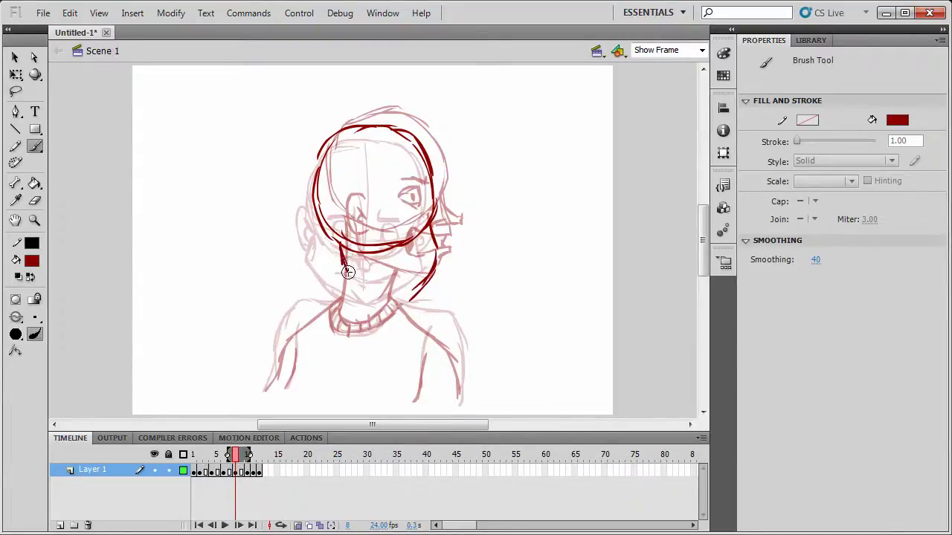
mouse_move(392, 296)
mouse_down()
mouse_move(419, 297)
mouse_move(436, 259)
mouse_up()
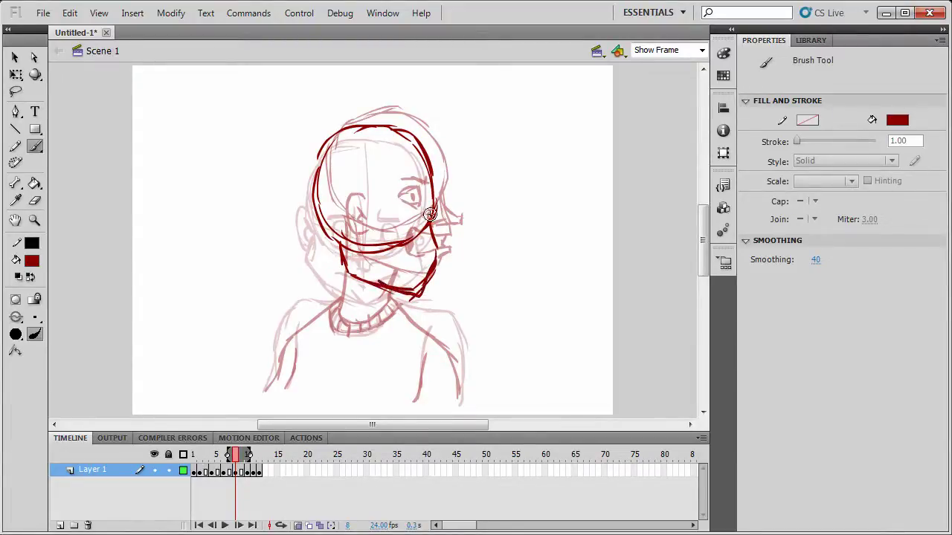
Draw the curved vertical centre line, the eye line and the ear on the frame 8 head, erasing the overlapping construction lines.
drag(366, 128, 408, 211)
drag(390, 153, 417, 275)
drag(407, 204, 420, 283)
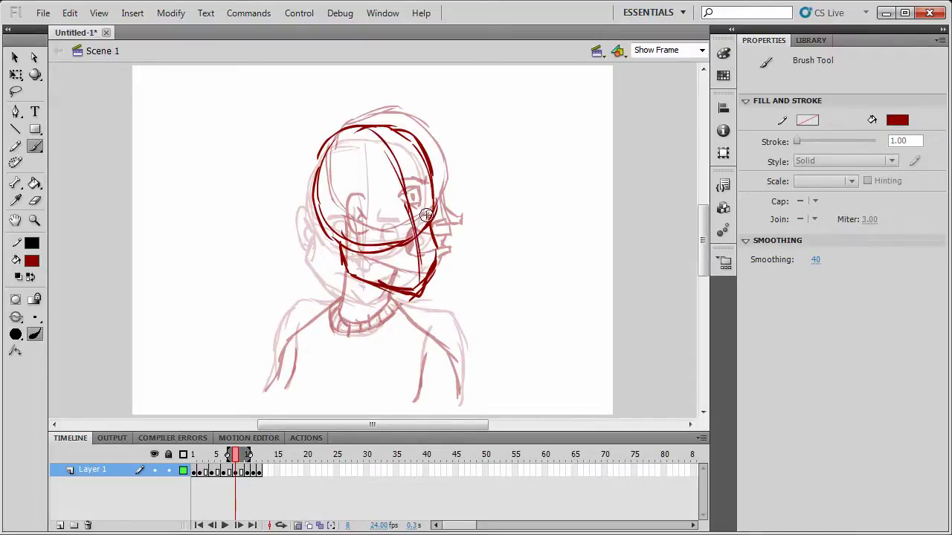
drag(433, 214, 353, 242)
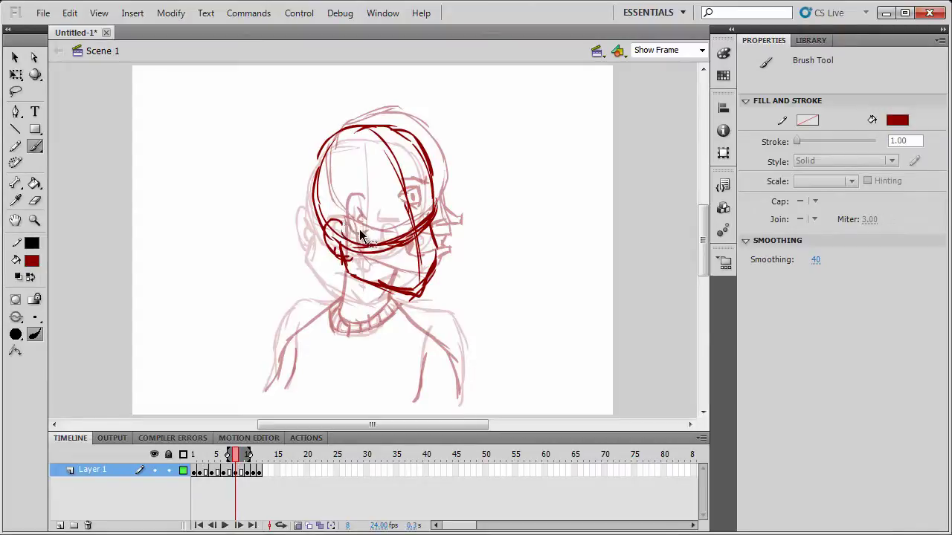
key(ctrl+z)
key(ctrl+z)
mouse_move(345, 227)
mouse_down()
mouse_move(340, 258)
mouse_move(359, 252)
mouse_move(346, 238)
mouse_move(420, 218)
mouse_up()
key(e)
key(b)
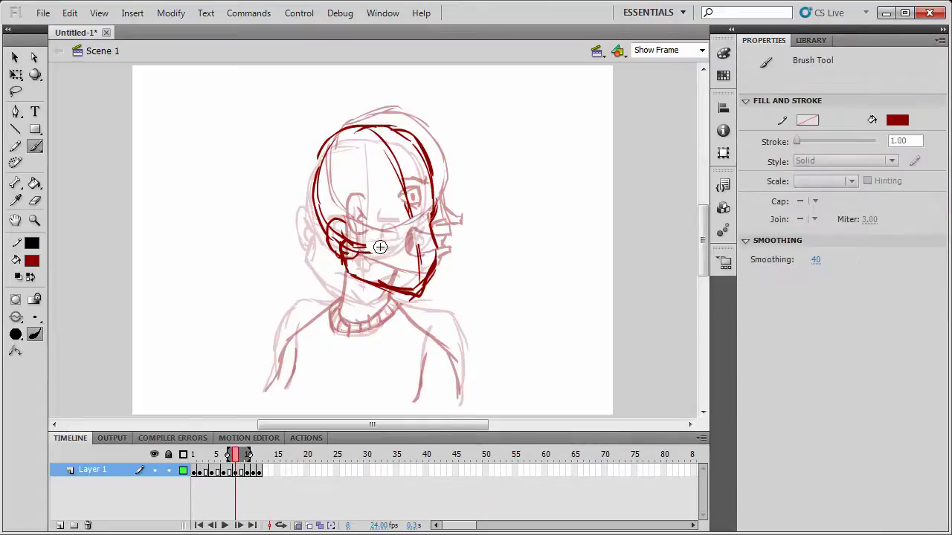
drag(430, 218, 434, 205)
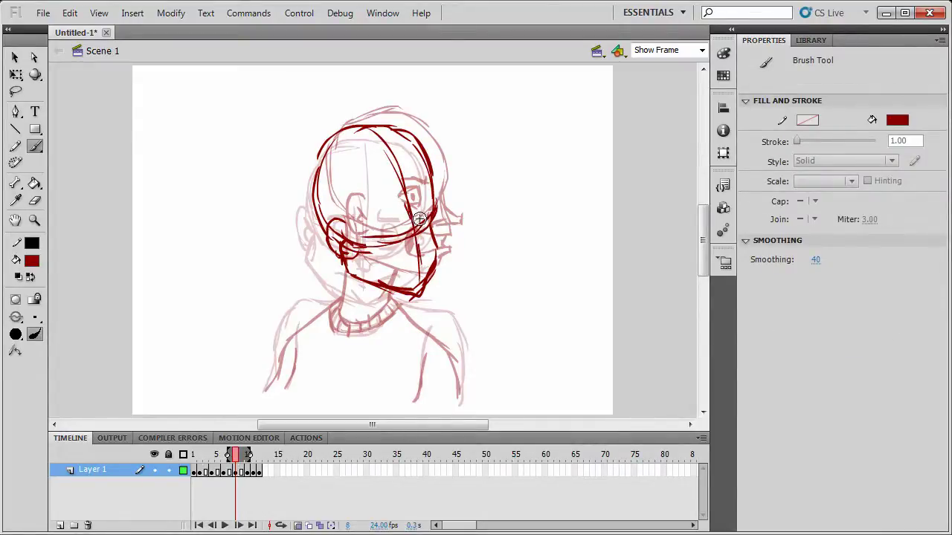
Draw the nose, both eyes with pupils, the eyebrows and the open mouth on the frame 8 face.
mouse_move(422, 226)
mouse_down()
mouse_move(442, 239)
mouse_move(413, 251)
mouse_up()
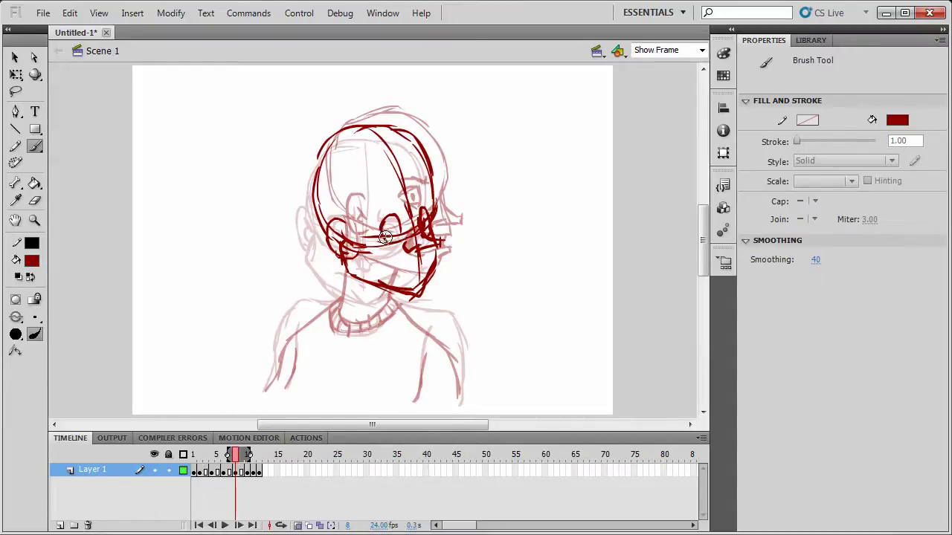
drag(384, 238, 388, 242)
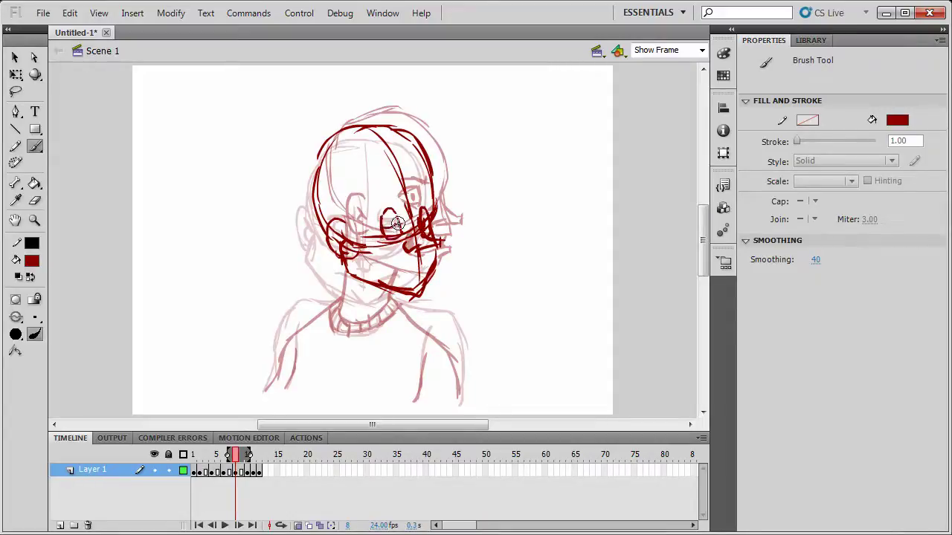
drag(382, 218, 398, 218)
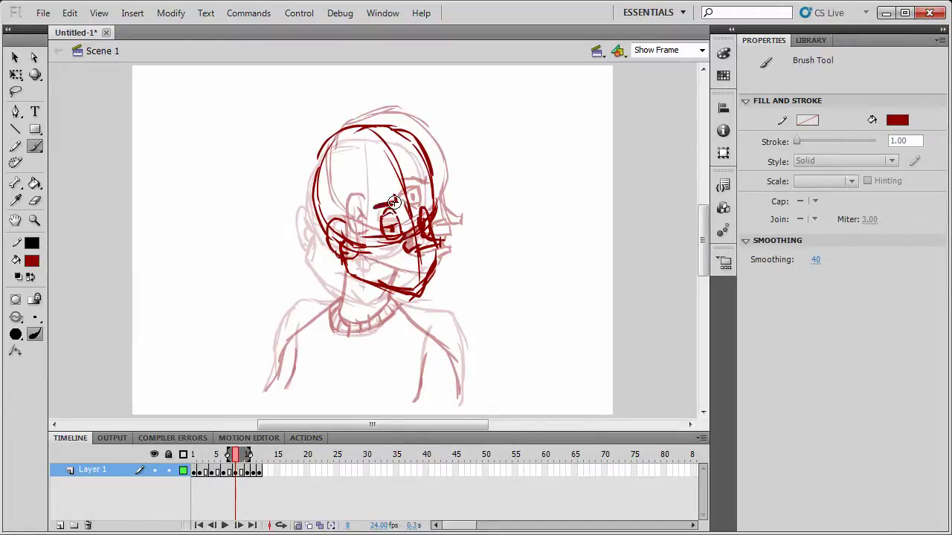
drag(418, 202, 429, 202)
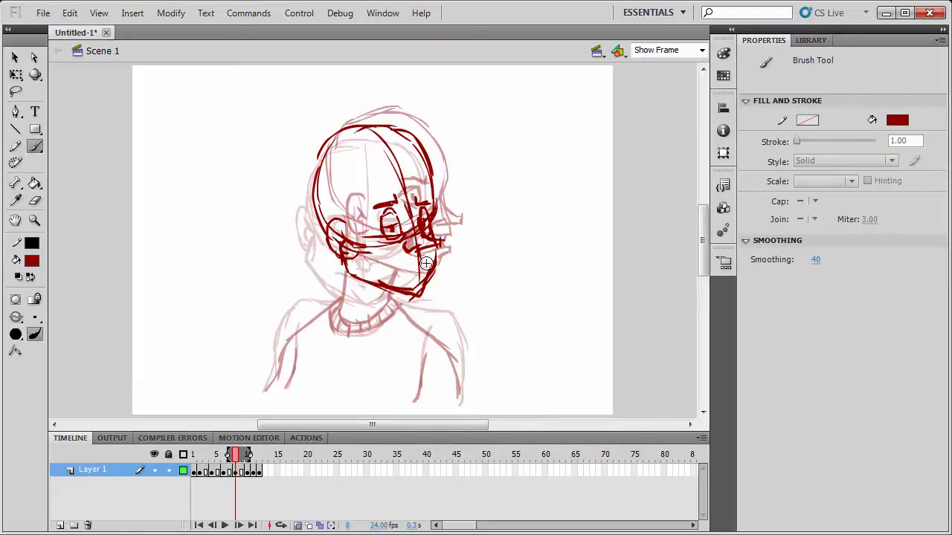
drag(424, 255, 420, 265)
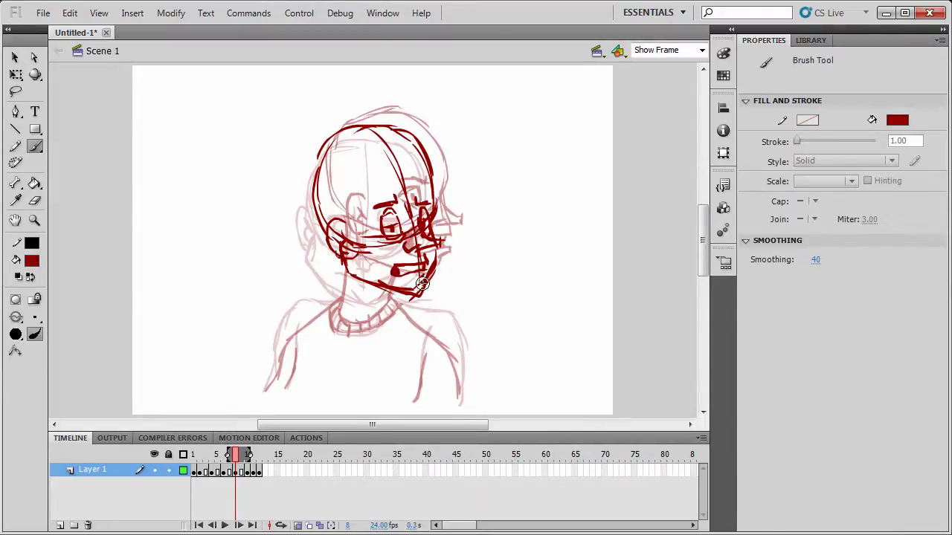
Draw the neck, both shoulders and the sleeve lines of the frame 8 figure over the onion-skinned bodies.
mouse_move(344, 273)
mouse_down()
mouse_move(339, 312)
mouse_move(352, 318)
mouse_move(390, 295)
mouse_move(377, 315)
mouse_move(350, 322)
mouse_move(330, 309)
mouse_move(298, 320)
mouse_move(274, 368)
mouse_move(265, 390)
mouse_up()
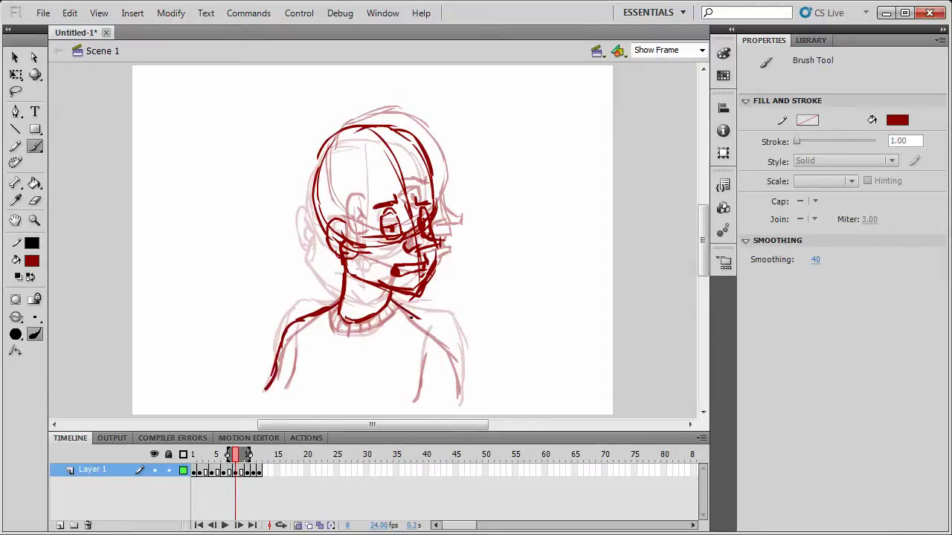
mouse_move(411, 317)
mouse_down()
mouse_move(457, 342)
mouse_move(459, 386)
mouse_up()
drag(456, 352, 458, 401)
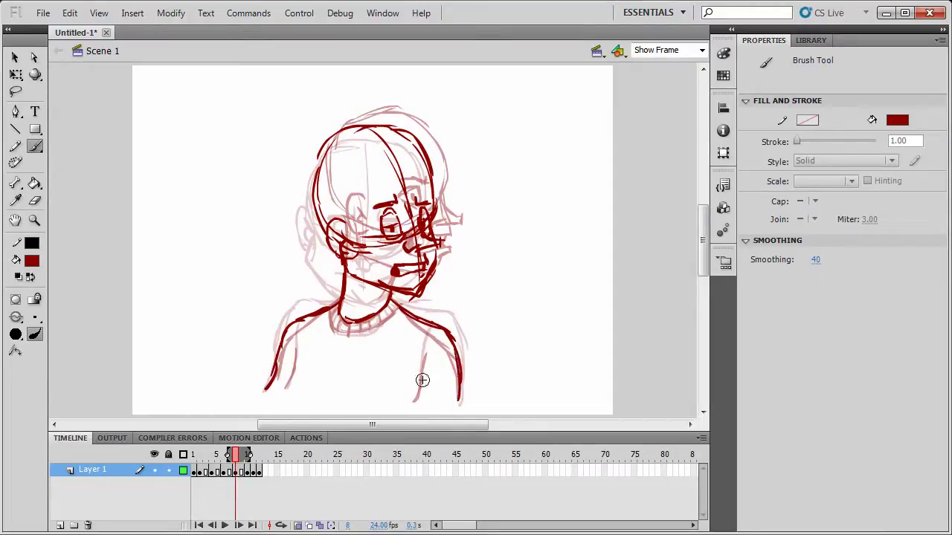
drag(427, 347, 413, 401)
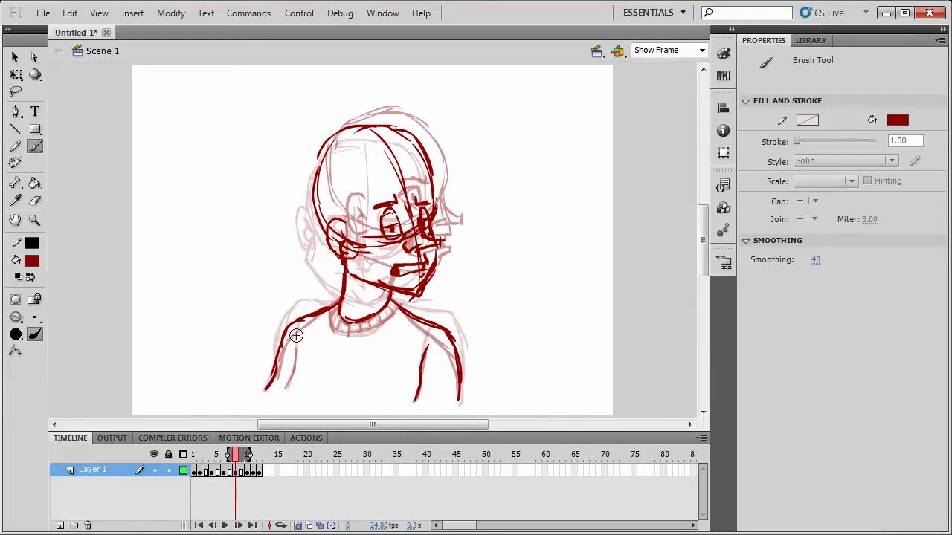
drag(296, 336, 285, 388)
Draw the shirt collar's lower edge and its ribbing lines on frame 8.
mouse_move(335, 323)
mouse_down()
mouse_move(350, 334)
mouse_move(376, 328)
mouse_move(400, 308)
mouse_up()
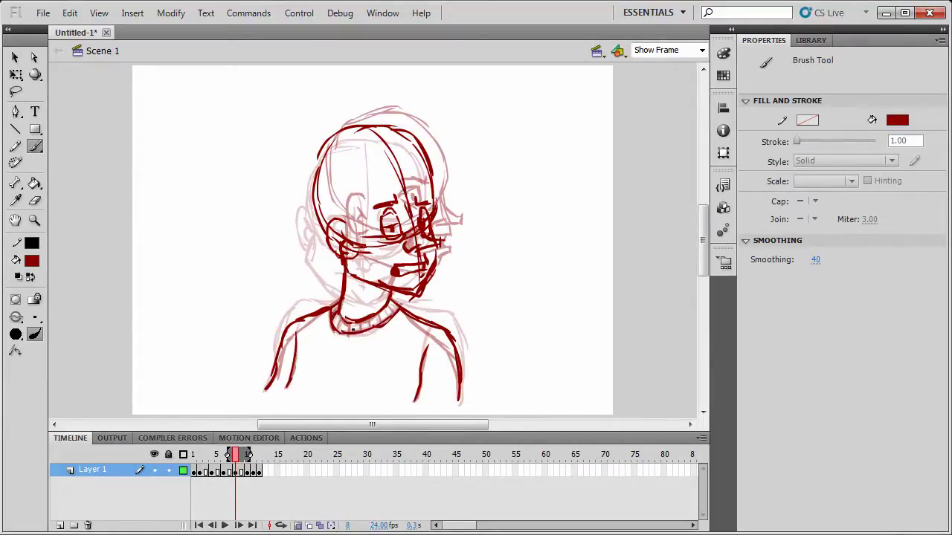
drag(339, 318, 337, 328)
drag(345, 321, 348, 332)
drag(359, 322, 357, 331)
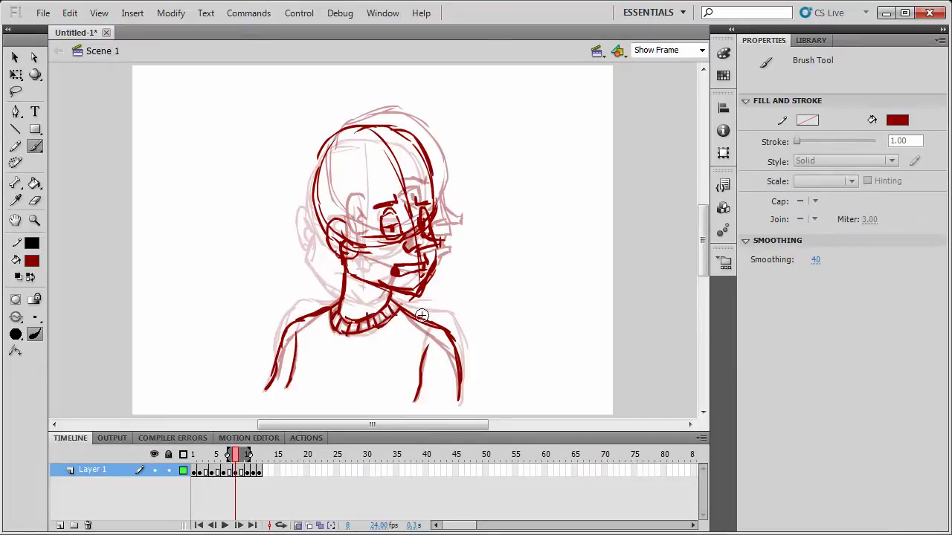
Turn off onion skinning and step through the drawings forward from frame 8, going back to frame 1.
click(297, 525)
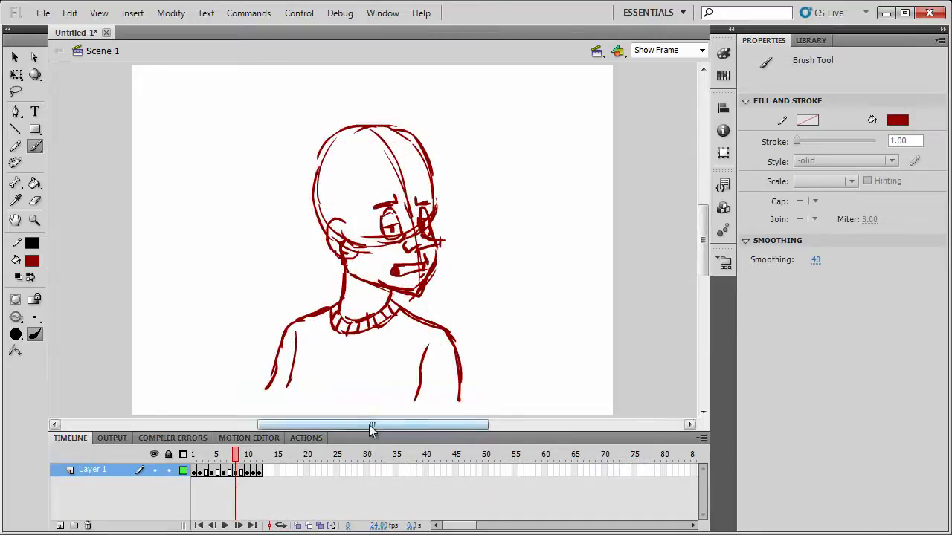
key(period)
key(period)
key(period)
key(period)
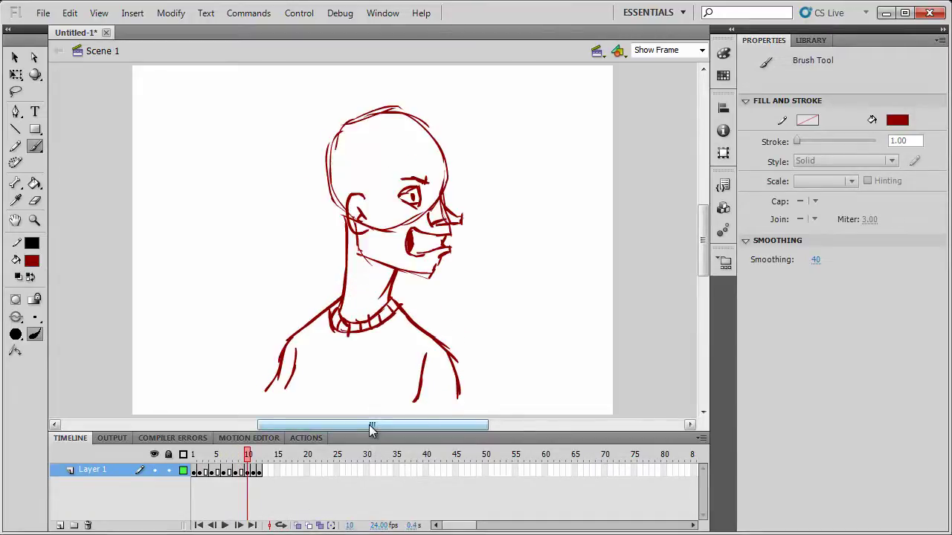
key(comma)
key(comma)
key(comma)
key(comma)
key(comma)
key(comma)
key(comma)
key(comma)
key(comma)
key(comma)
key(comma)
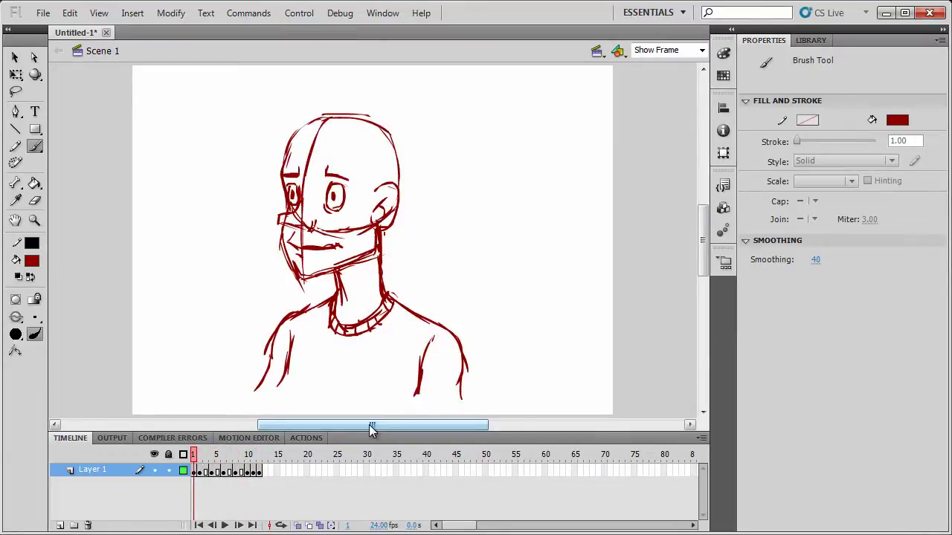
Play the head turn on the timeline, preview it as a test movie and close the preview.
key(Return)
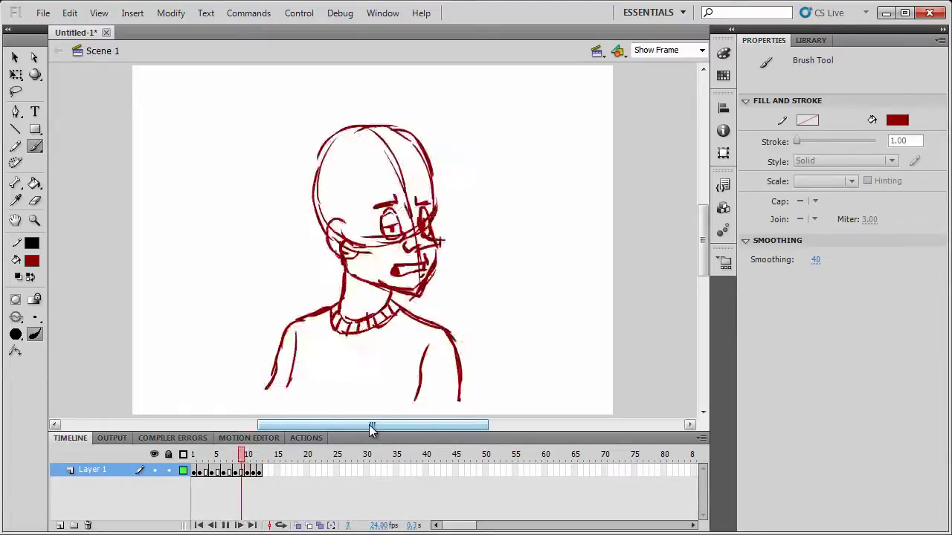
key(ctrl+Return)
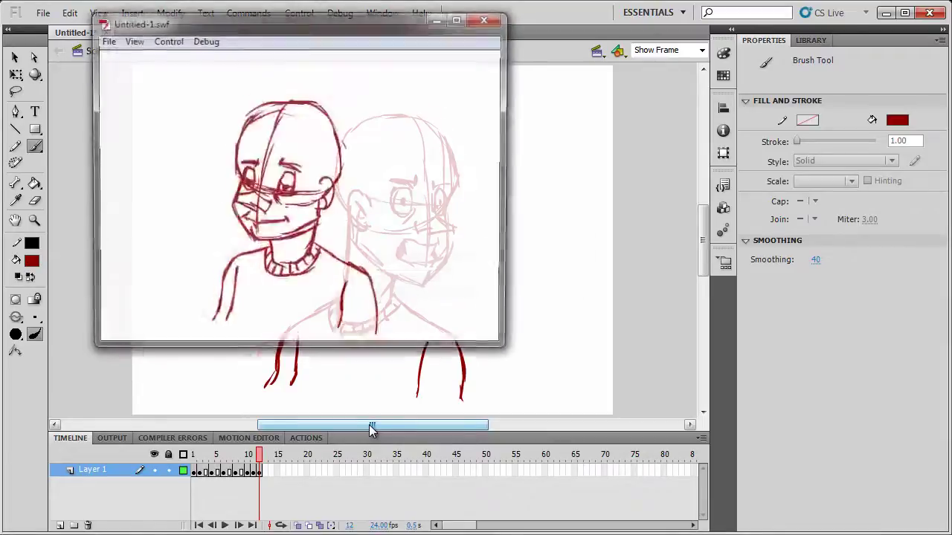
click(488, 19)
Extend the hold of the first drawing on frame 1 by nine frames.
click(194, 475)
click(194, 473)
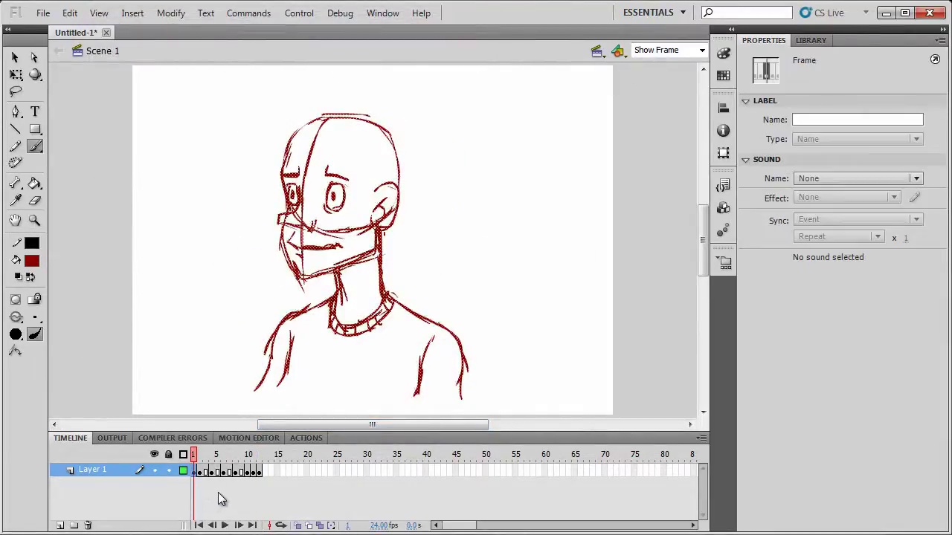
key(F5)
key(F5)
key(F5)
key(F5)
key(F5)
key(F5)
key(F5)
key(F5)
key(F5)
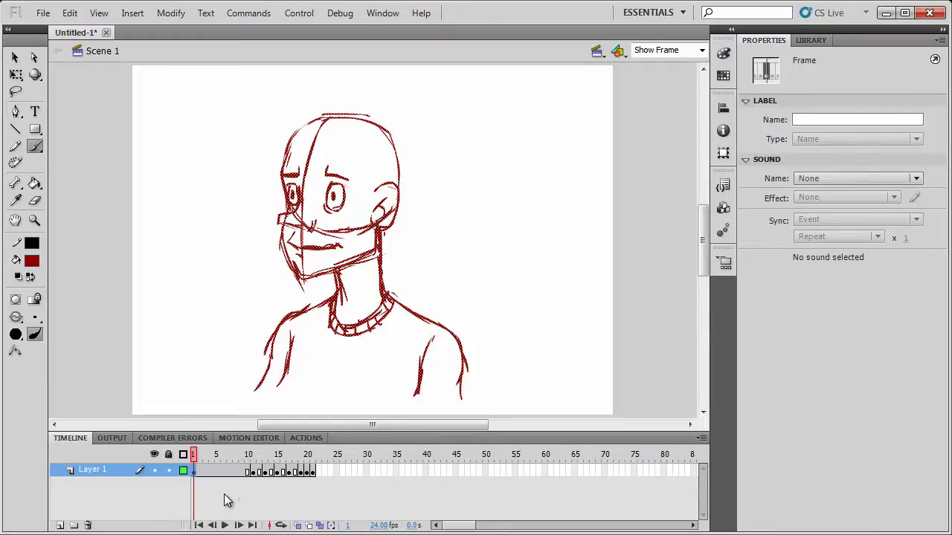
Extend the hold of the final drawing at frame 21 through frame 30.
click(313, 473)
key(F5)
key(F5)
key(F5)
key(F5)
key(F5)
key(F5)
key(F5)
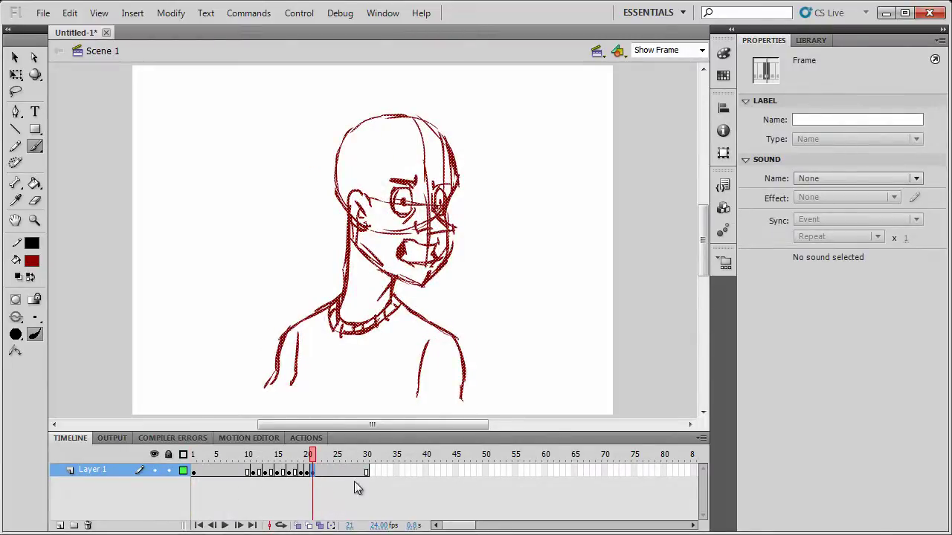
Test the movie with the longer holds in an enlarged preview window and close it.
key(ctrl+Return)
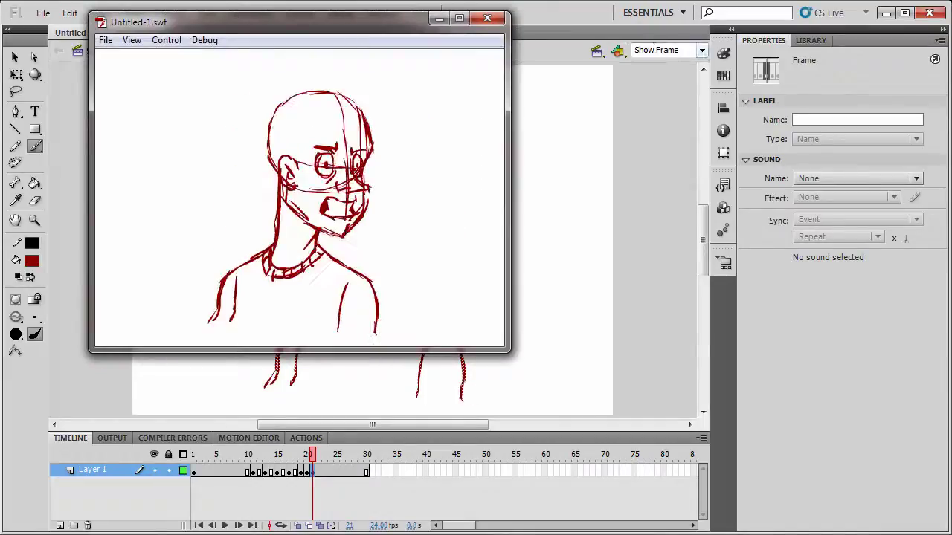
drag(401, 25, 380, 1)
double_click(853, 11)
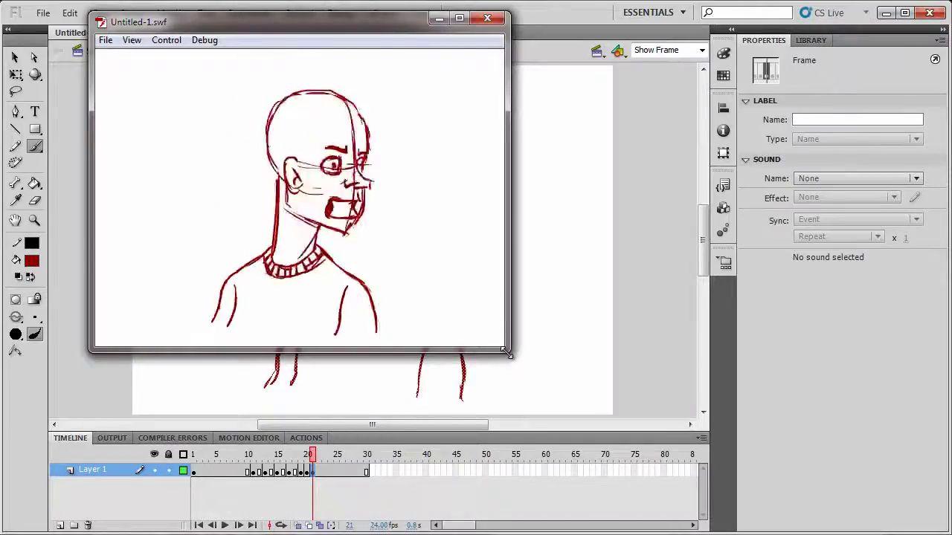
drag(504, 348, 734, 531)
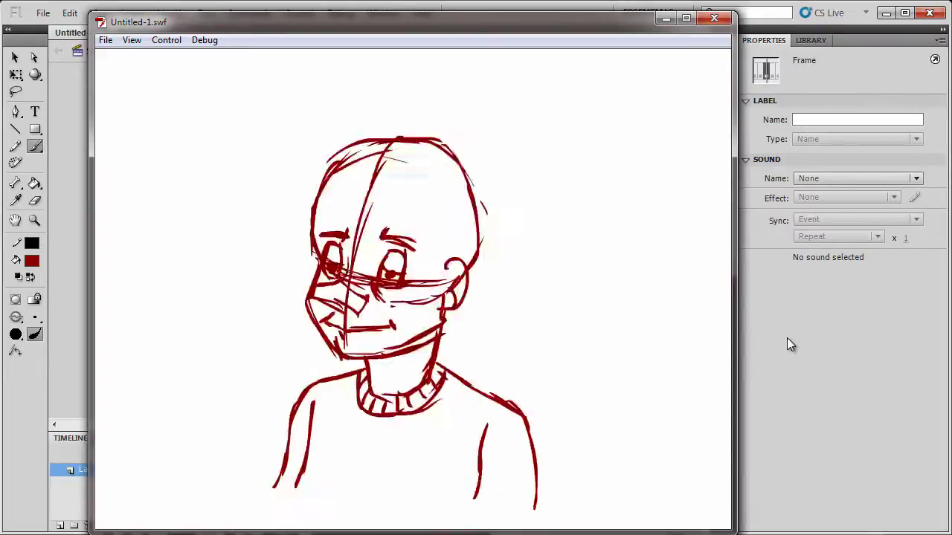
click(716, 22)
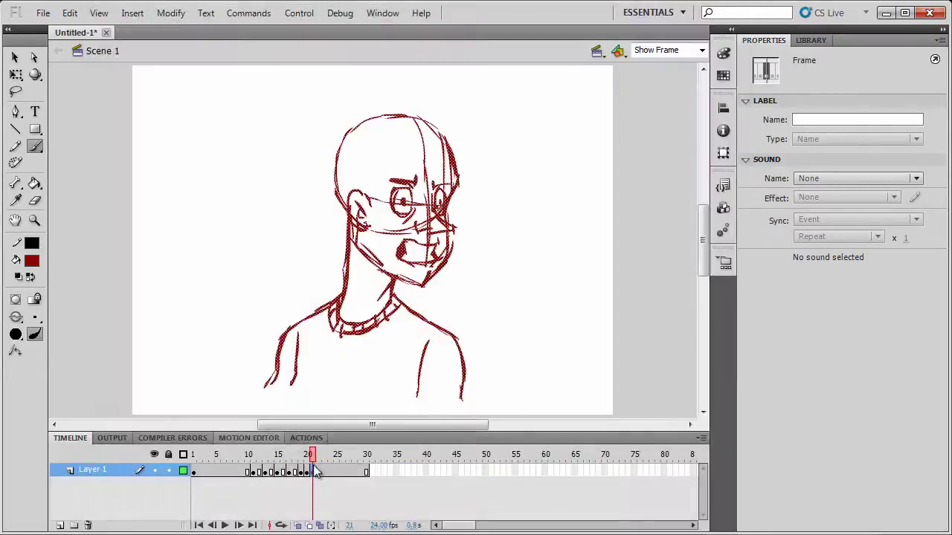
Examine the drawings held on frames 12, 14, 16 and 18 by switching between them.
drag(310, 456, 264, 459)
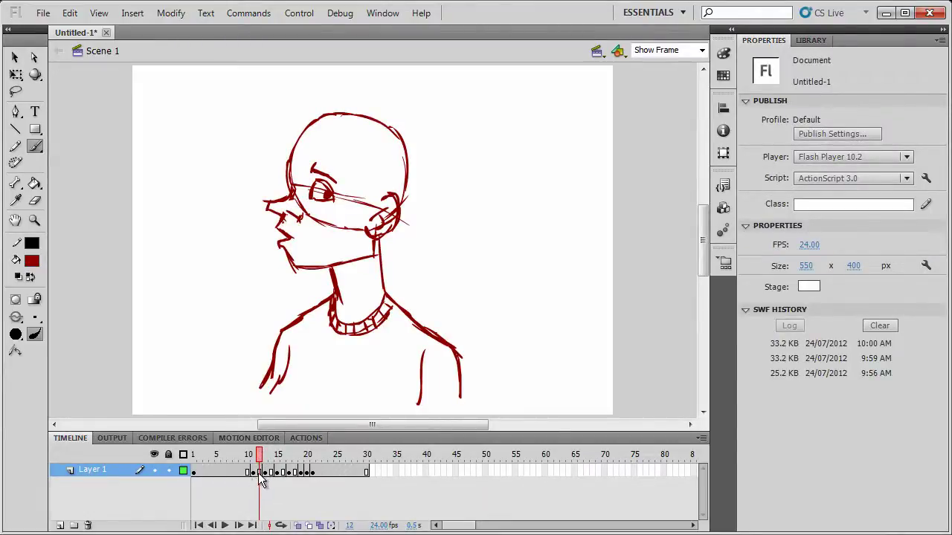
click(258, 473)
click(273, 472)
click(283, 472)
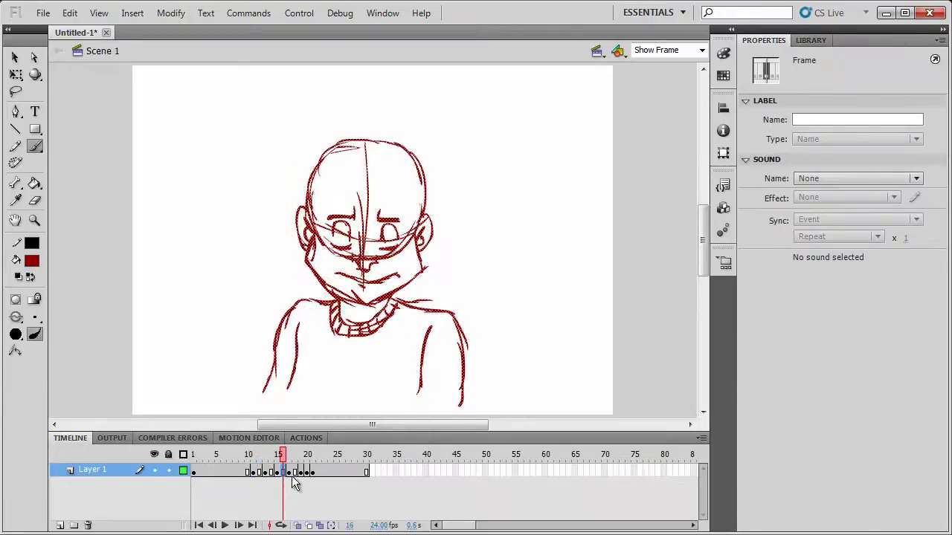
click(293, 474)
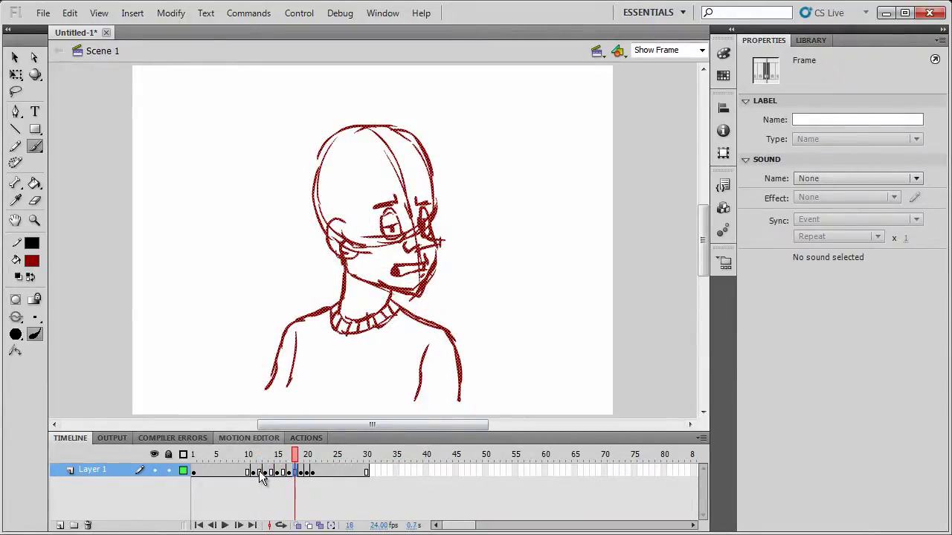
click(259, 472)
click(270, 473)
click(284, 473)
click(295, 474)
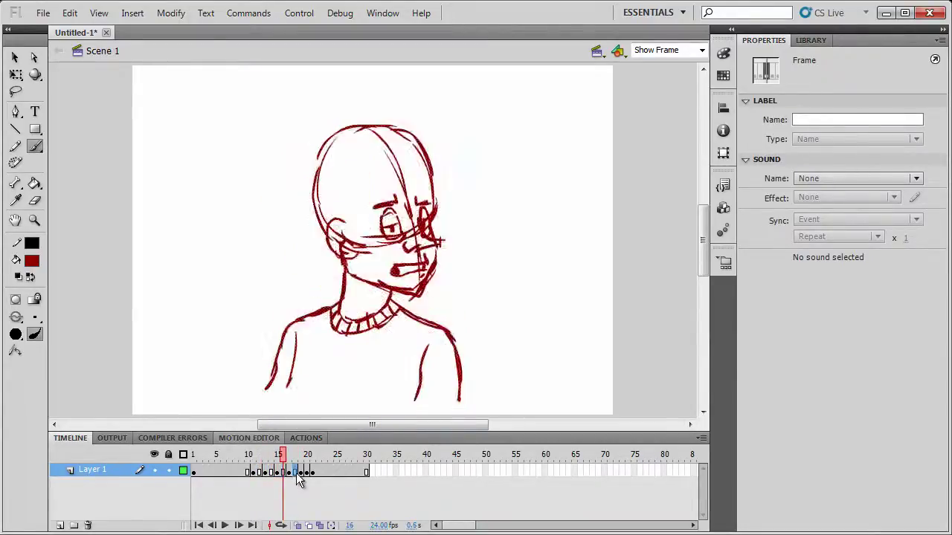
click(296, 474)
click(283, 473)
click(271, 473)
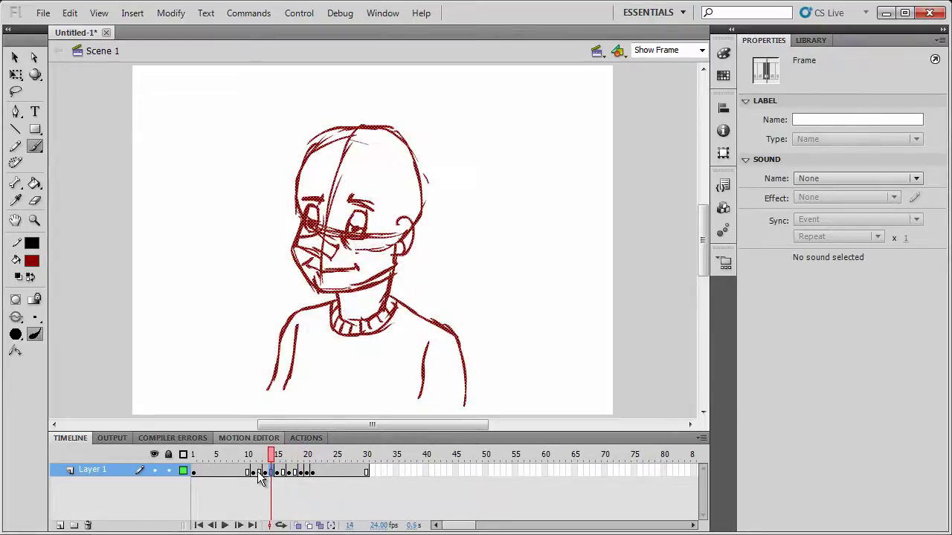
Compare the drawings held on frames 12, 14, 16 and 18, and step back through the animation to frame 1.
click(259, 473)
click(272, 473)
click(284, 473)
click(295, 474)
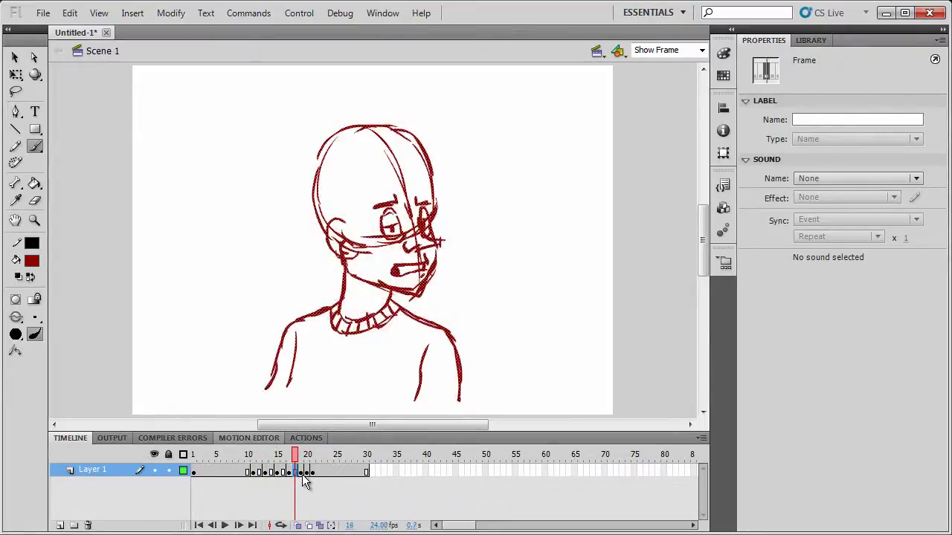
key(comma)
key(comma)
key(comma)
key(comma)
key(comma)
key(comma)
key(comma)
key(comma)
key(comma)
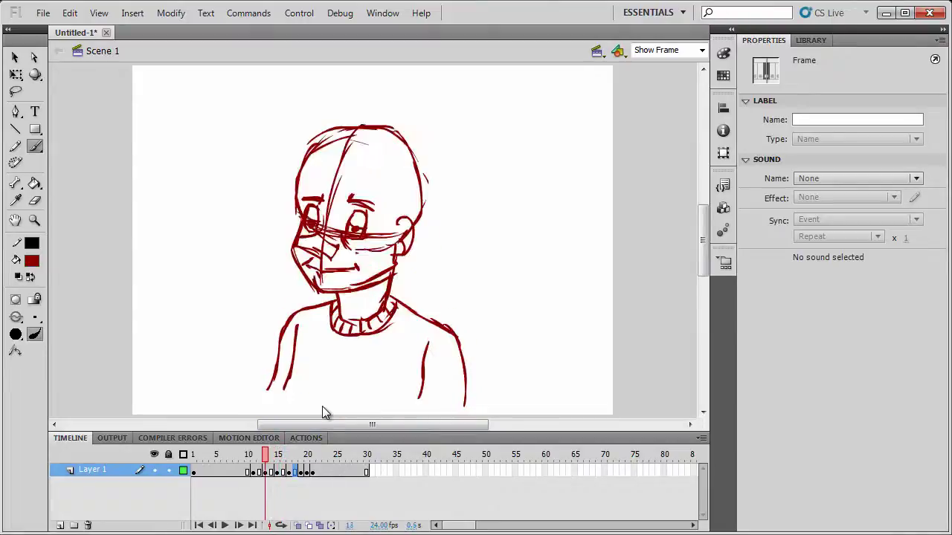
key(comma)
key(comma)
key(comma)
key(comma)
key(comma)
key(comma)
key(comma)
key(comma)
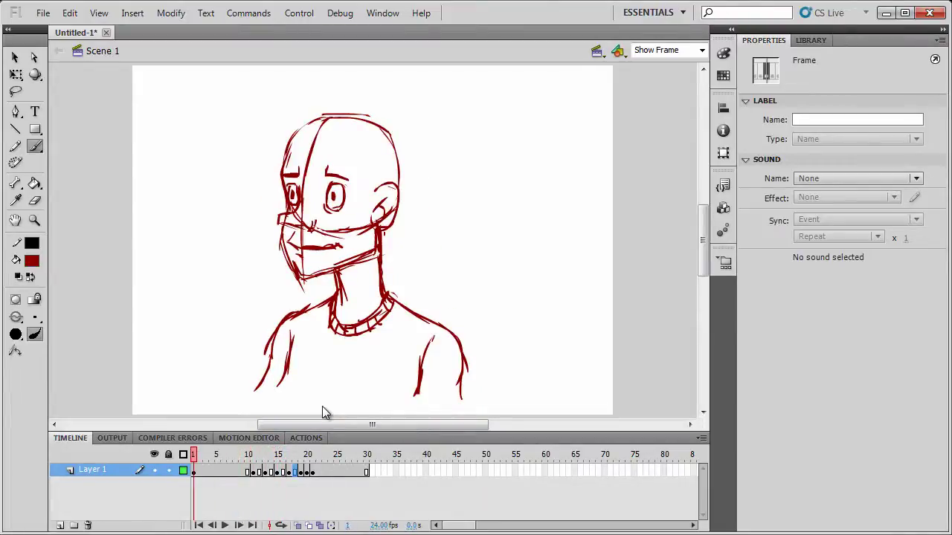
Examine the whole head turn one frame at a time, forward to the final held drawing and back to frame 1.
key(period)
key(period)
key(period)
key(period)
key(period)
key(period)
key(period)
key(period)
key(period)
key(period)
key(period)
key(period)
key(period)
key(period)
key(period)
key(period)
key(period)
key(period)
key(period)
key(period)
key(period)
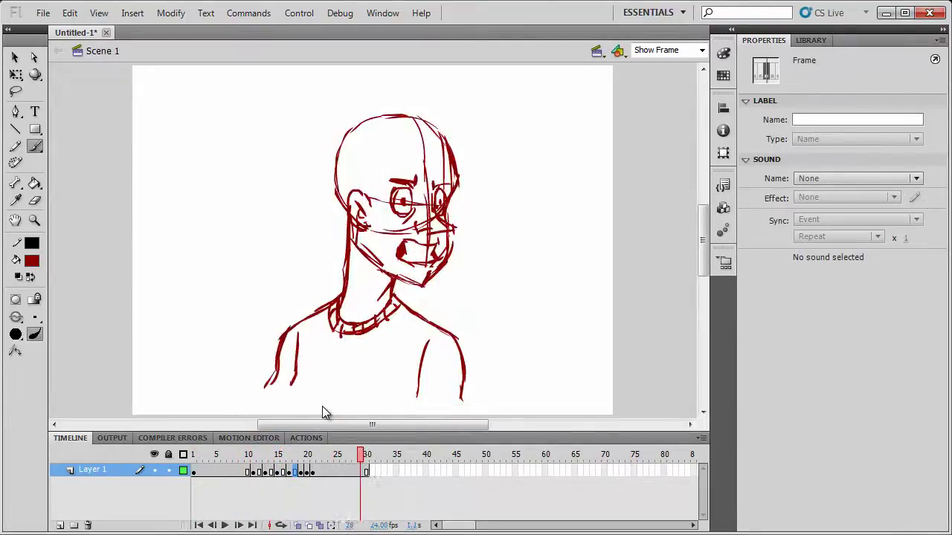
key(comma)
key(comma)
key(comma)
key(comma)
key(comma)
key(comma)
key(comma)
key(comma)
key(comma)
key(comma)
key(comma)
key(comma)
key(comma)
key(comma)
key(comma)
key(comma)
key(comma)
key(comma)
key(comma)
key(comma)
key(comma)
key(comma)
key(comma)
key(comma)
key(comma)
key(comma)
key(comma)
key(comma)
key(comma)
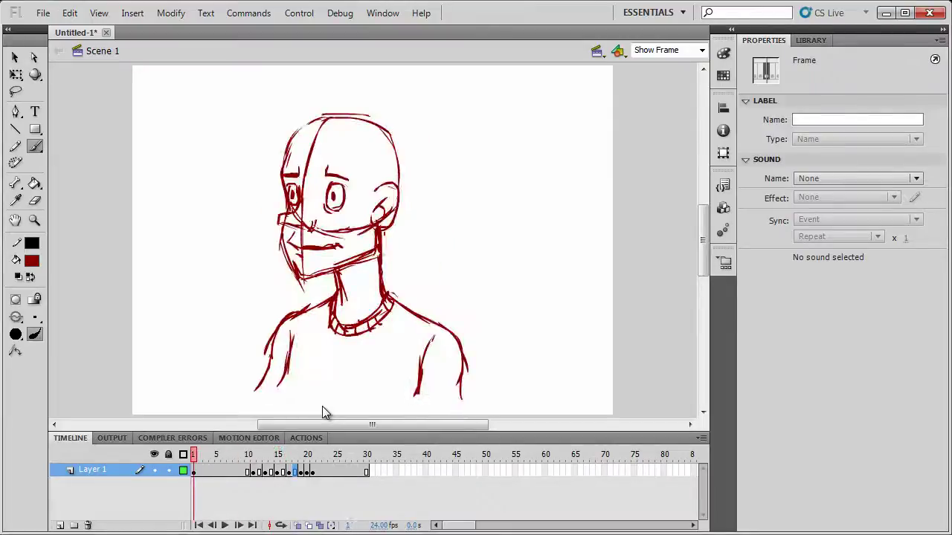
Deselect the drawing and play the head turn on the timeline from frame 1 to frame 30.
click(345, 492)
key(Return)
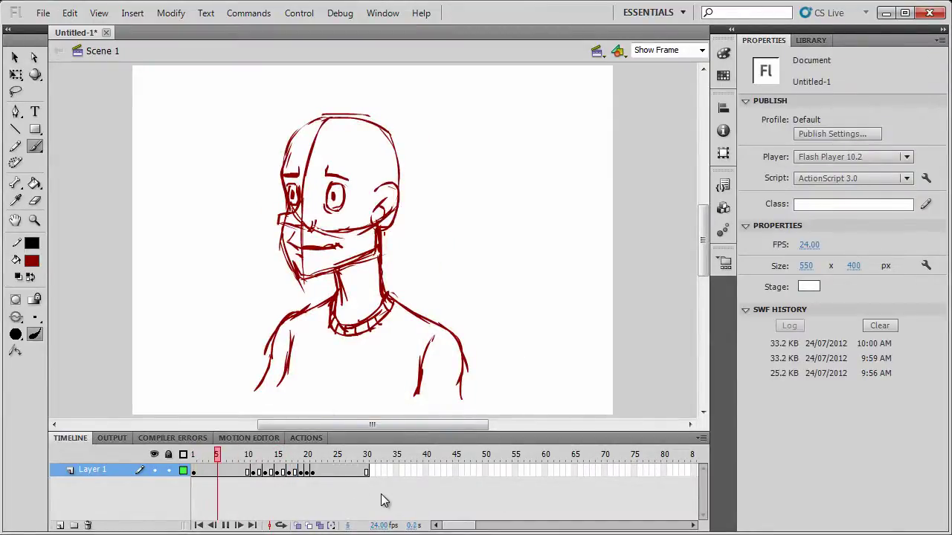
key(Return)
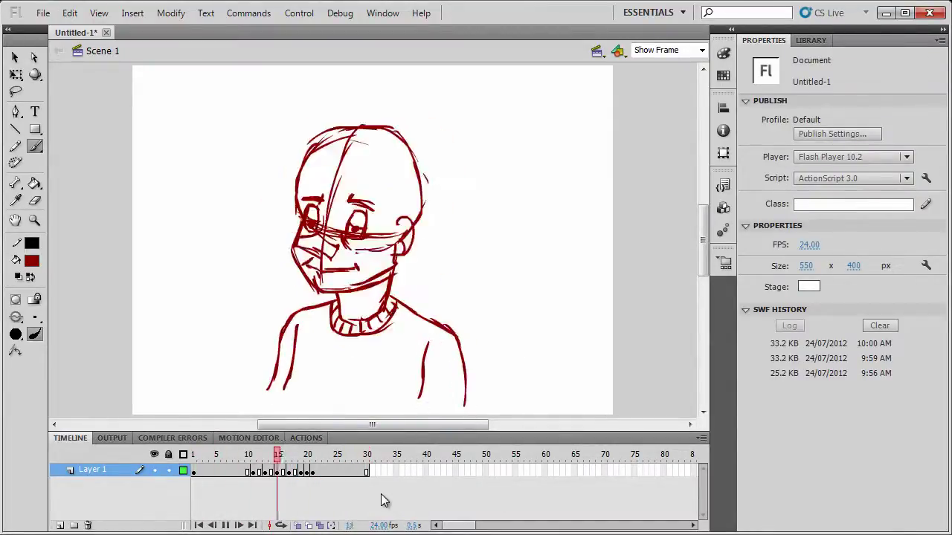
key(Return)
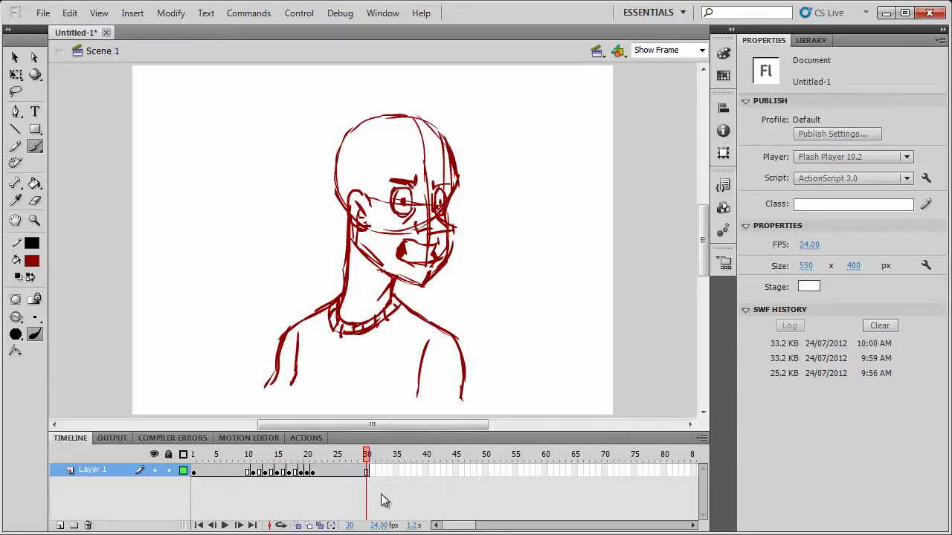
Play the head turn with the stage reduced to 29%, and return the stage to 117%.
key(ctrl+minus)
key(ctrl+minus)
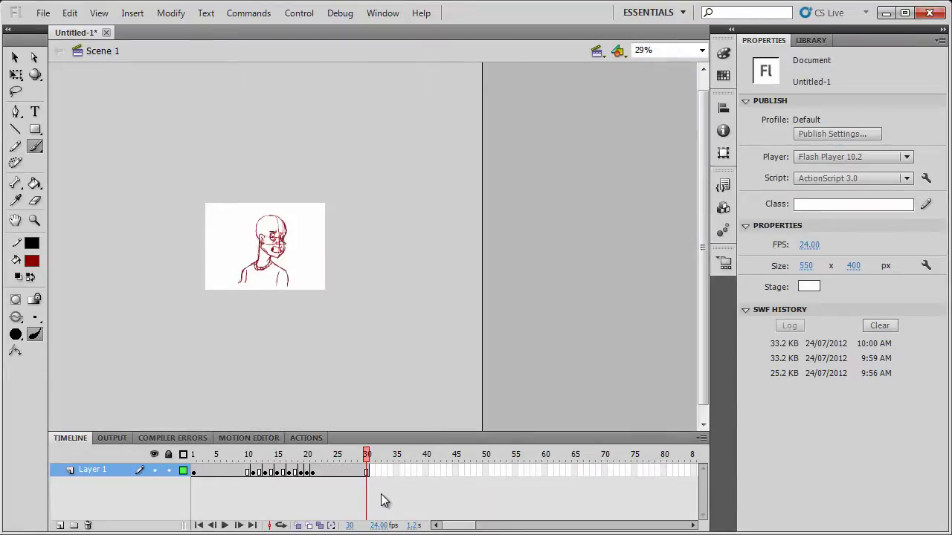
key(Return)
key(Return)
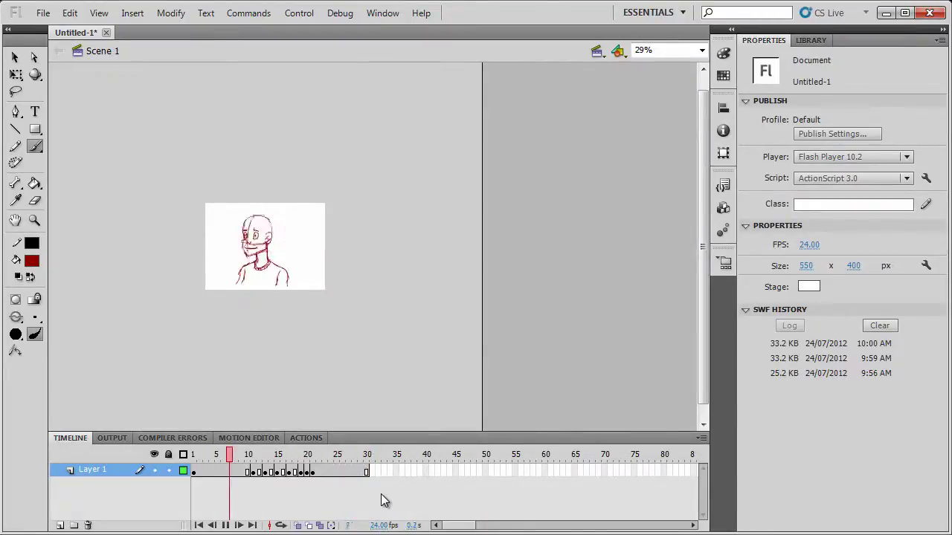
key(Return)
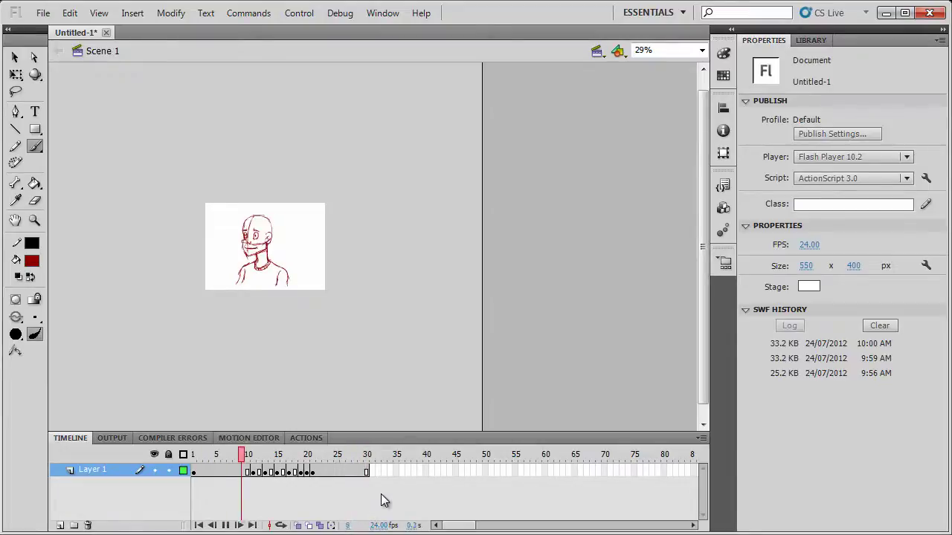
key(ctrl+equal)
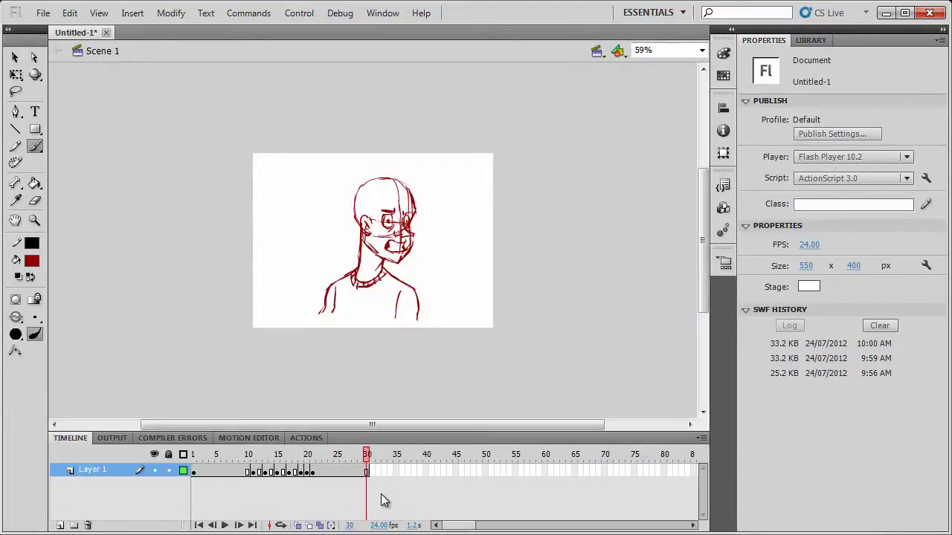
key(ctrl+equal)
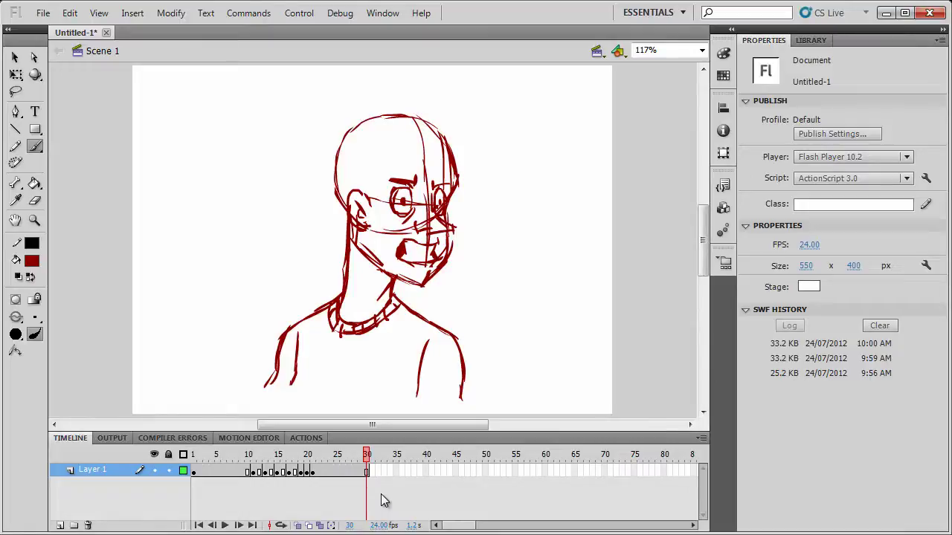
Review the drawings one frame at a time in reverse from frame 30 to frame 1.
key(comma)
key(comma)
key(comma)
key(comma)
key(comma)
key(comma)
key(comma)
key(comma)
key(comma)
key(comma)
key(comma)
key(comma)
key(comma)
key(comma)
key(comma)
key(comma)
key(comma)
key(comma)
key(comma)
key(comma)
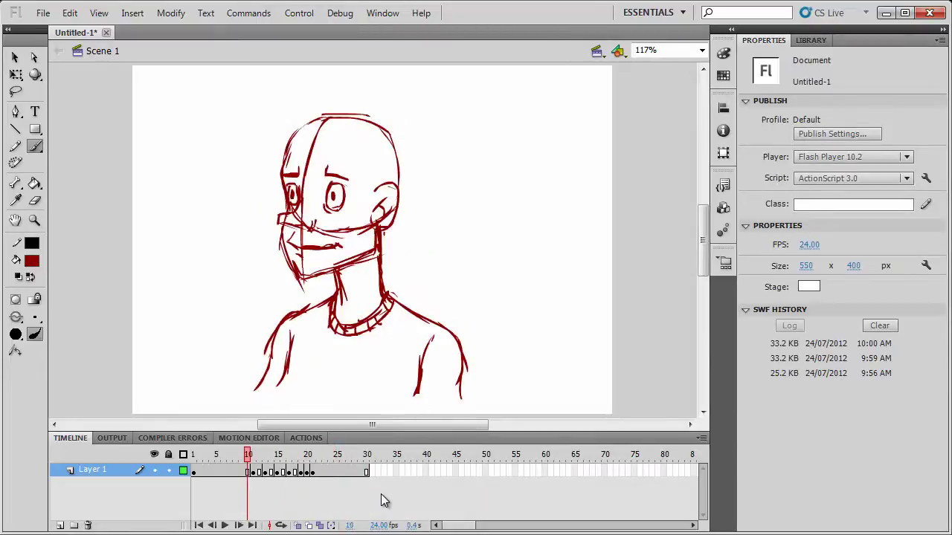
key(comma)
key(comma)
key(comma)
key(comma)
key(comma)
key(comma)
key(comma)
key(comma)
key(comma)
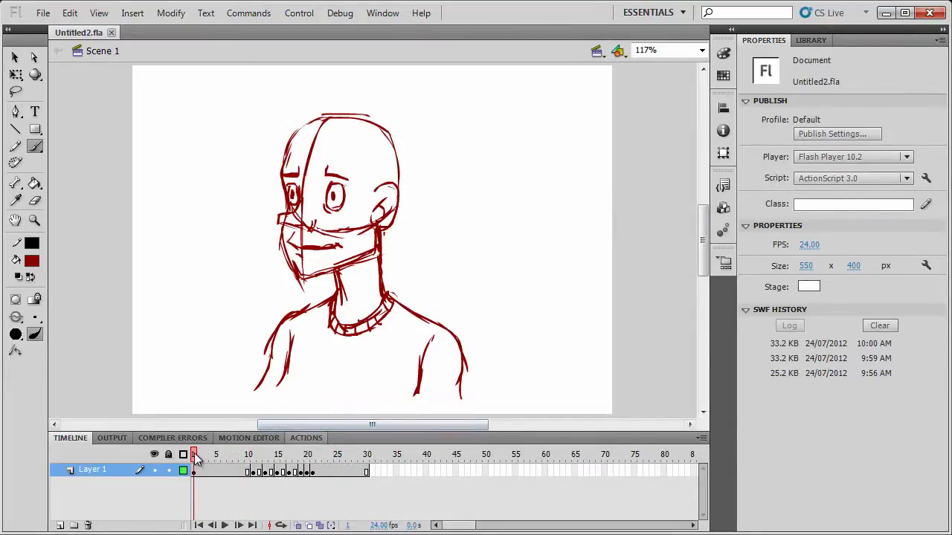
Scrub through the timeline from the first frame and play the full animation several times to judge its timing.
drag(195, 455, 353, 470)
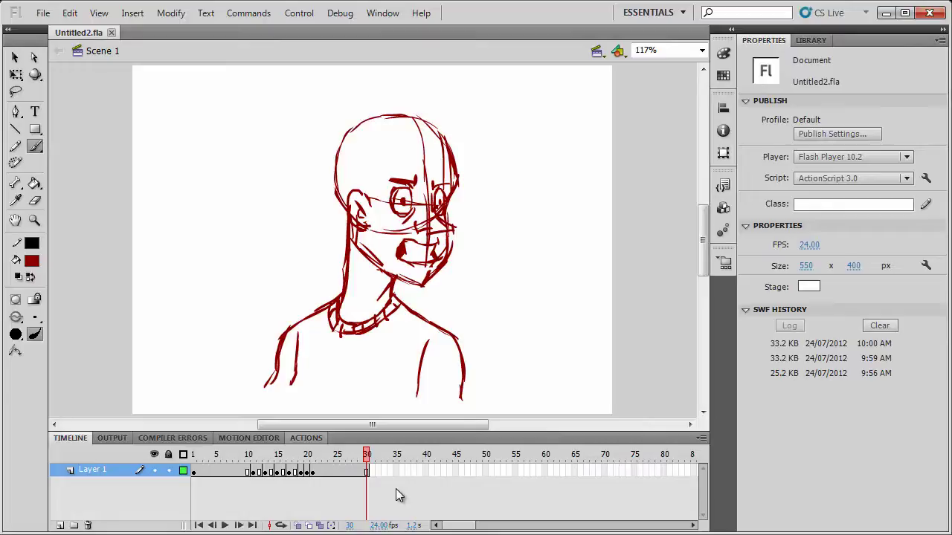
key(Return)
key(Return)
key(Return)
key(Return)
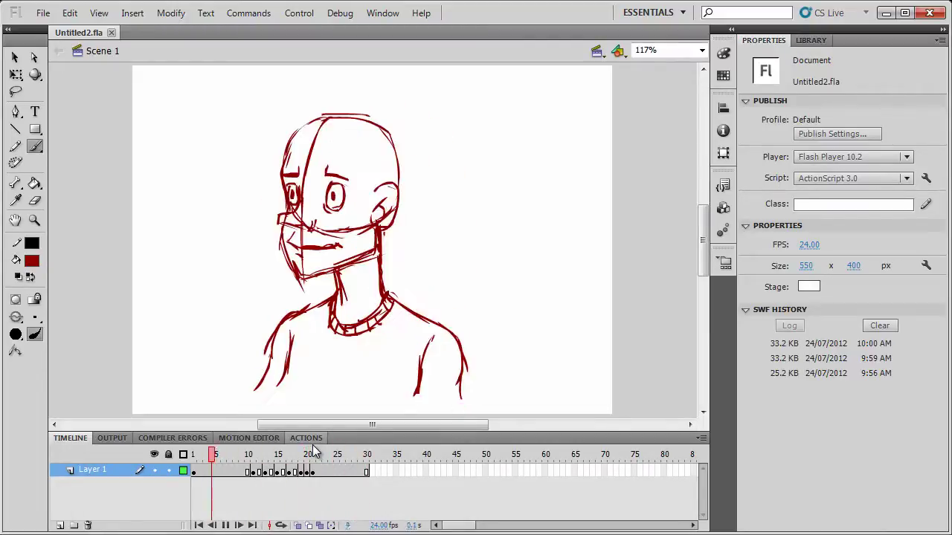
key(Return)
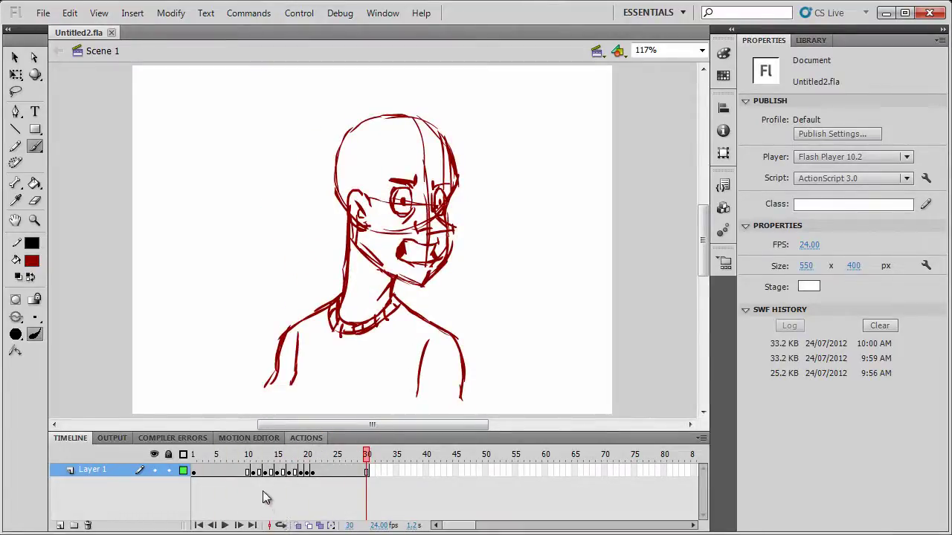
Remove the nine hold frames after the first drawing and the nine hold frames after the final drawing.
drag(245, 472, 200, 476)
right_click(236, 476)
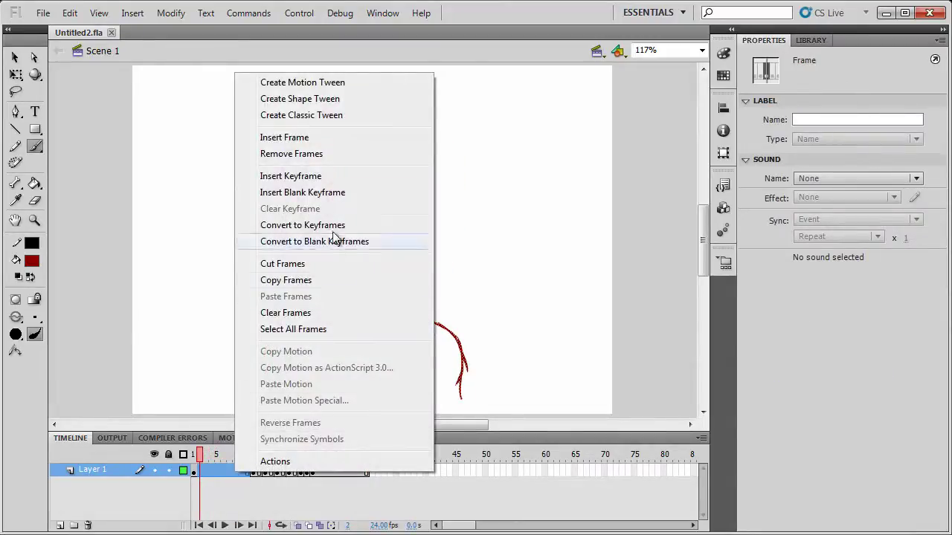
click(330, 154)
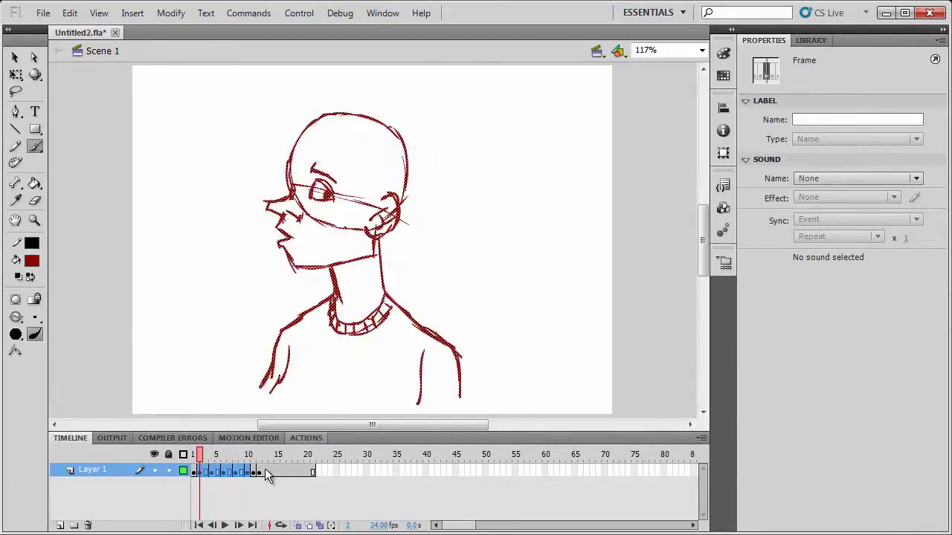
drag(265, 473, 319, 475)
right_click(300, 482)
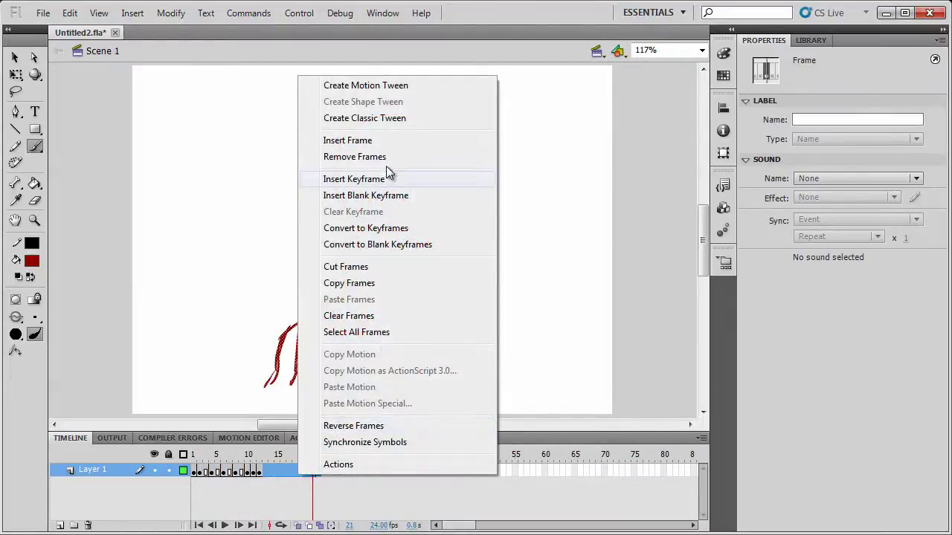
click(375, 156)
Play the shortened head turn from frame 1, check the drawings on frames 7 and 8, and scrub back to the start.
drag(259, 454, 157, 439)
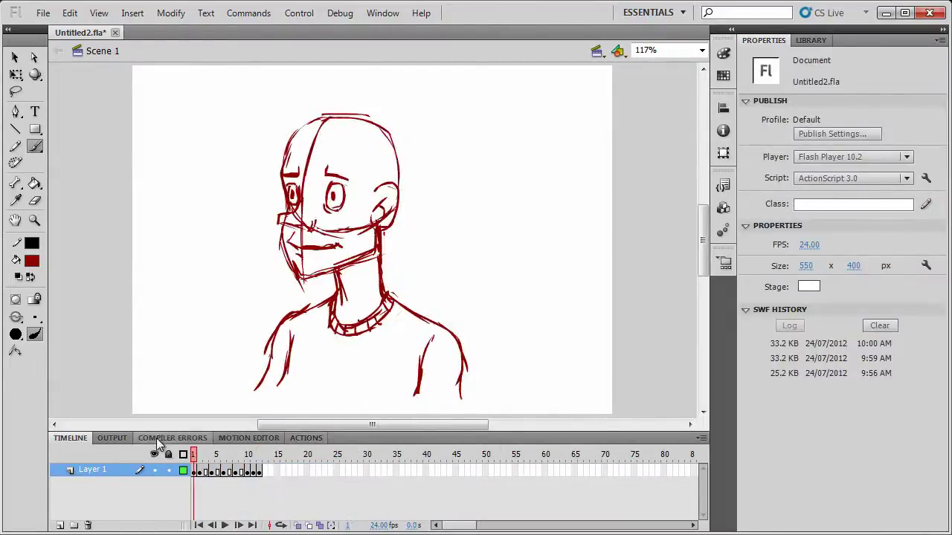
key(Return)
key(Return)
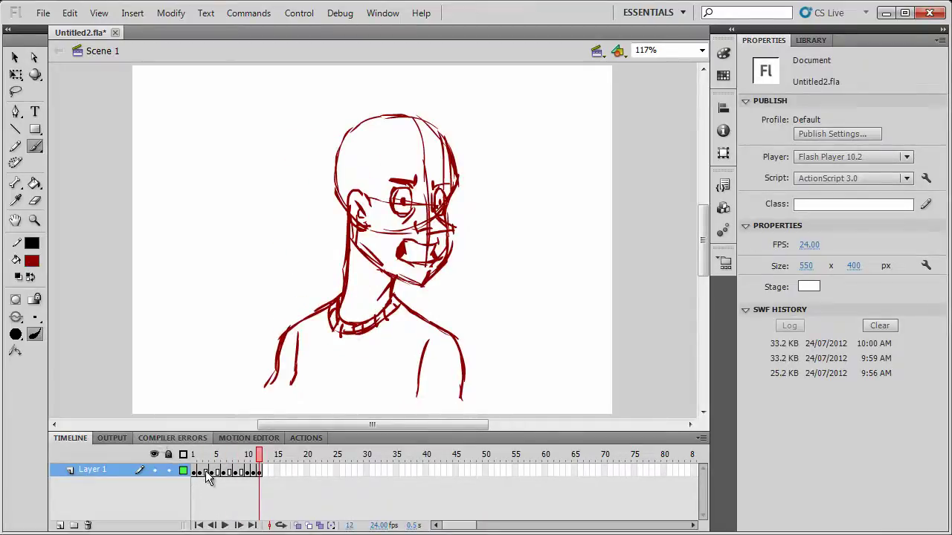
click(229, 473)
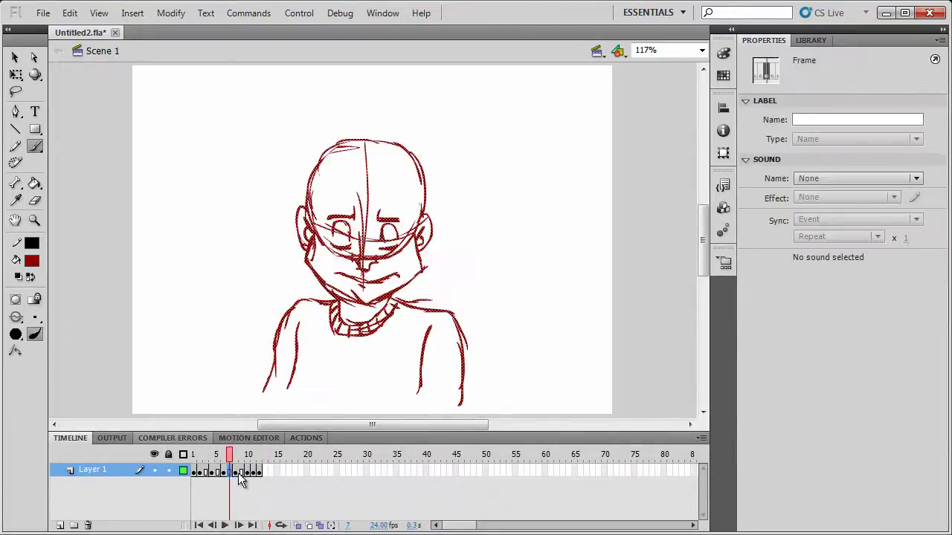
click(237, 473)
drag(236, 457, 170, 455)
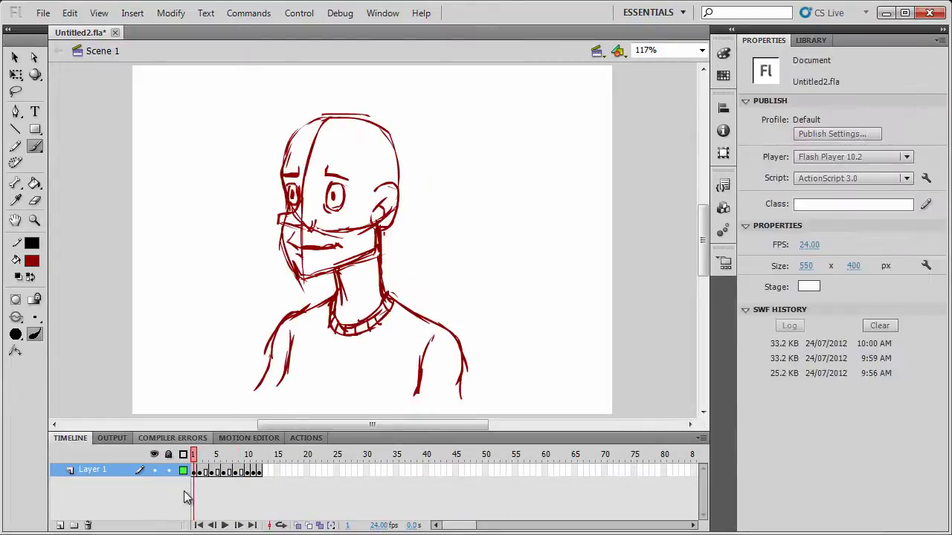
Remove the extra hold frame from each of the four two-frame drawings so that every drawing lasts one frame.
click(205, 473)
right_click(205, 474)
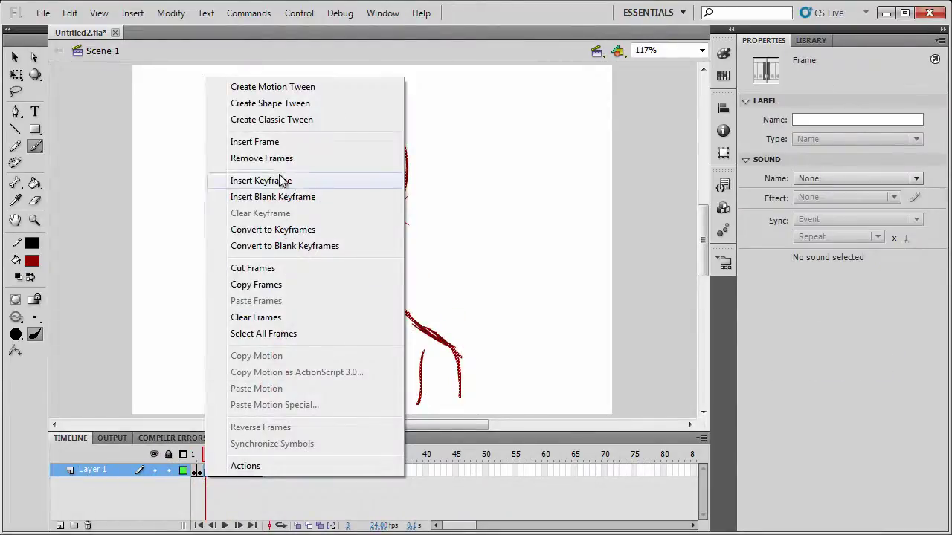
click(262, 158)
click(211, 472)
right_click(211, 471)
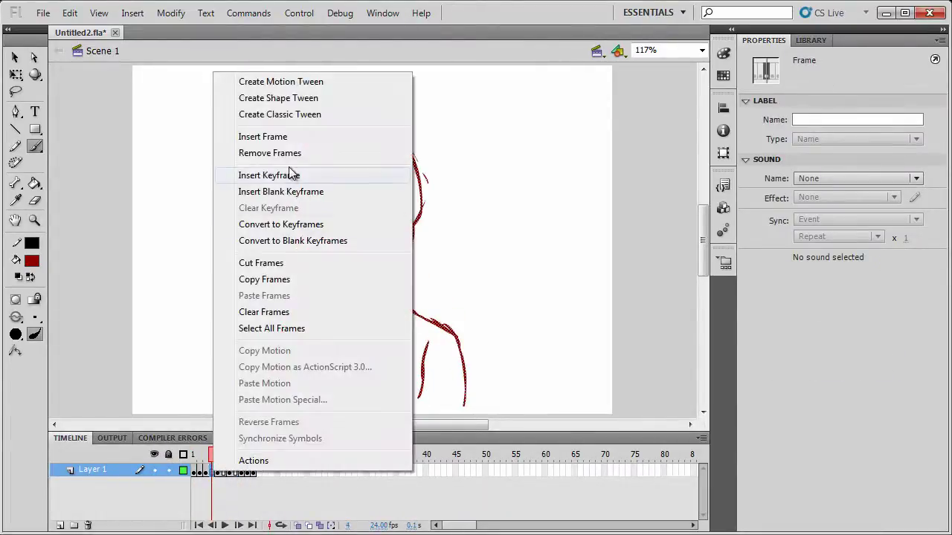
click(270, 152)
click(218, 473)
right_click(217, 475)
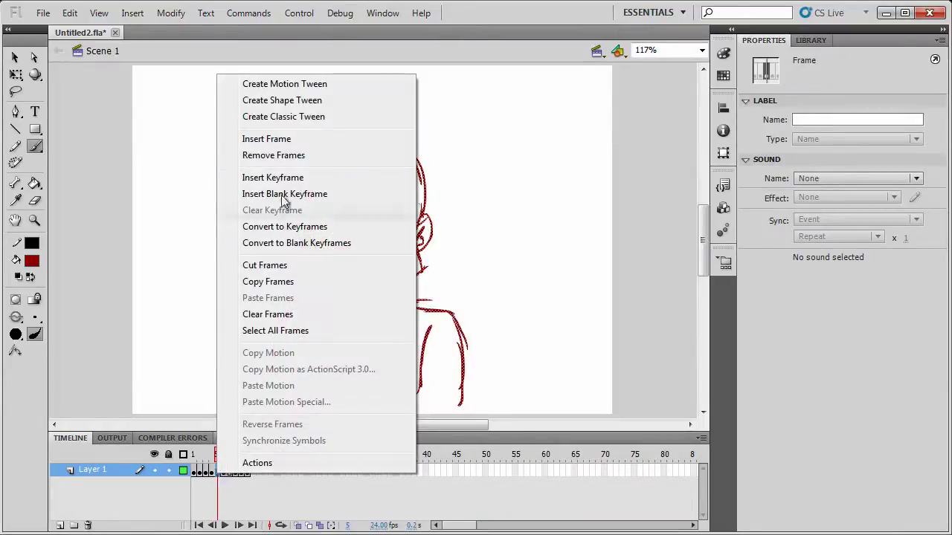
click(271, 156)
click(222, 473)
right_click(223, 473)
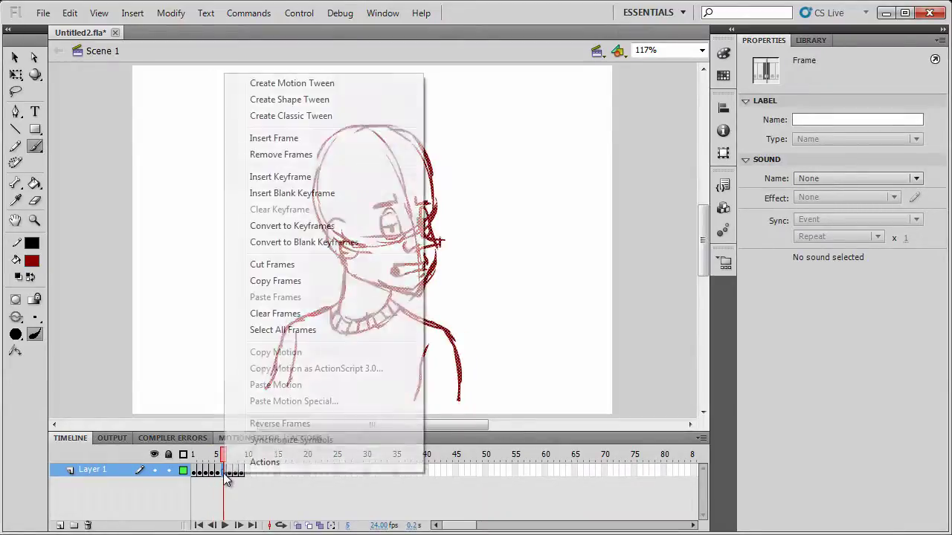
click(301, 156)
Play the animation from frame 1 with every drawing shown for a single frame.
drag(224, 456, 192, 452)
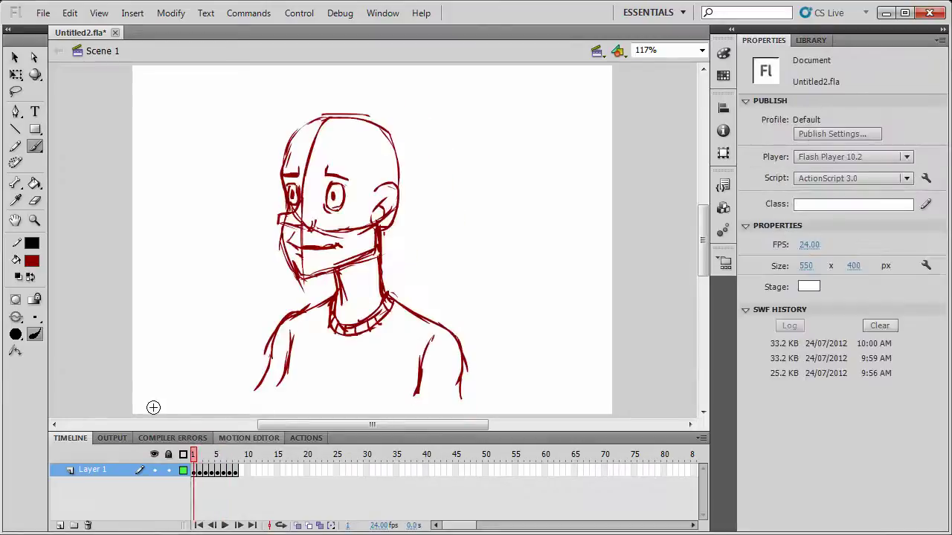
key(Return)
key(Return)
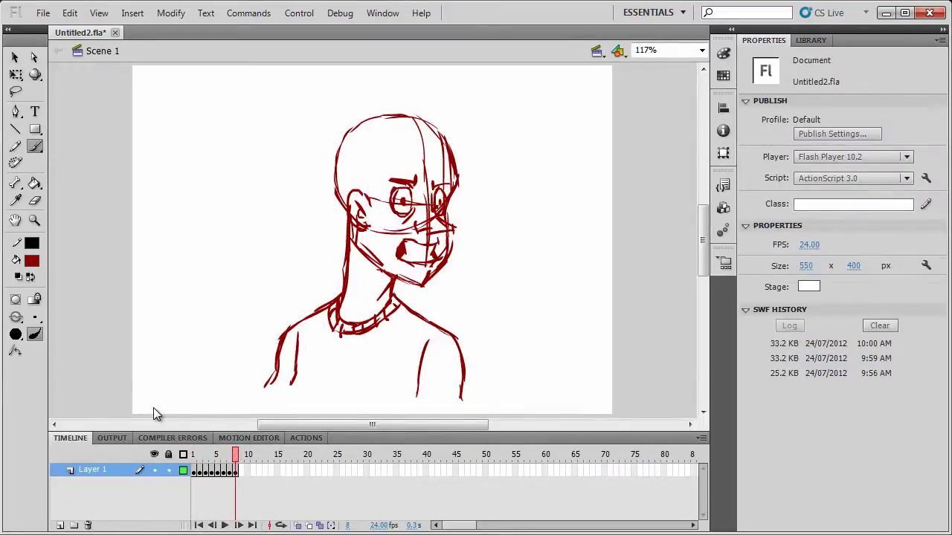
key(Return)
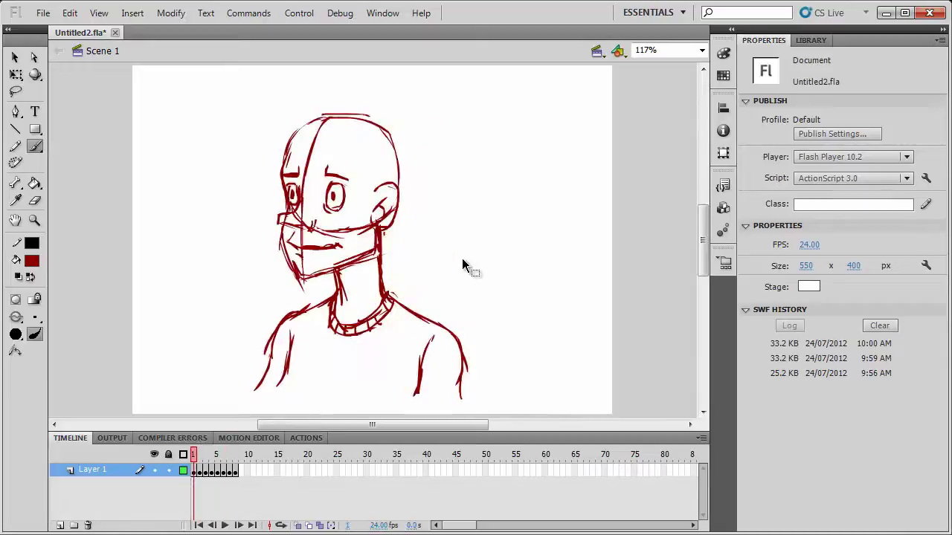
Restore the two-frame holds of the four drawings following the first one, and scrub through the animation to frame 12.
key(Return)
key(F5)
key(comma)
key(comma)
key(F5)
key(comma)
key(comma)
key(F5)
key(comma)
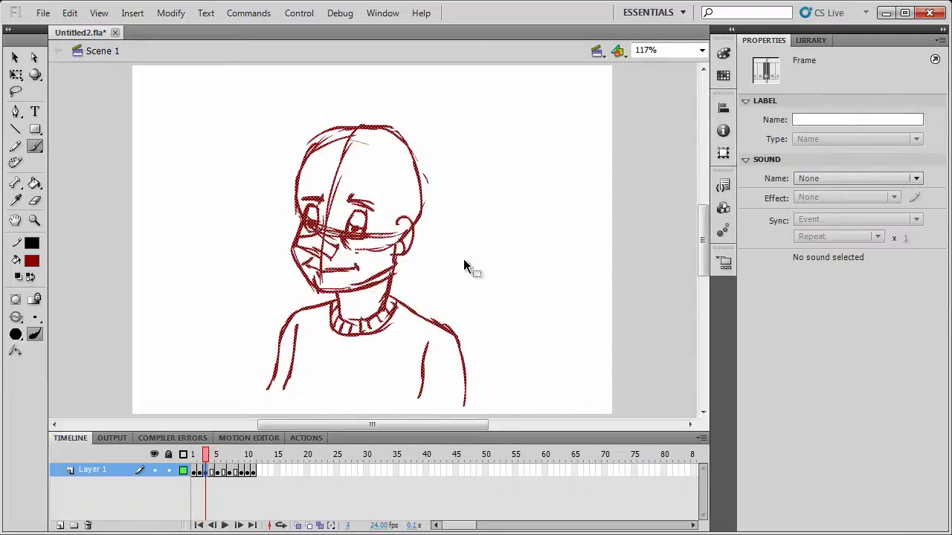
key(Return)
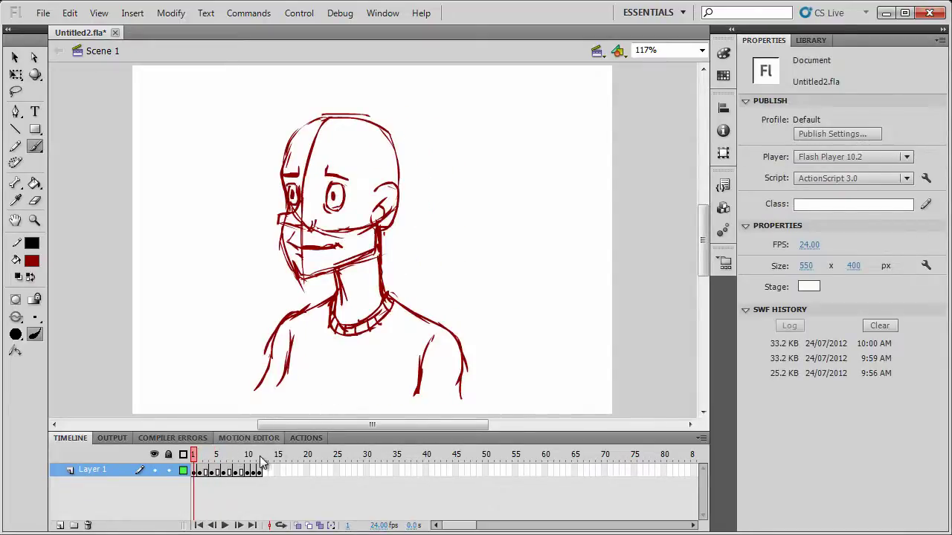
drag(197, 460, 281, 463)
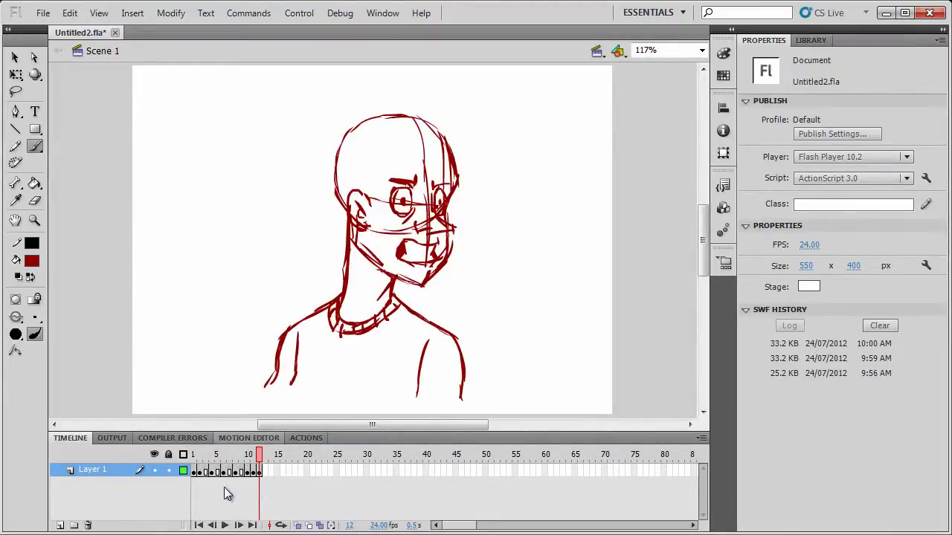
Clear the drawing on frame 4 and turn on onion skinning to show the neighbouring drawings.
click(211, 472)
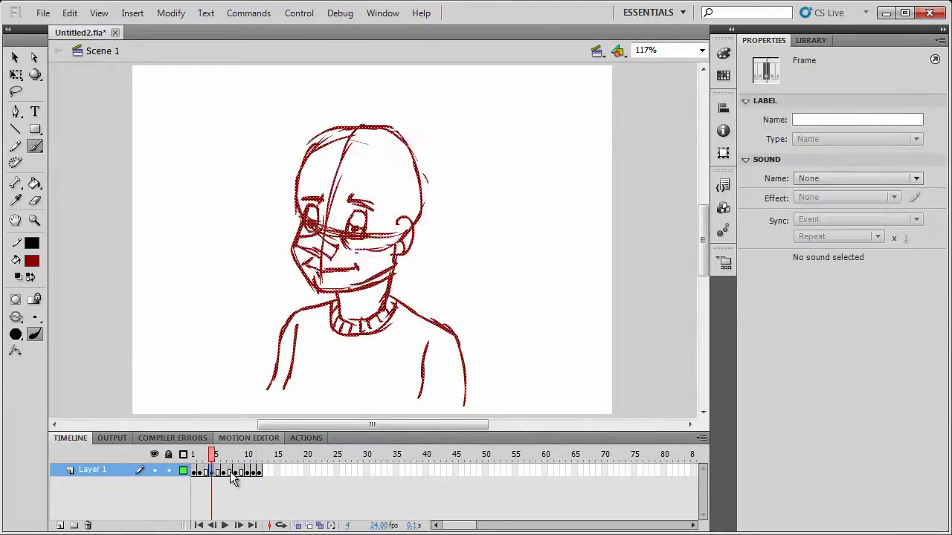
click(234, 471)
click(212, 472)
key(Delete)
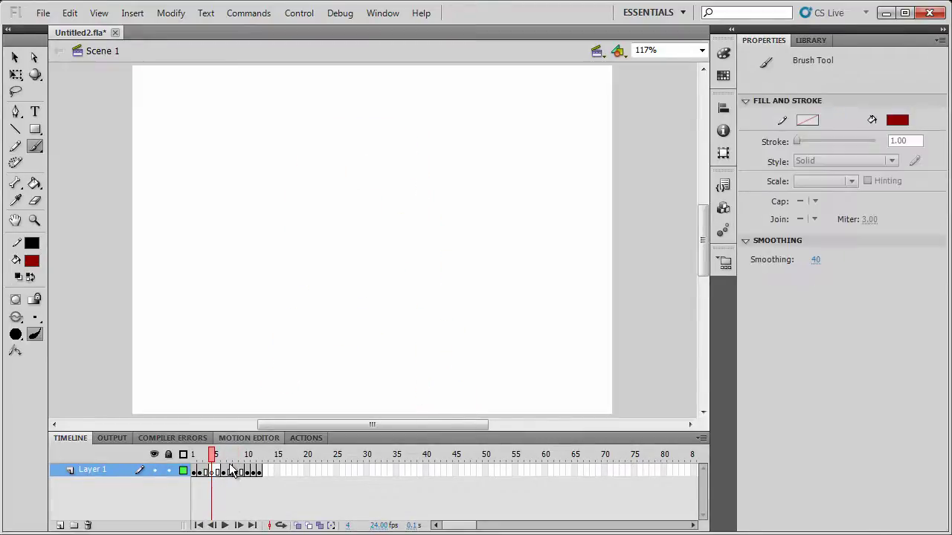
click(298, 526)
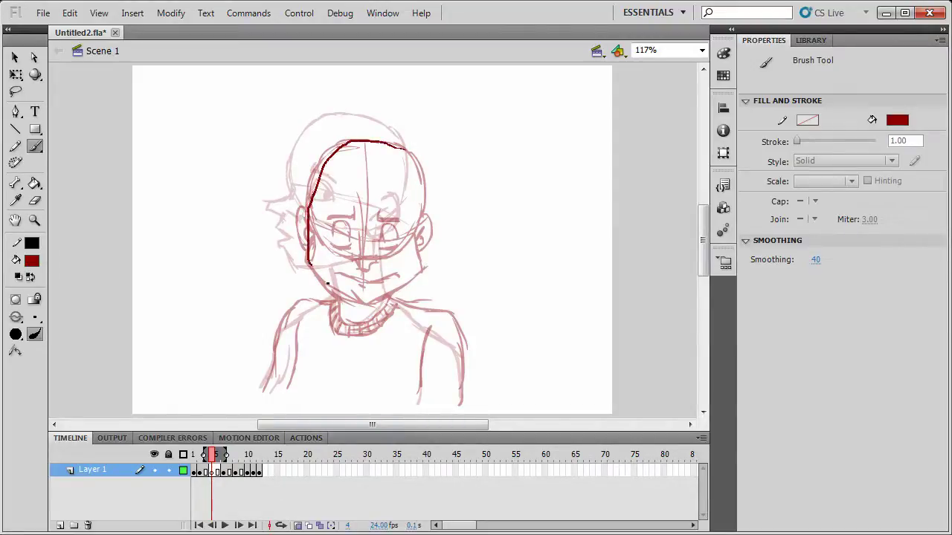
mouse_move(416, 305)
mouse_down()
mouse_move(423, 176)
mouse_move(408, 149)
mouse_move(369, 309)
mouse_up()
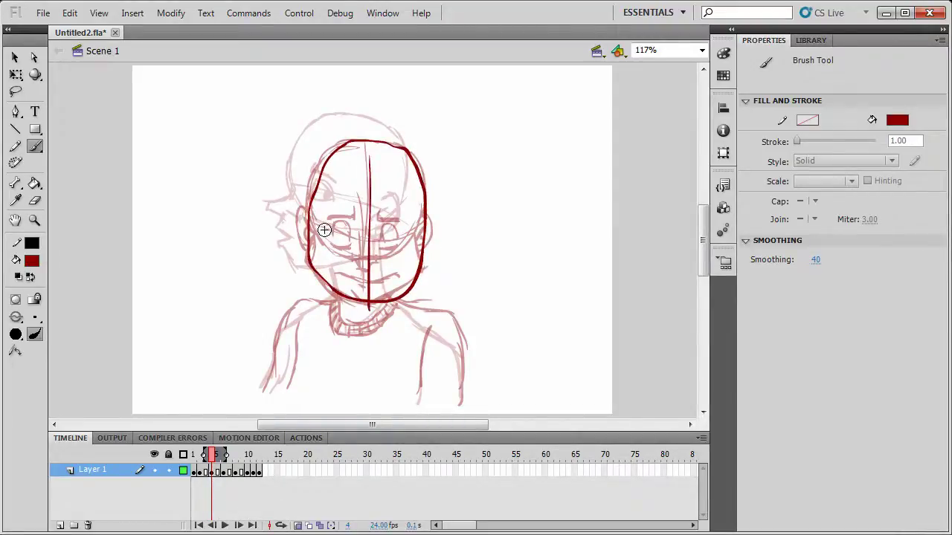
drag(318, 224, 431, 232)
key(ctrl+z)
key(ctrl+z)
key(ctrl+z)
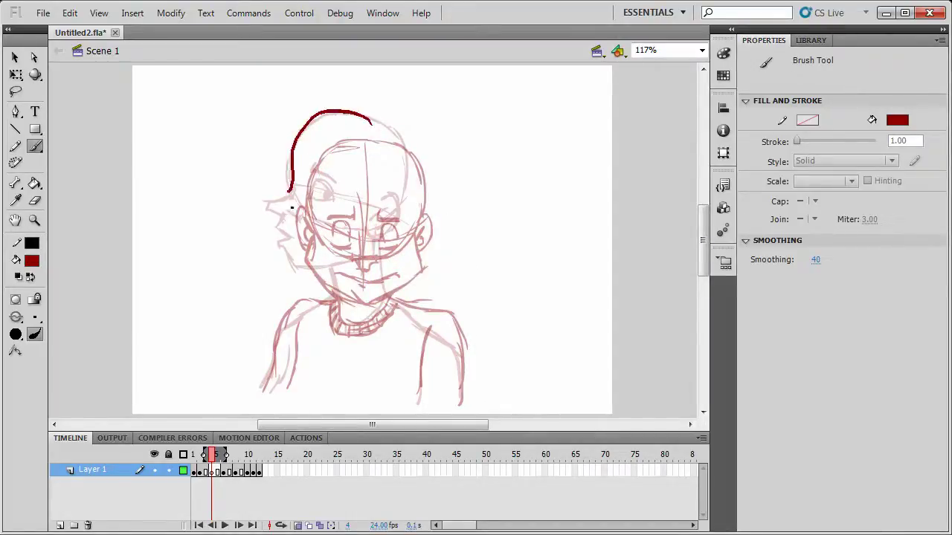
mouse_move(289, 255)
mouse_down()
mouse_move(330, 281)
mouse_move(375, 250)
mouse_up()
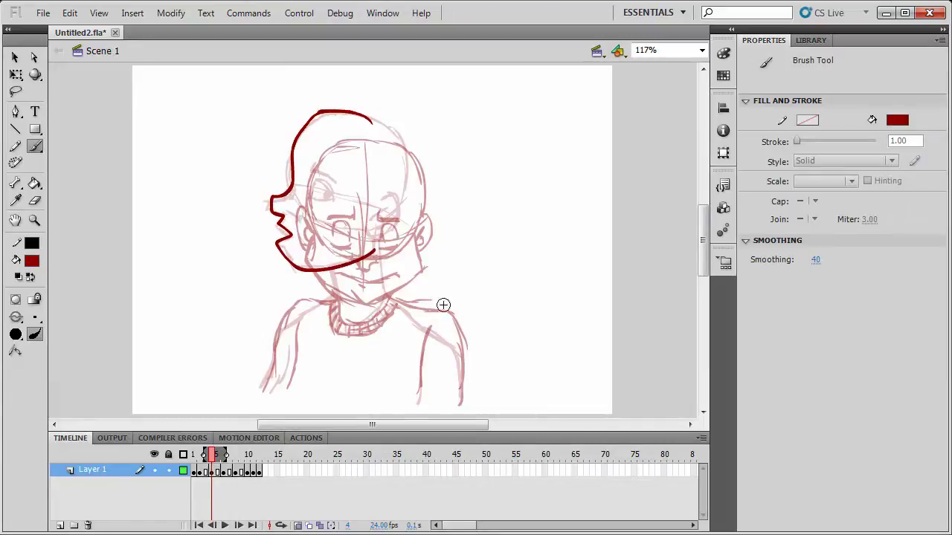
key(ctrl+z)
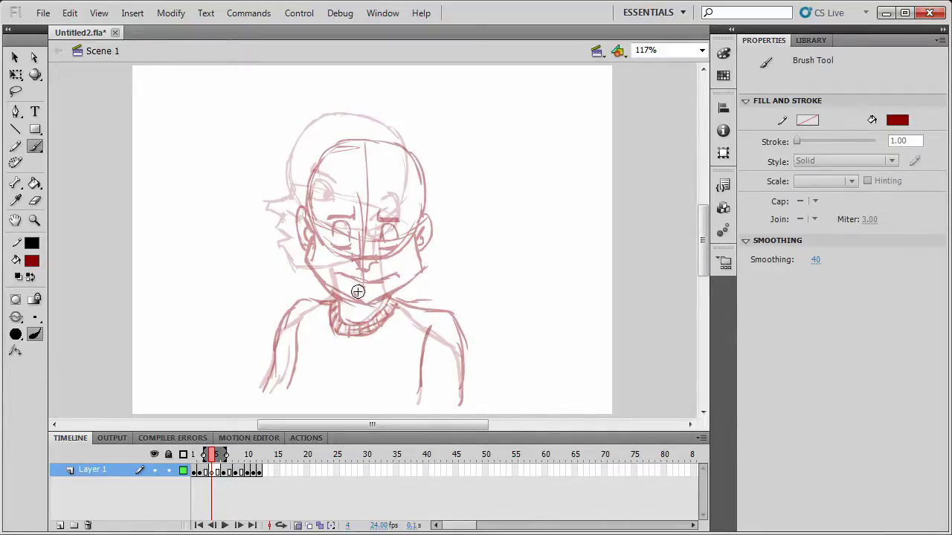
On frame 4, brush a stretched head outline joining the earlier left-facing profile with the front view's jaw, back of head and ears.
mouse_move(290, 266)
mouse_down()
mouse_move(373, 308)
mouse_move(394, 307)
mouse_move(366, 304)
mouse_move(425, 268)
mouse_move(424, 175)
mouse_up()
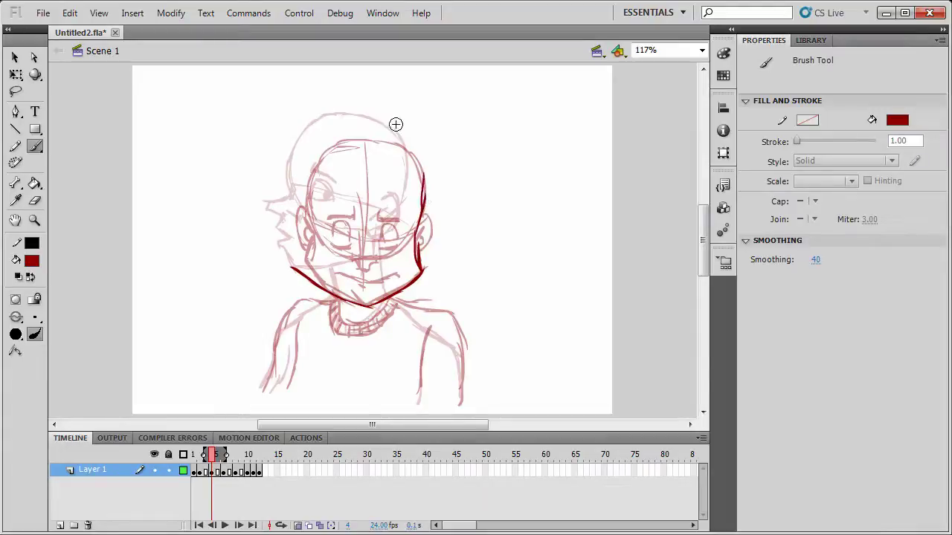
drag(353, 113, 385, 120)
mouse_move(371, 121)
mouse_down()
mouse_move(407, 156)
mouse_move(386, 134)
mouse_move(397, 139)
mouse_move(424, 188)
mouse_move(425, 171)
mouse_move(426, 252)
mouse_move(422, 217)
mouse_move(442, 239)
mouse_move(429, 270)
mouse_move(417, 243)
mouse_up()
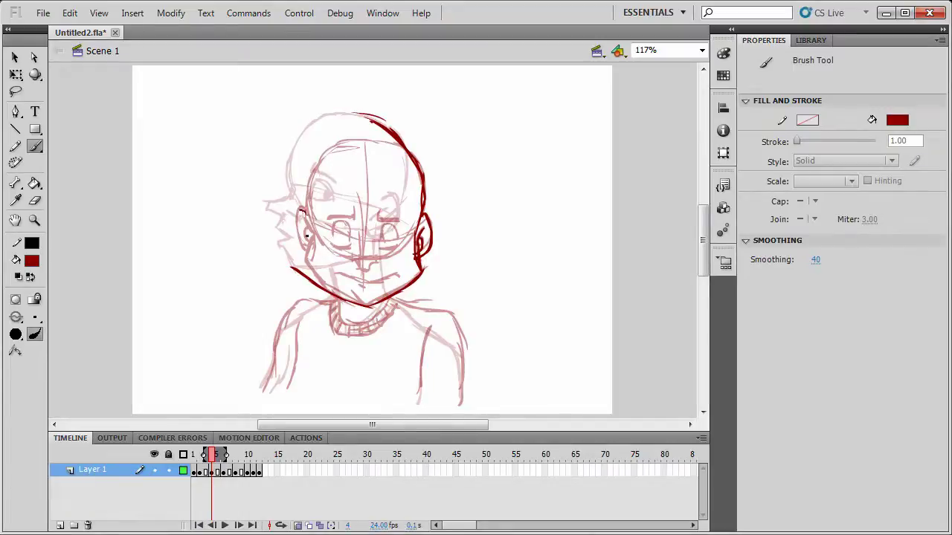
mouse_move(293, 193)
mouse_down()
mouse_move(271, 202)
mouse_move(282, 214)
mouse_move(270, 210)
mouse_move(295, 270)
mouse_up()
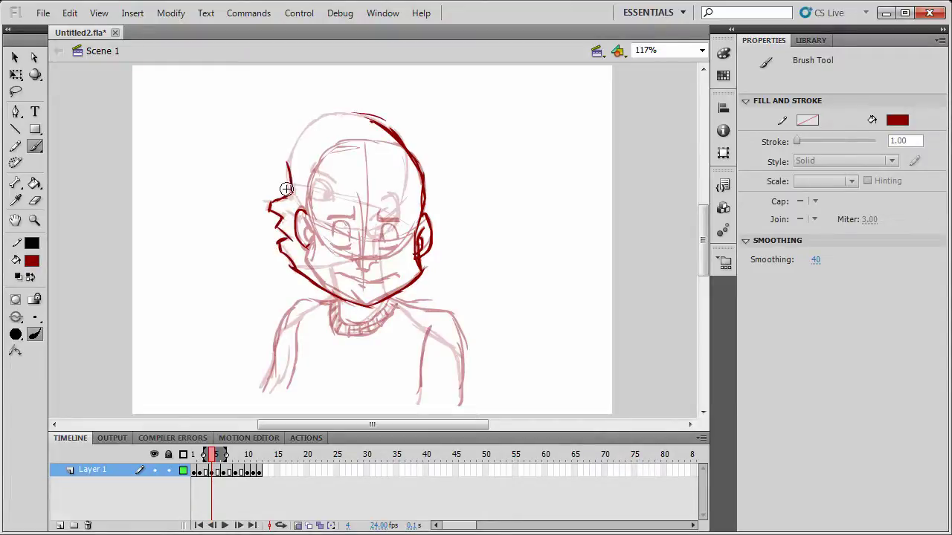
drag(287, 188, 288, 157)
drag(319, 121, 350, 112)
drag(330, 117, 383, 128)
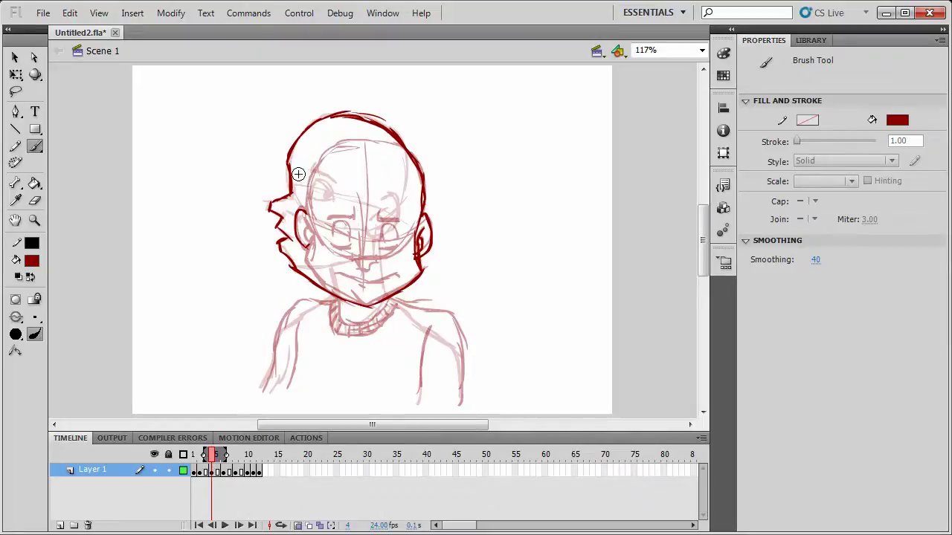
Brush smeared eyebrows, eyes, nose and mouth across the face on frame 4, trailing from the profile to the front view.
mouse_move(297, 167)
mouse_down()
mouse_move(366, 216)
mouse_move(391, 220)
mouse_up()
drag(362, 216, 397, 221)
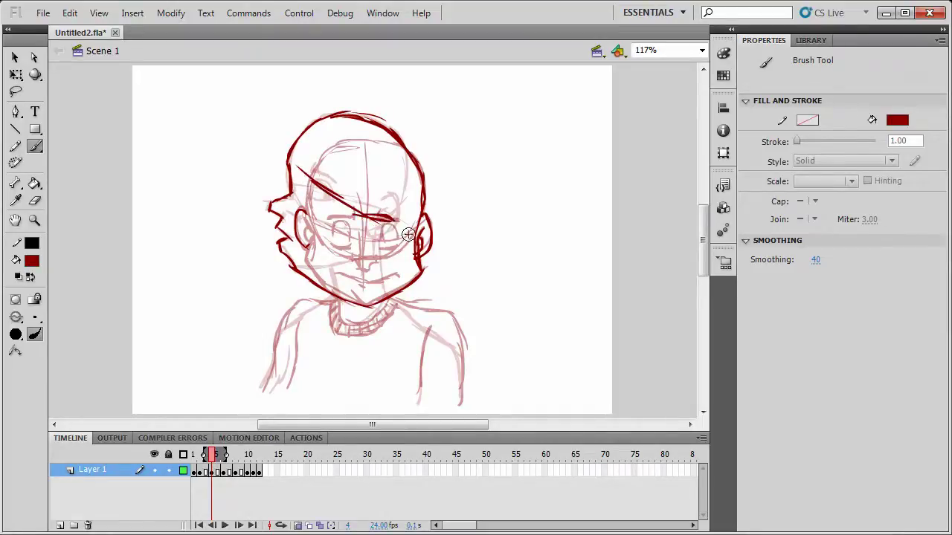
mouse_move(307, 196)
mouse_down()
mouse_move(395, 250)
mouse_move(388, 225)
mouse_move(399, 240)
mouse_move(299, 206)
mouse_move(368, 269)
mouse_move(360, 266)
mouse_move(376, 261)
mouse_move(357, 264)
mouse_move(355, 287)
mouse_move(384, 281)
mouse_up()
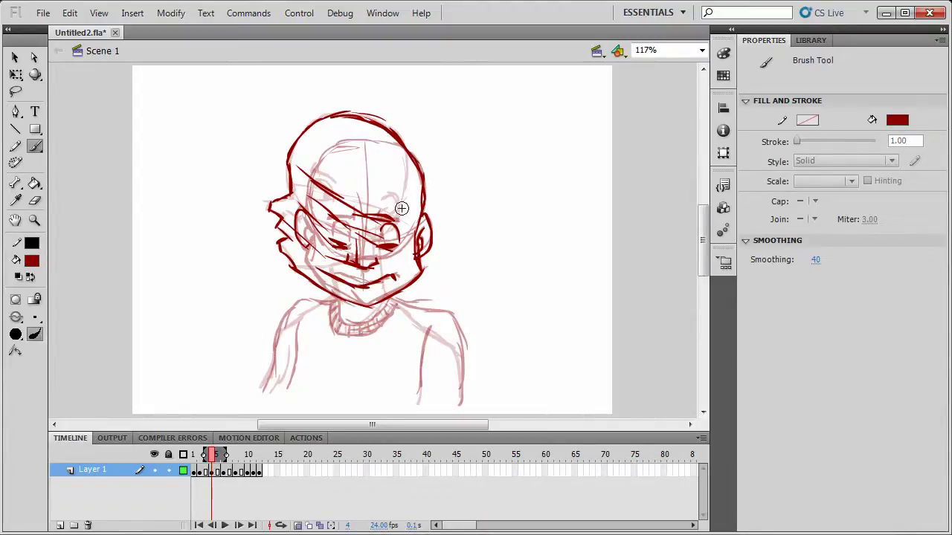
drag(388, 127, 414, 162)
Brush the shoulders, arms, neckline and ribbed collar of the smear drawing on frame 4.
mouse_move(336, 305)
mouse_down()
mouse_move(356, 331)
mouse_move(341, 319)
mouse_move(367, 316)
mouse_move(376, 331)
mouse_move(388, 299)
mouse_move(343, 327)
mouse_move(333, 302)
mouse_move(325, 310)
mouse_move(333, 296)
mouse_move(306, 307)
mouse_move(281, 327)
mouse_move(264, 389)
mouse_up()
mouse_move(394, 301)
mouse_down()
mouse_move(450, 333)
mouse_move(457, 351)
mouse_move(462, 345)
mouse_move(455, 383)
mouse_move(473, 382)
mouse_move(461, 403)
mouse_up()
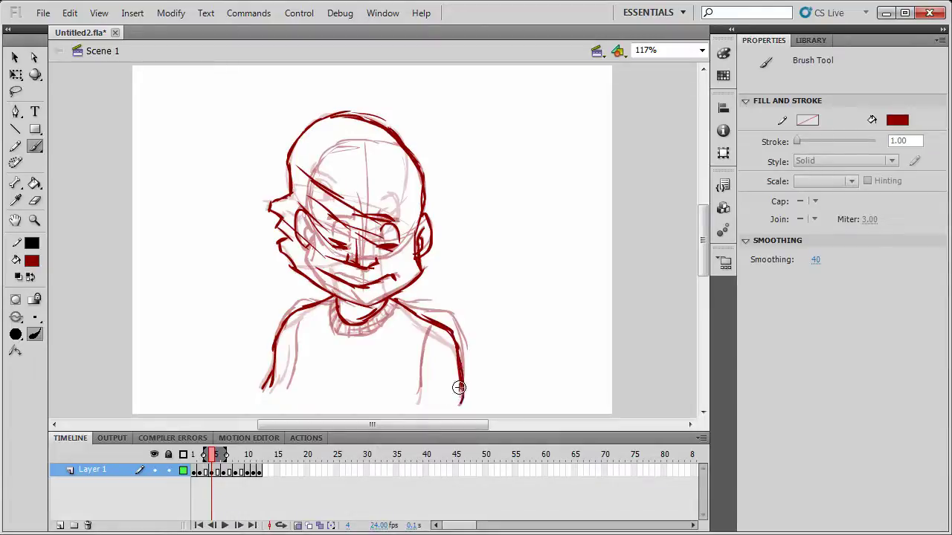
drag(427, 343, 417, 398)
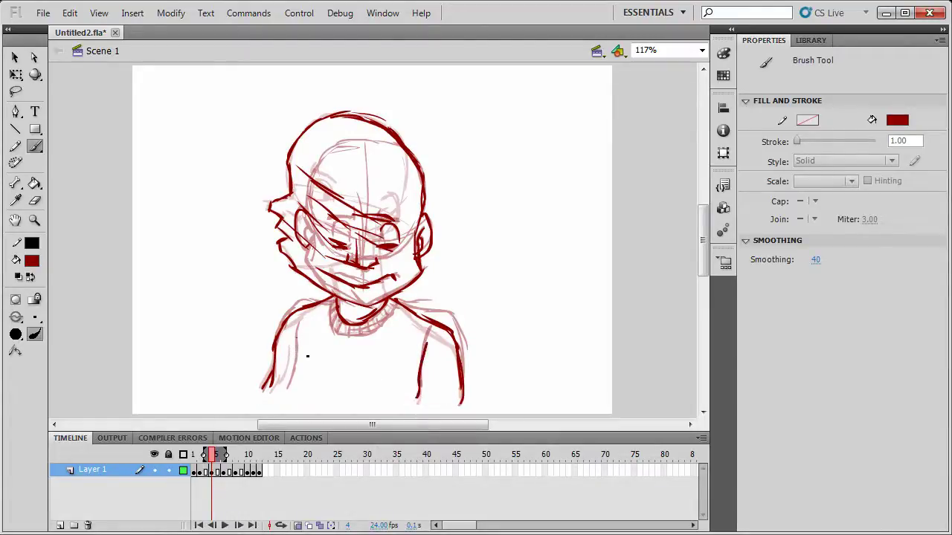
drag(296, 337, 281, 388)
mouse_move(329, 324)
mouse_down()
mouse_move(381, 323)
mouse_move(404, 296)
mouse_up()
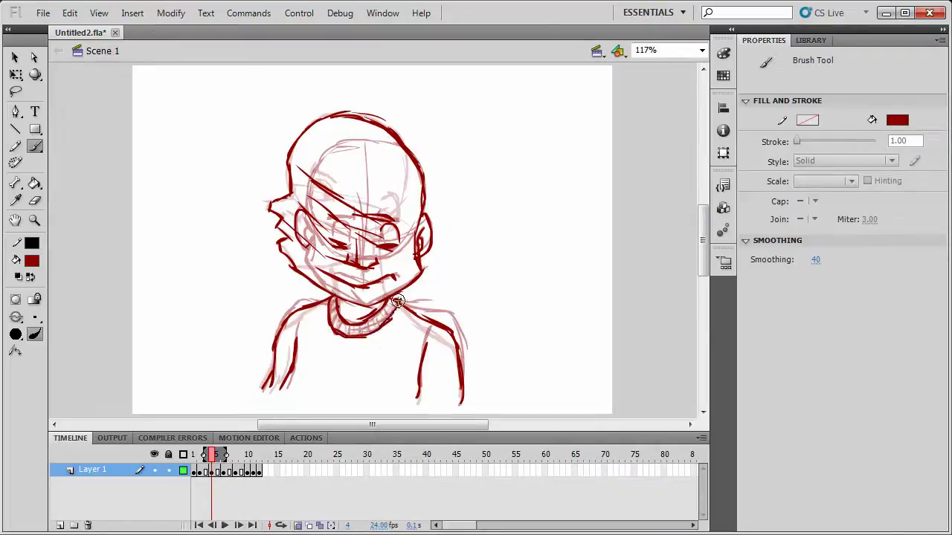
drag(334, 311, 333, 327)
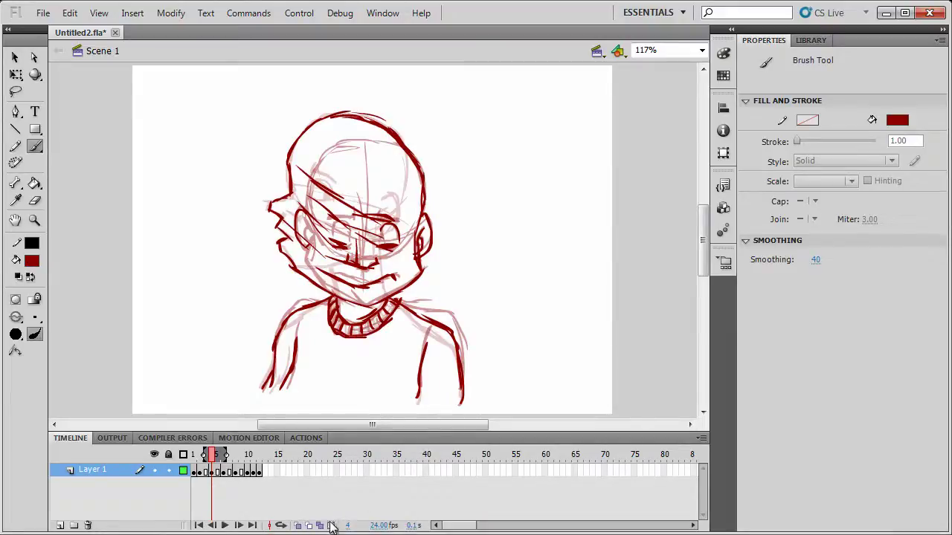
Turn off onion skinning and play the animation to check the smear on frame 4.
click(298, 526)
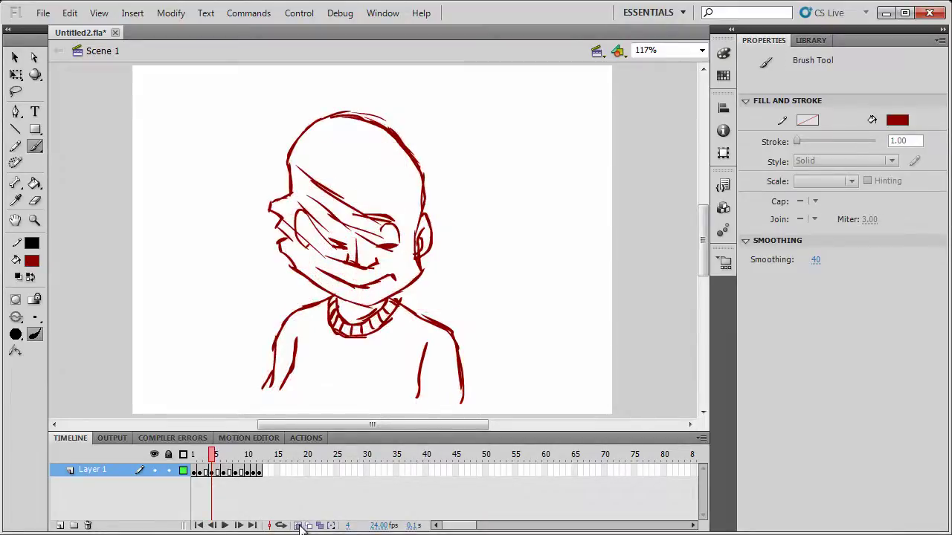
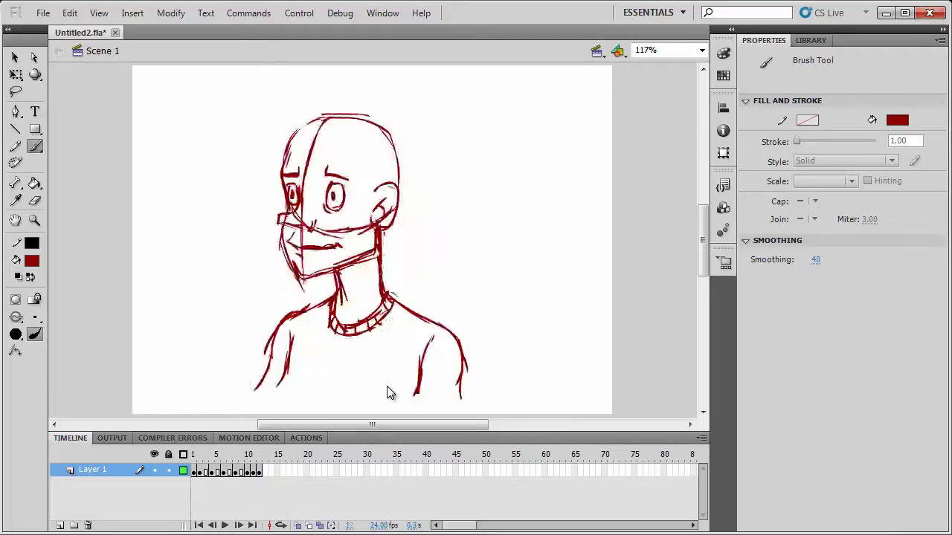
key(Return)
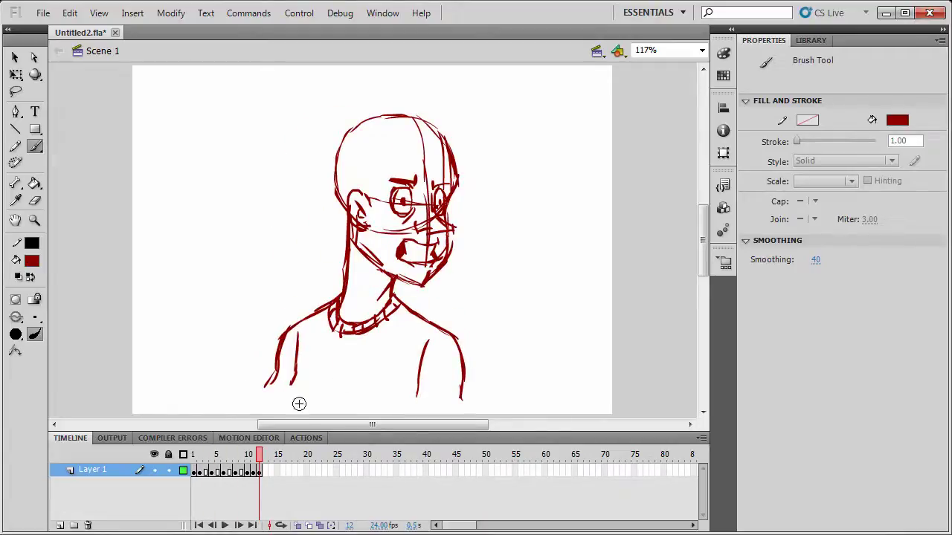
Clear the drawing on frame 8 and turn on onion skinning for a second smear drawing.
click(236, 470)
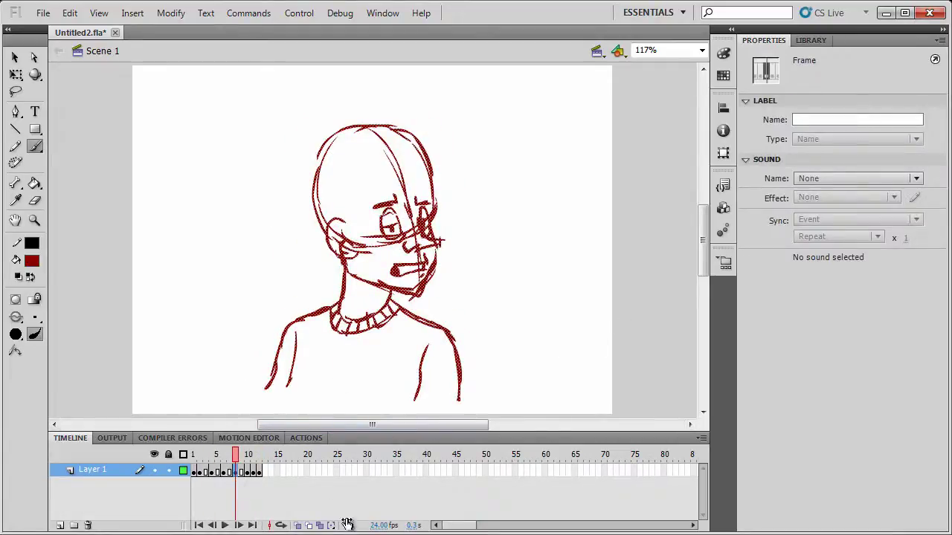
key(Delete)
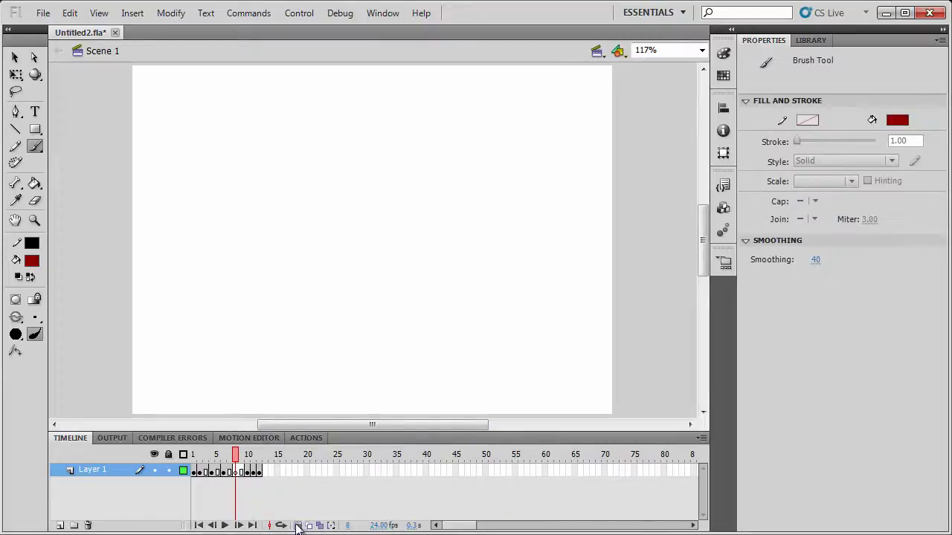
click(308, 526)
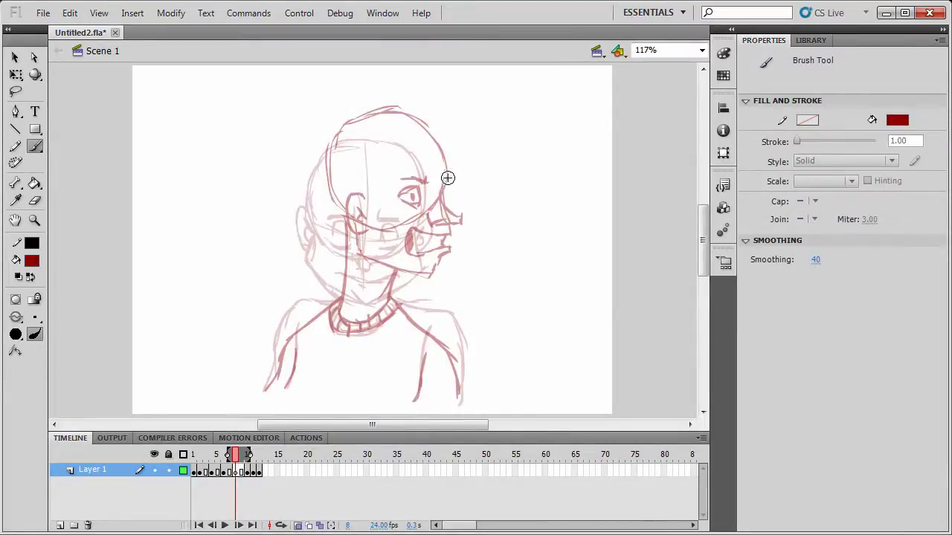
On frame 8, brush the right-facing nose, the stretched mouth trailing back across the face, and the chin line.
drag(441, 196, 450, 203)
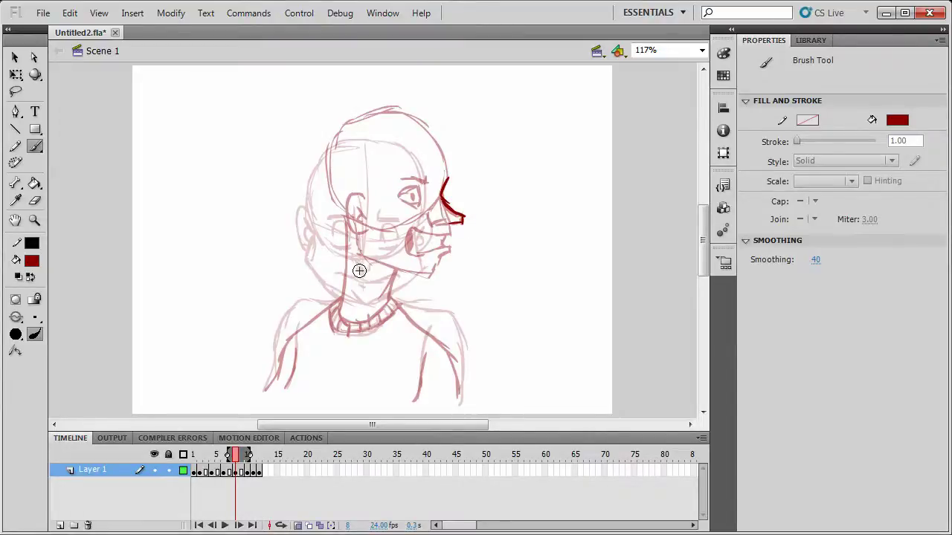
drag(362, 269, 461, 217)
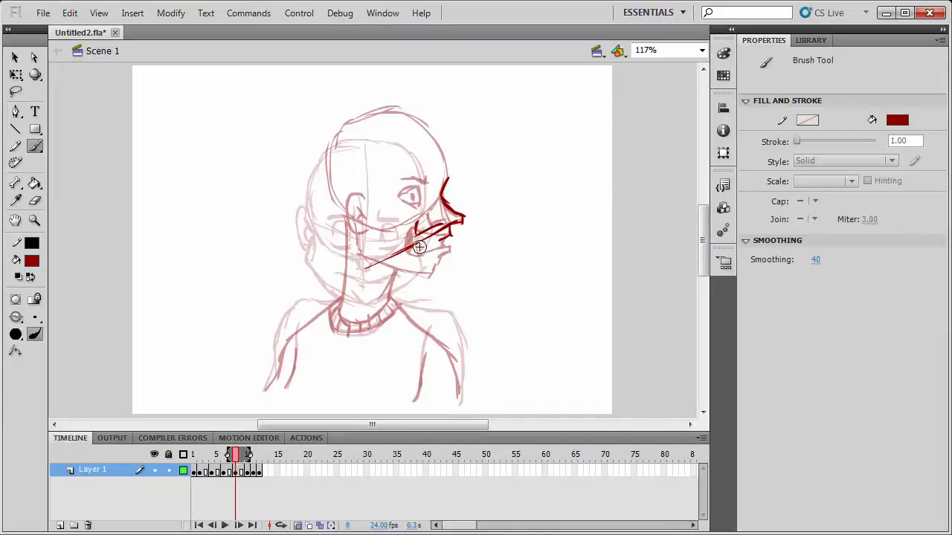
mouse_move(418, 247)
mouse_down()
mouse_move(398, 261)
mouse_move(415, 277)
mouse_move(410, 265)
mouse_move(439, 249)
mouse_move(445, 265)
mouse_move(355, 308)
mouse_up()
Brush the stretched skull, back of the head, both ears and neck on frame 8, spanning the front and right-facing poses.
mouse_move(448, 177)
mouse_down()
mouse_move(424, 130)
mouse_move(435, 127)
mouse_move(385, 112)
mouse_up()
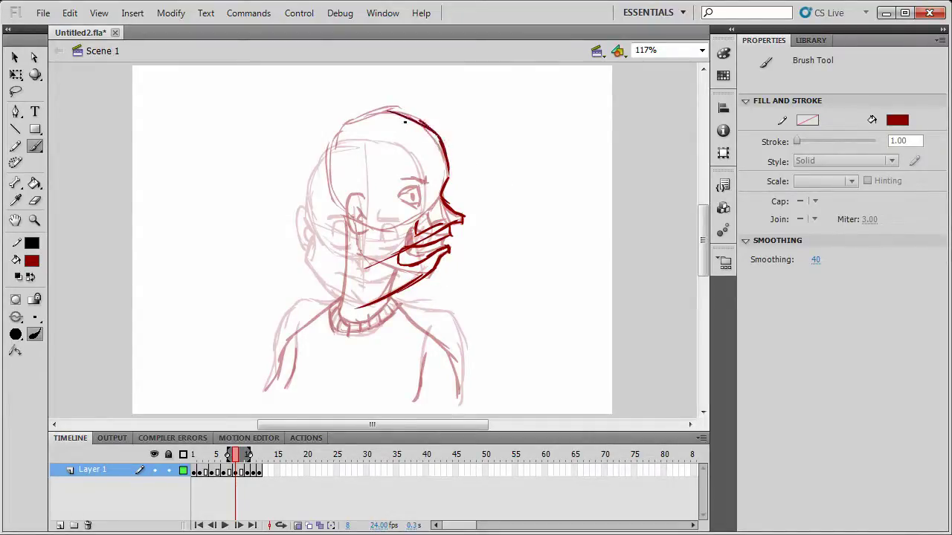
mouse_move(439, 137)
mouse_down()
mouse_move(385, 111)
mouse_move(349, 130)
mouse_move(321, 172)
mouse_up()
mouse_move(341, 134)
mouse_down()
mouse_move(302, 222)
mouse_move(310, 259)
mouse_move(360, 306)
mouse_up()
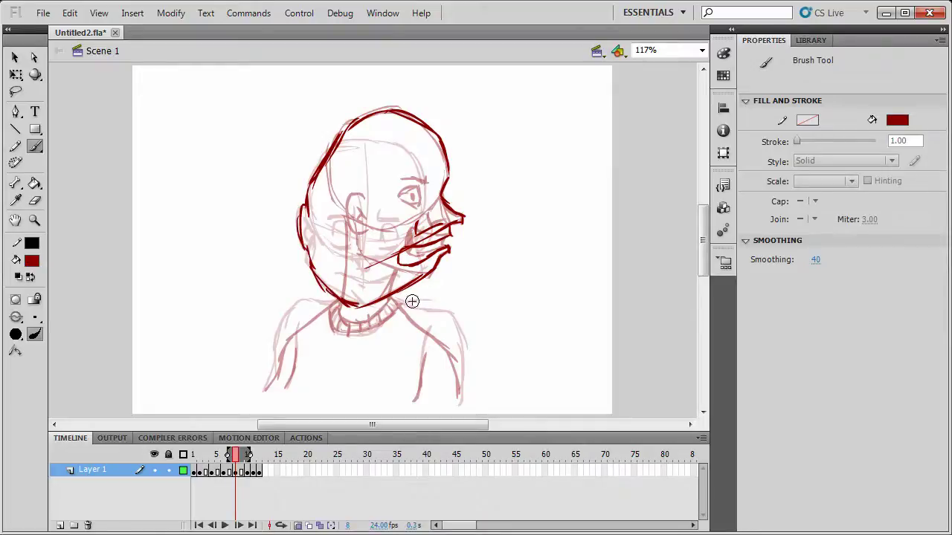
mouse_move(361, 205)
mouse_down()
mouse_move(345, 222)
mouse_move(370, 237)
mouse_up()
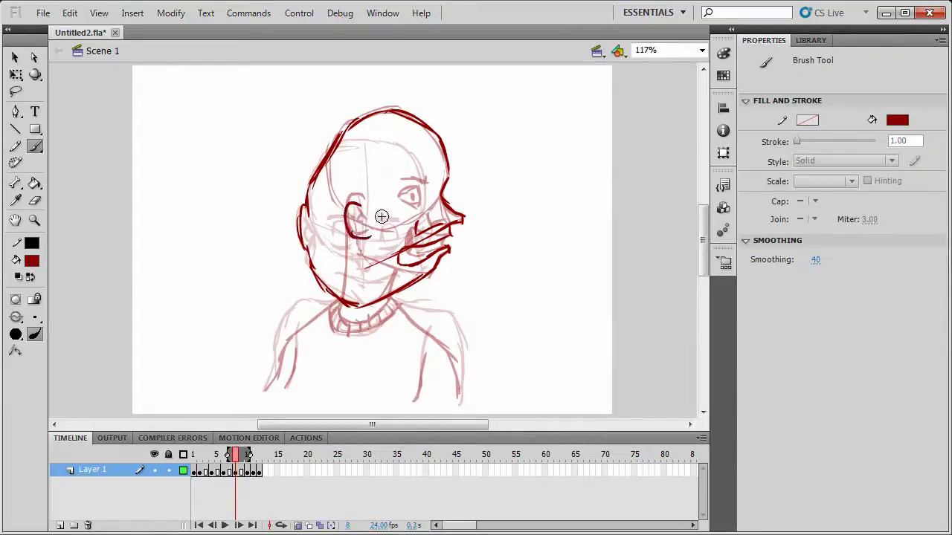
drag(334, 195, 345, 213)
drag(348, 253, 345, 305)
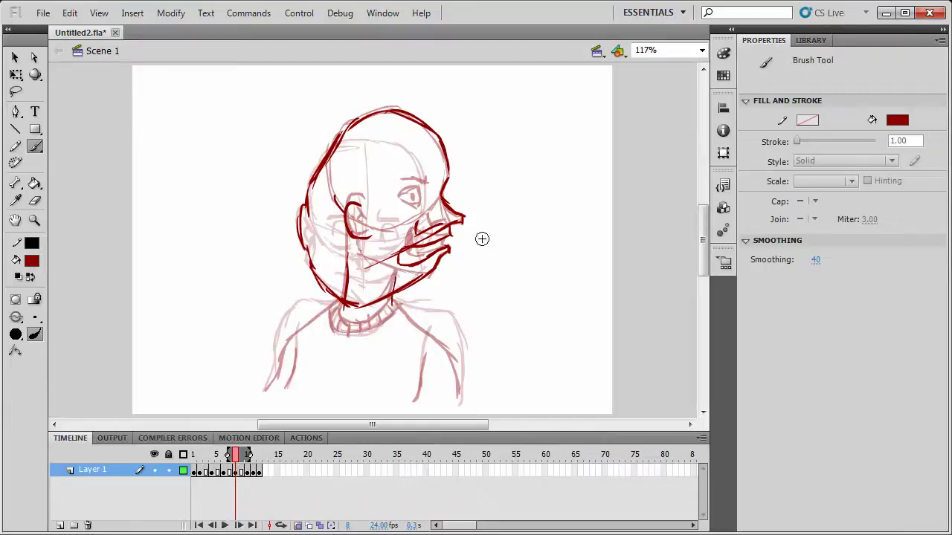
Brush a smeared eye and eyebrow on frame 8, streaking back from the right-facing eye towards the ear.
drag(415, 194, 413, 200)
drag(414, 203, 334, 245)
drag(392, 214, 331, 244)
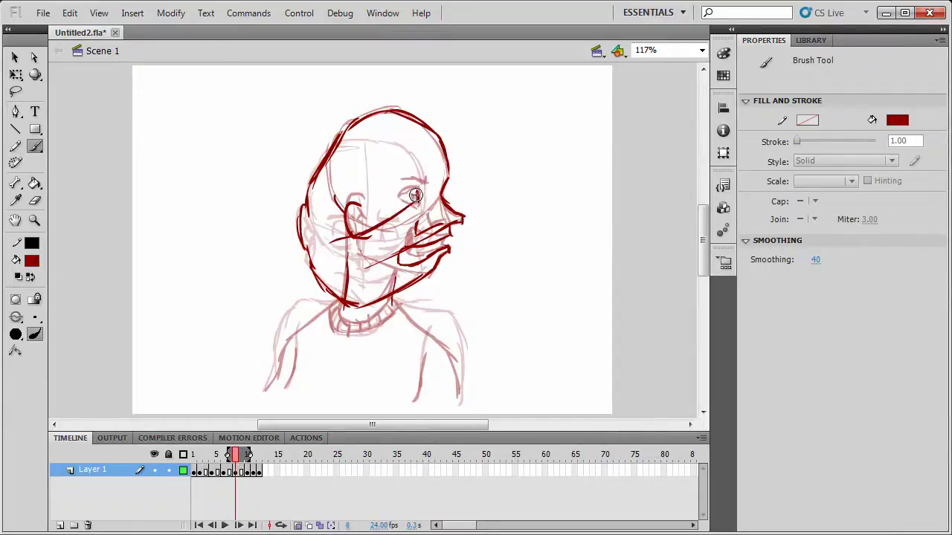
mouse_move(418, 196)
mouse_down()
mouse_move(388, 208)
mouse_move(406, 193)
mouse_move(394, 231)
mouse_move(412, 197)
mouse_move(422, 196)
mouse_move(337, 205)
mouse_up()
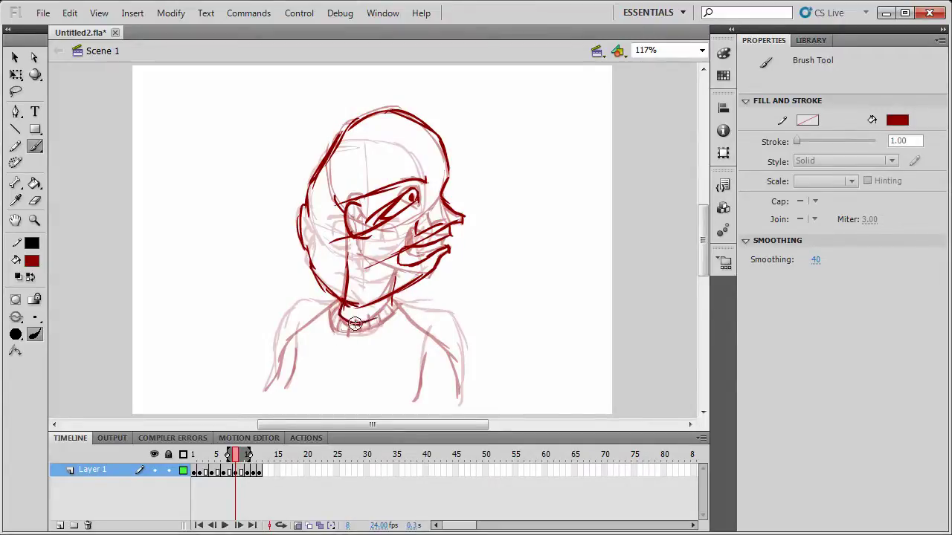
Brush the base of the neck, both shoulders and the arm lines on the frame 8 smear drawing.
mouse_move(355, 324)
mouse_down()
mouse_move(392, 294)
mouse_move(351, 315)
mouse_move(344, 297)
mouse_move(288, 328)
mouse_up()
mouse_move(334, 303)
mouse_down()
mouse_move(286, 333)
mouse_move(270, 374)
mouse_up()
mouse_move(282, 337)
mouse_down()
mouse_move(270, 372)
mouse_move(287, 388)
mouse_up()
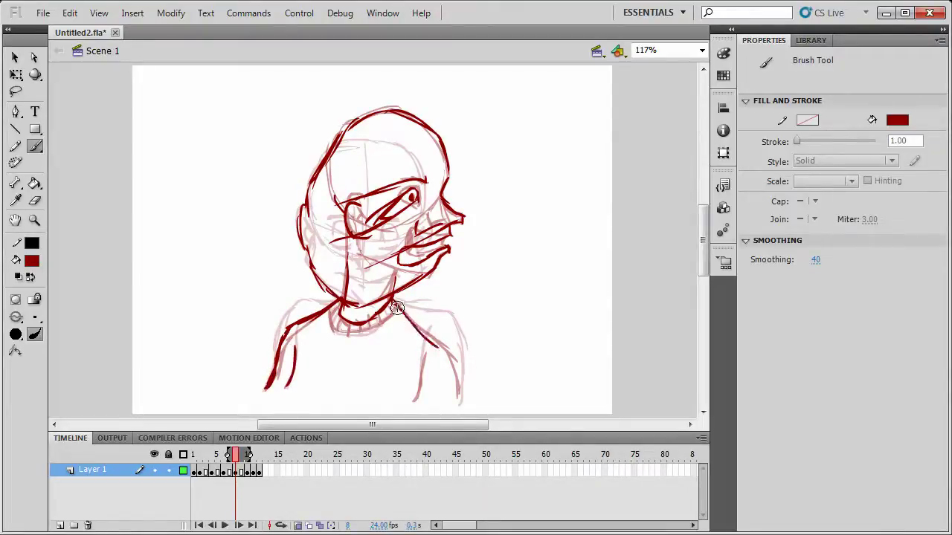
mouse_move(395, 302)
mouse_down()
mouse_move(455, 341)
mouse_move(461, 373)
mouse_up()
drag(450, 341, 460, 401)
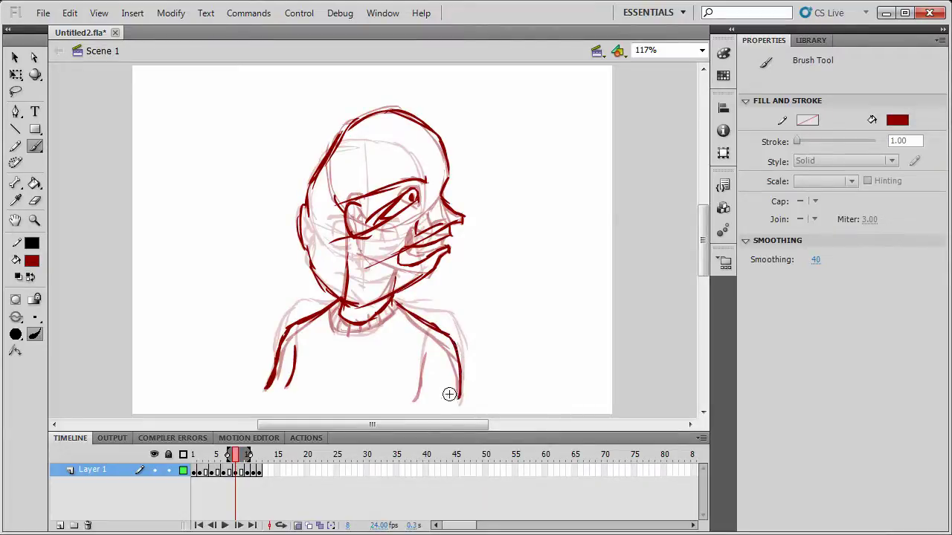
mouse_move(426, 341)
mouse_down()
mouse_move(418, 373)
mouse_move(414, 402)
mouse_up()
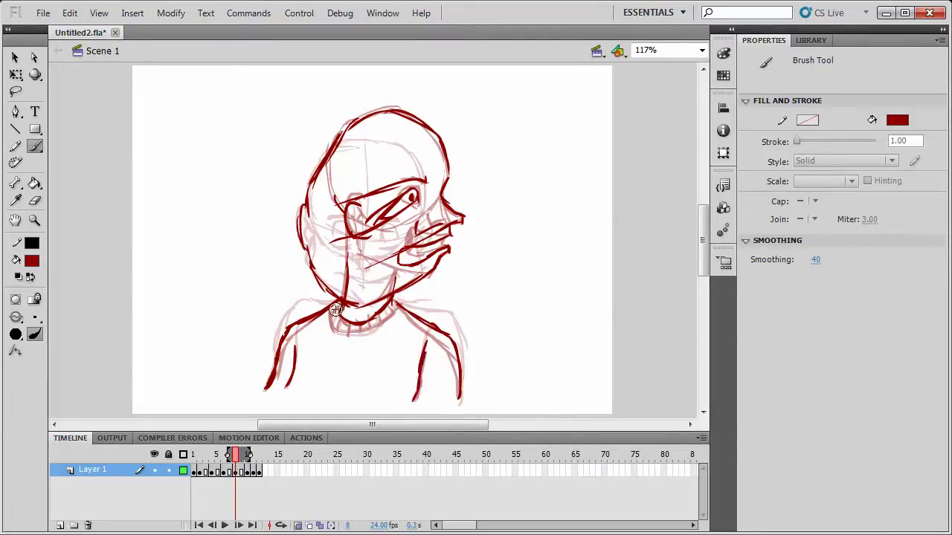
Brush the lower edge of the shirt collar on frame 8 and fill the band with short rib lines.
mouse_move(332, 310)
mouse_down()
mouse_move(361, 331)
mouse_move(388, 318)
mouse_up()
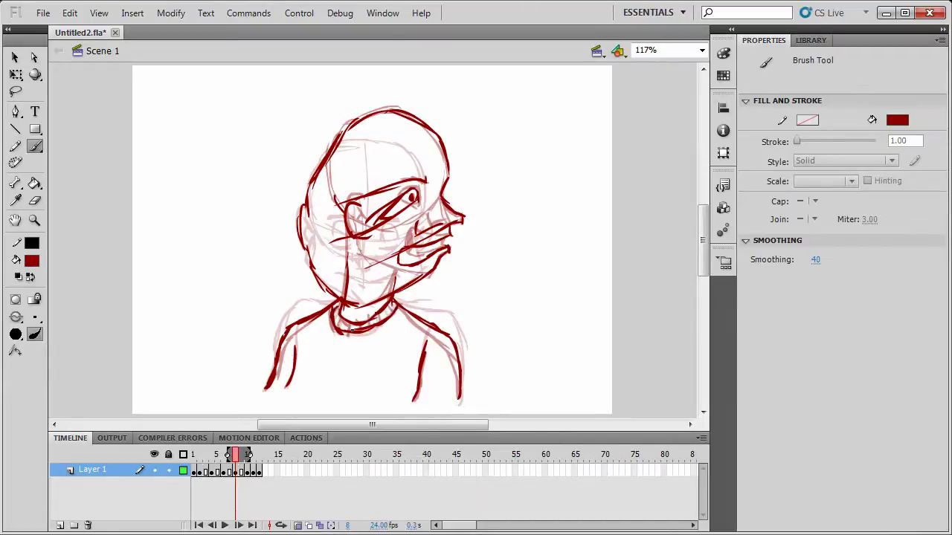
drag(348, 331, 348, 335)
drag(389, 308, 396, 316)
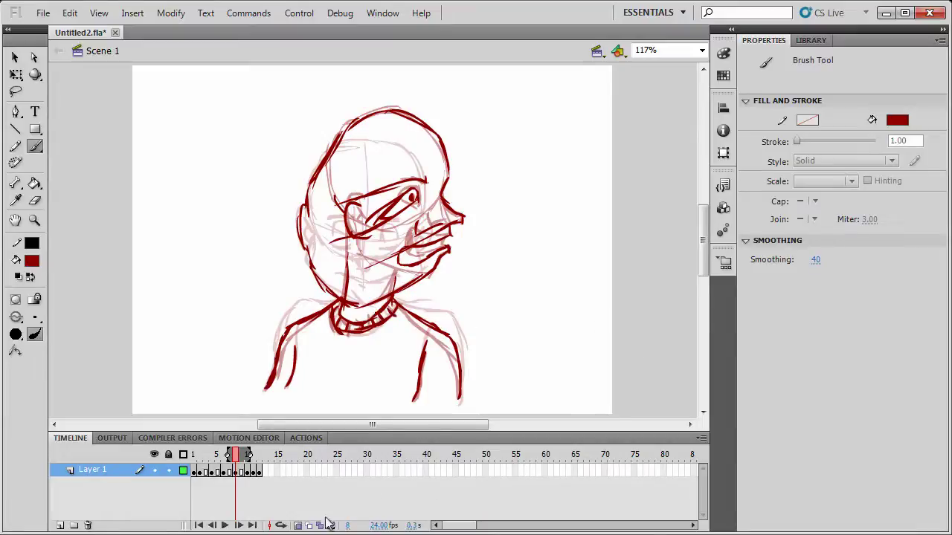
Turn off onion skinning, go back to the first frame and play the head turn with both smears several times.
click(298, 527)
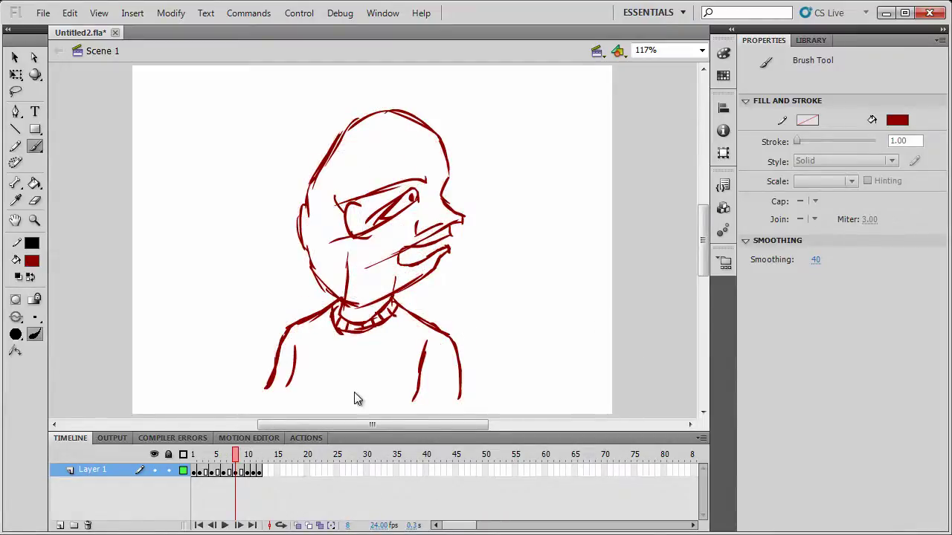
key(comma)
key(comma)
key(comma)
key(comma)
key(comma)
key(comma)
key(comma)
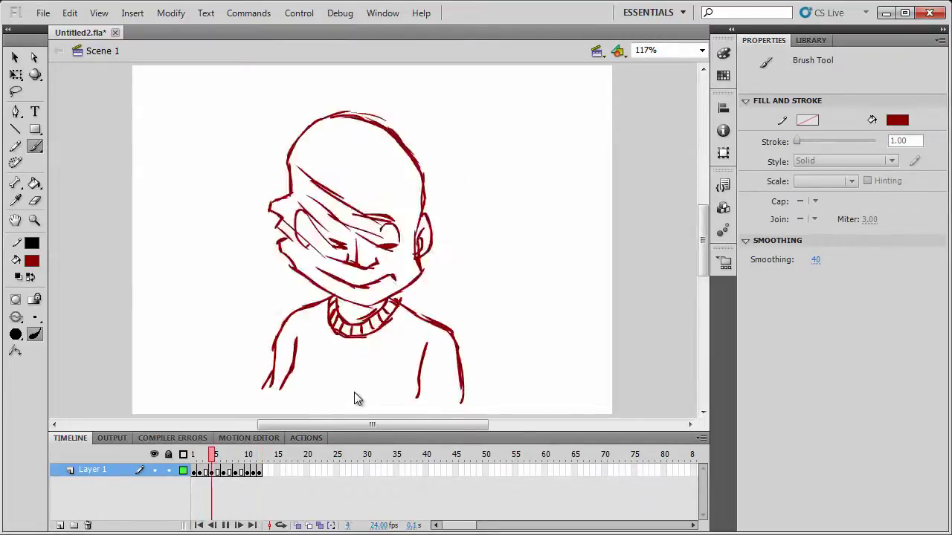
key(Return)
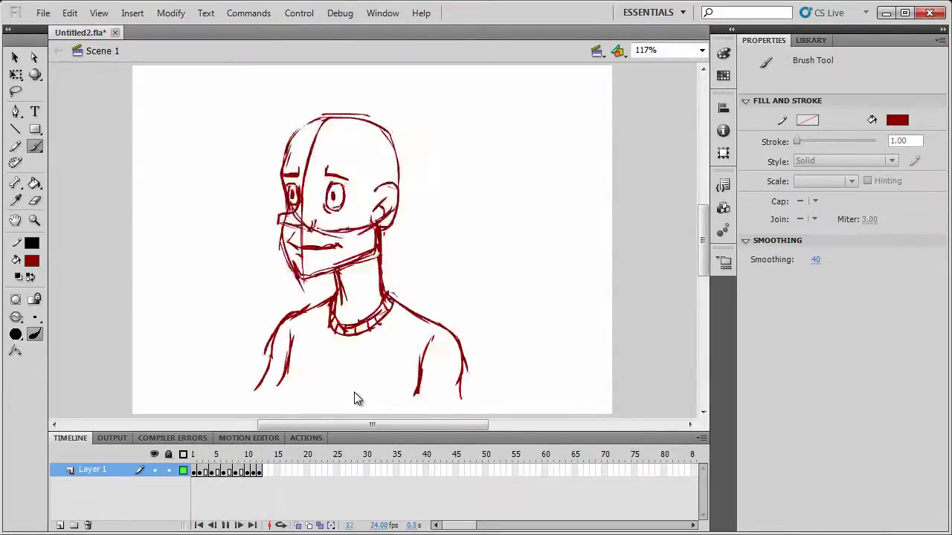
key(Return)
key(Return)
key(Return)
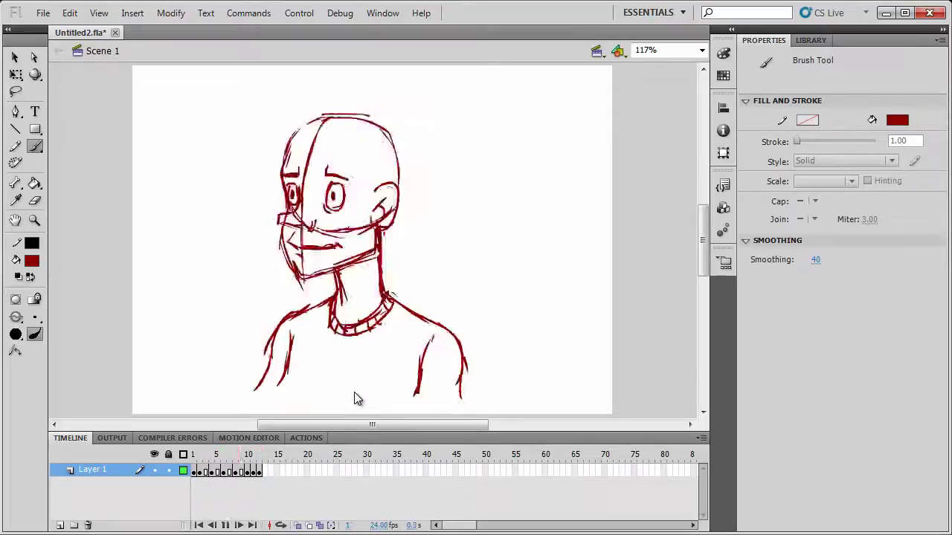
key(Return)
key(Return)
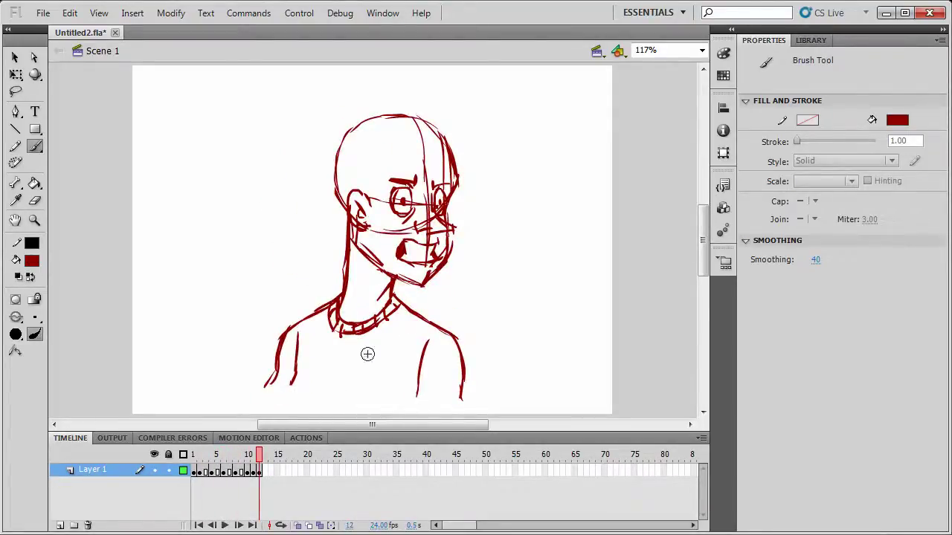
Try removing hold frame 9 after the second smear, play the shortened head turn, and undo the removal.
click(241, 473)
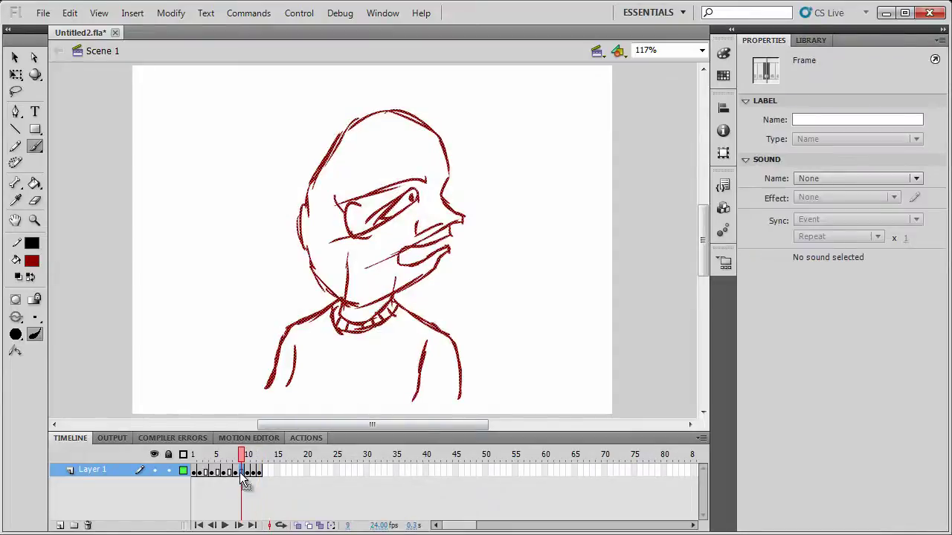
right_click(245, 477)
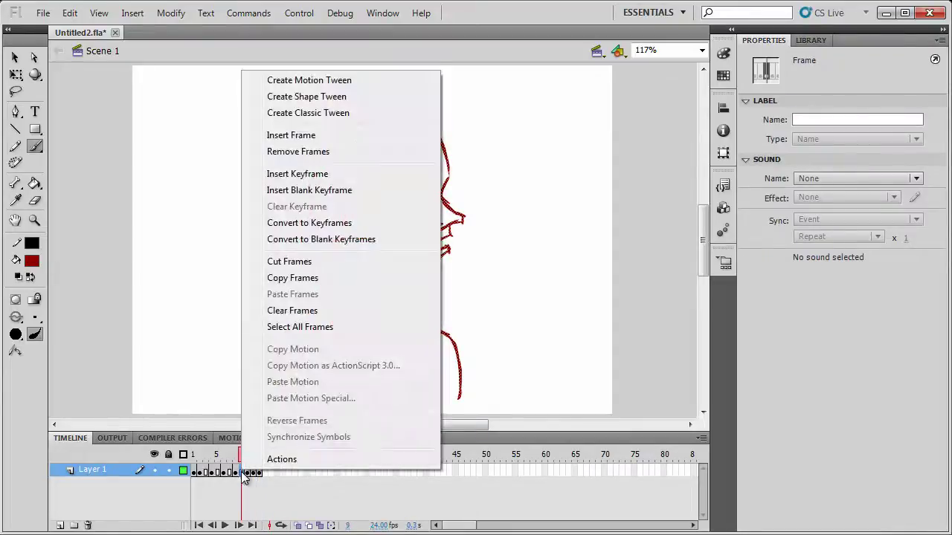
click(324, 152)
drag(239, 454, 91, 441)
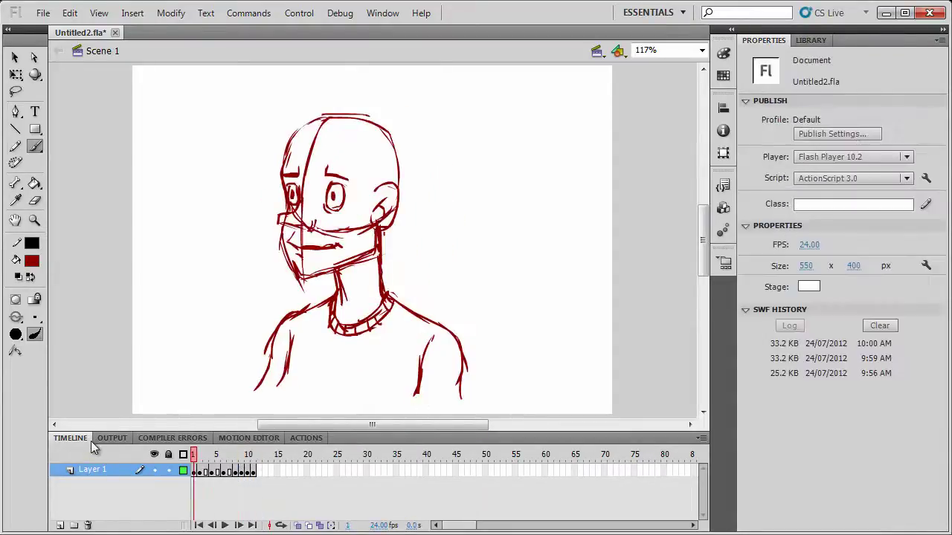
key(Return)
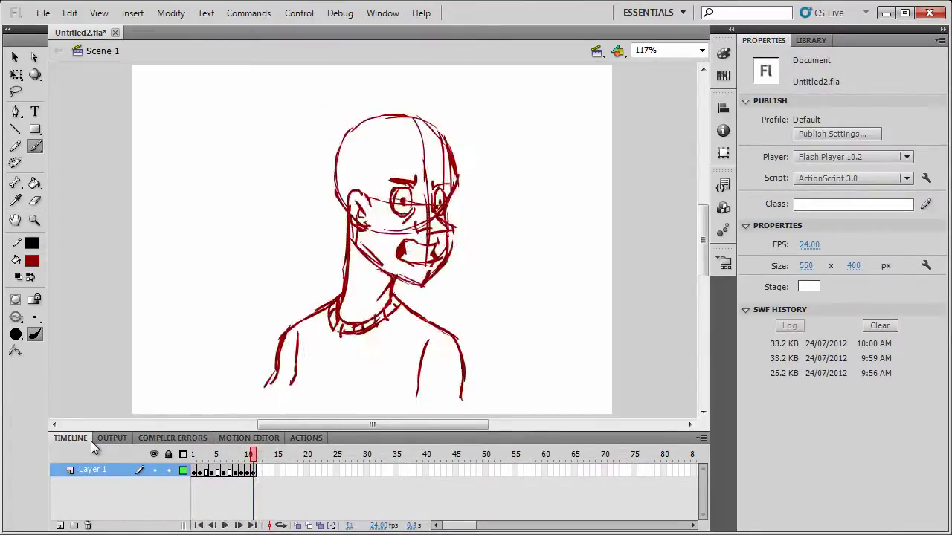
key(Return)
click(475, 362)
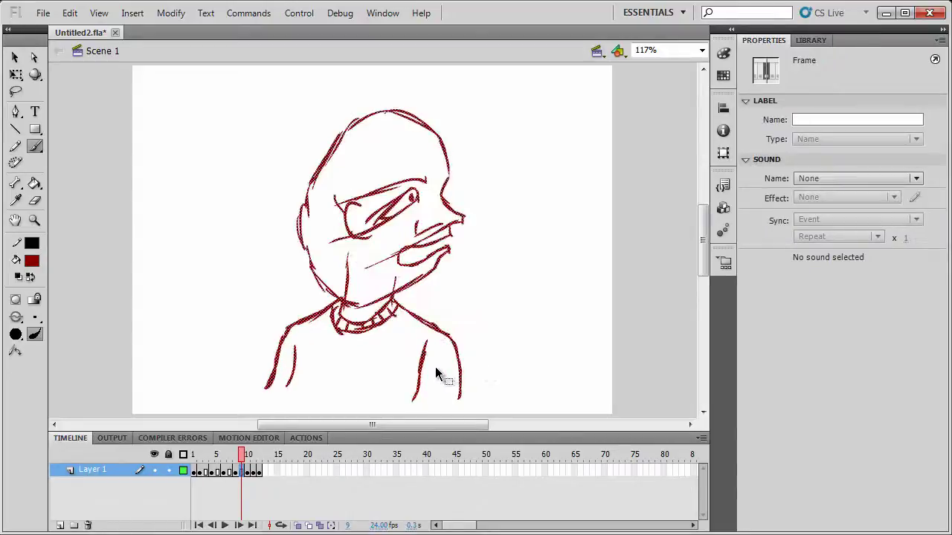
Remove frame 3, the hold of the left-facing profile pose, and play the head turn.
click(205, 472)
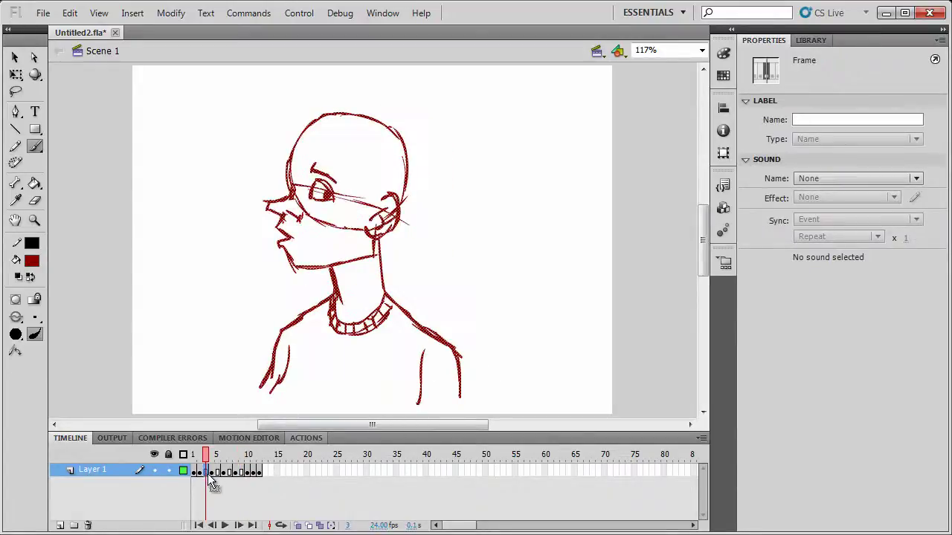
click(211, 470)
click(206, 472)
right_click(206, 471)
click(314, 151)
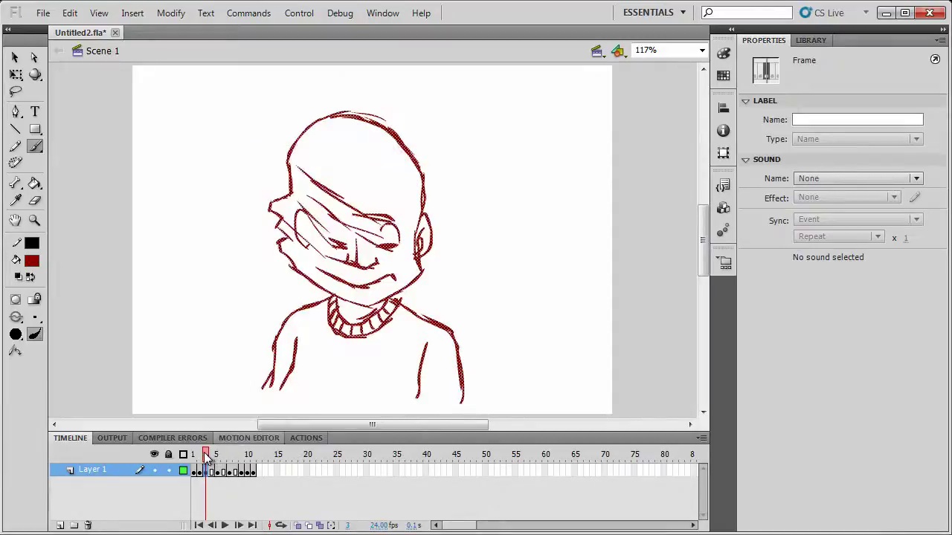
key(Return)
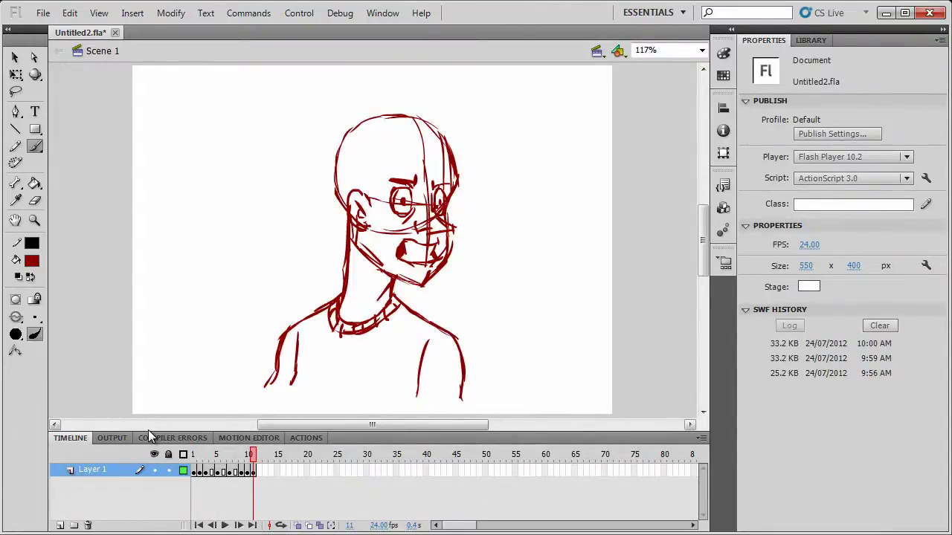
Remove frames 5 and 6 holding the front-facing pose, so the two smears follow each other directly.
mouse_move(252, 452)
mouse_down()
mouse_move(198, 459)
mouse_move(249, 465)
mouse_move(226, 466)
mouse_up()
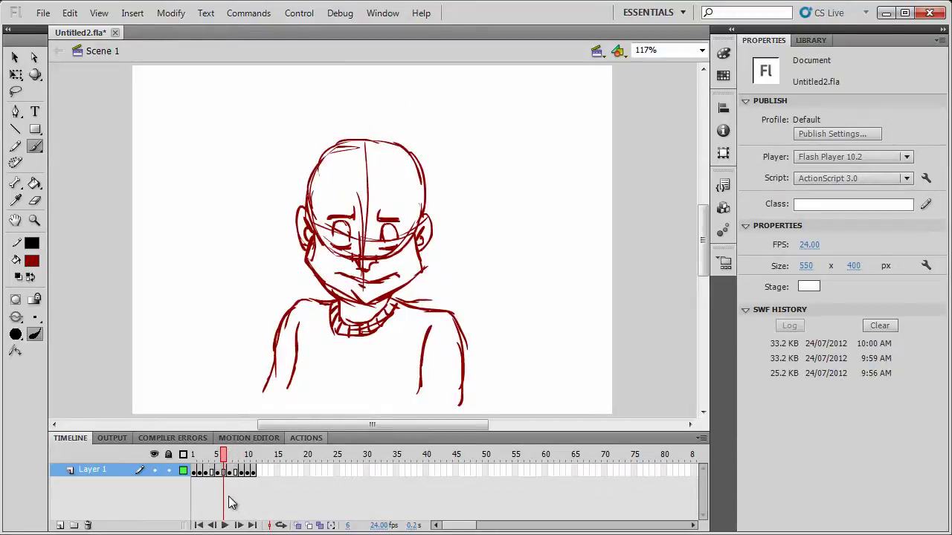
click(219, 473)
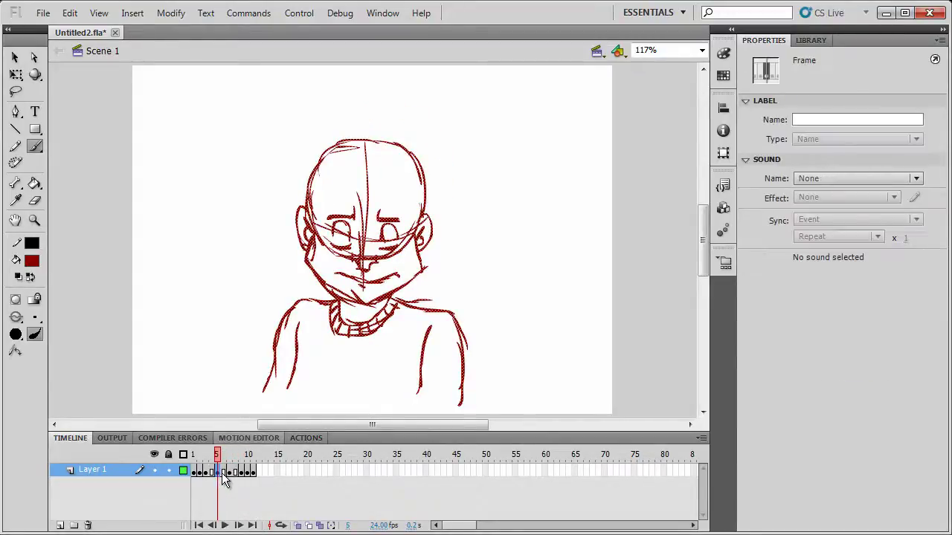
click(223, 474)
right_click(221, 479)
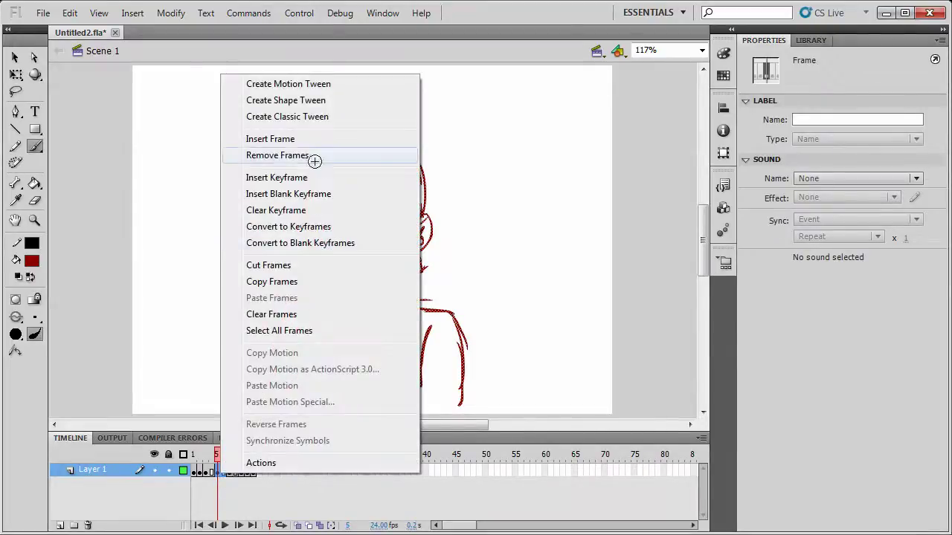
click(314, 155)
Play the shortened head turn from frame 1 repeatedly to check the faster timing.
drag(217, 455, 159, 437)
key(Return)
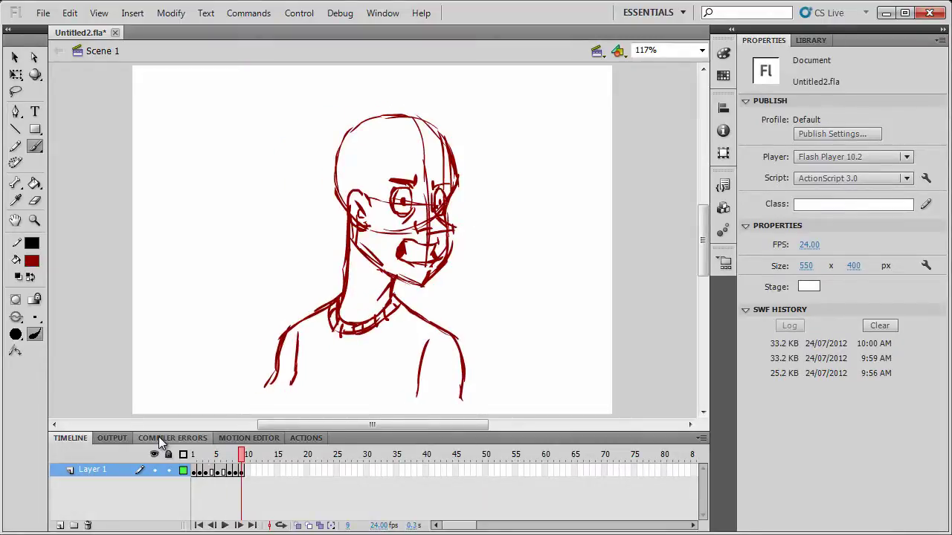
key(Return)
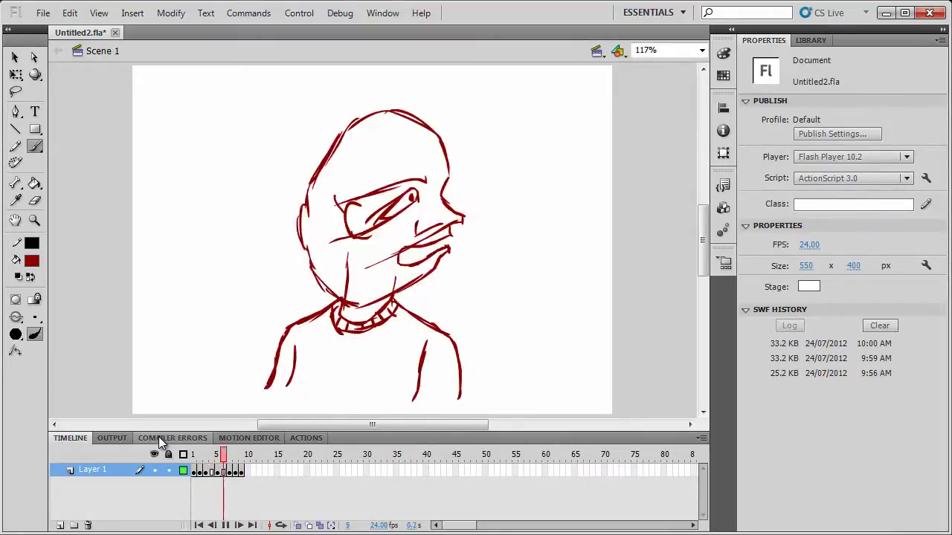
key(Return)
key(Return)
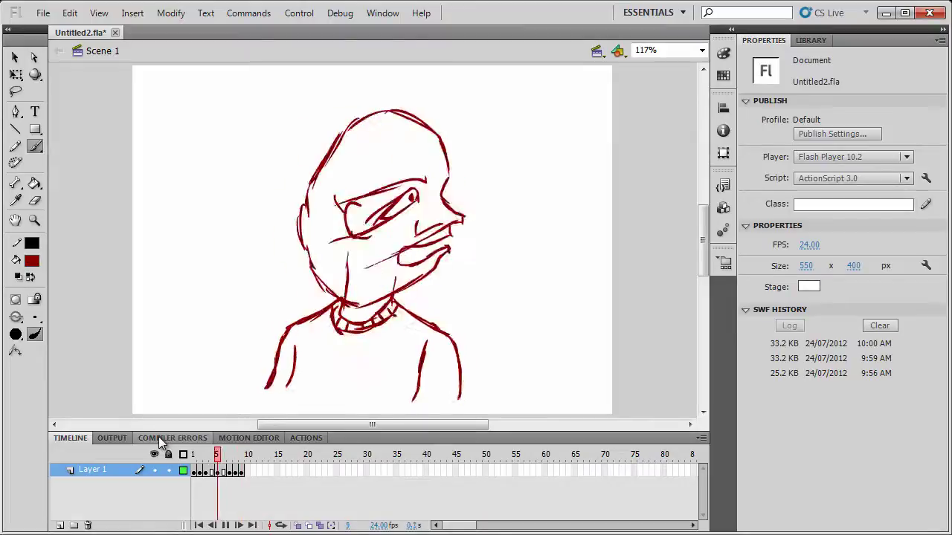
key(Return)
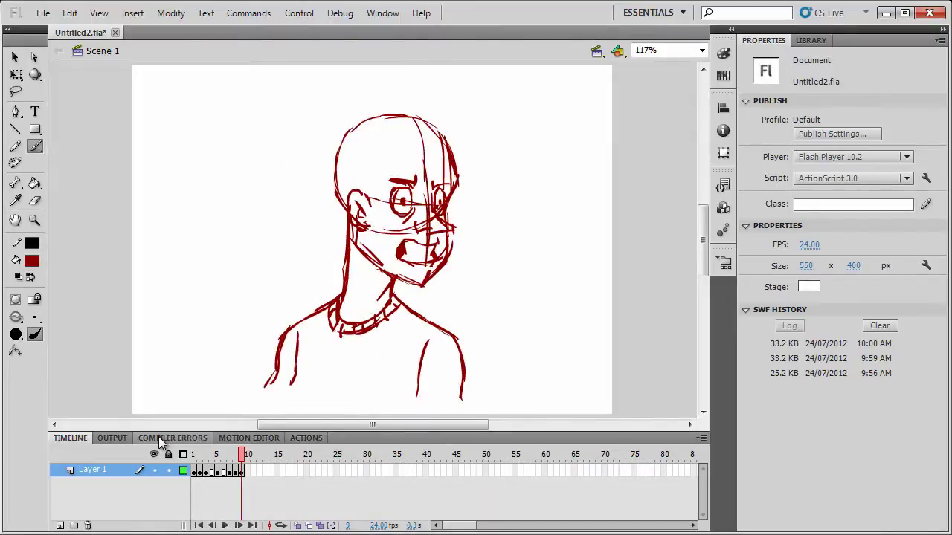
Hide and lock Layer 1, and add a new layer above it with its first frame selected.
click(154, 470)
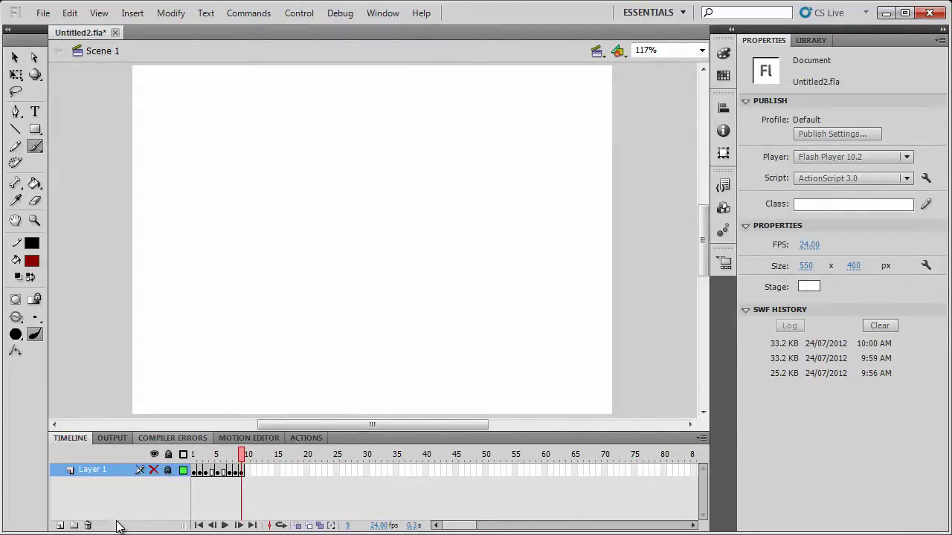
click(60, 525)
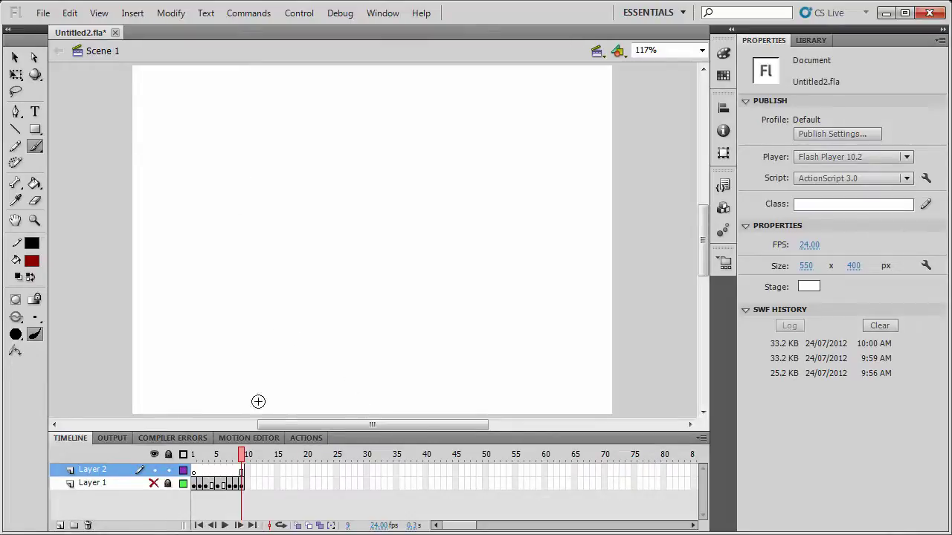
click(194, 472)
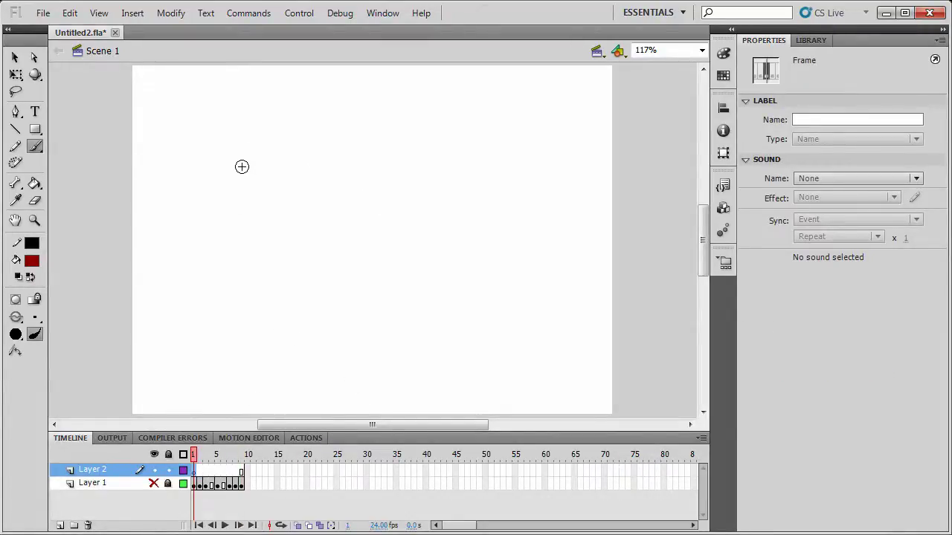
On frame 1 of Layer 2, brush an egg-shaped head at the stage's left side with curved eye-line and vertical centre-line guides.
mouse_move(225, 138)
mouse_down()
mouse_move(187, 183)
mouse_move(198, 151)
mouse_move(173, 210)
mouse_up()
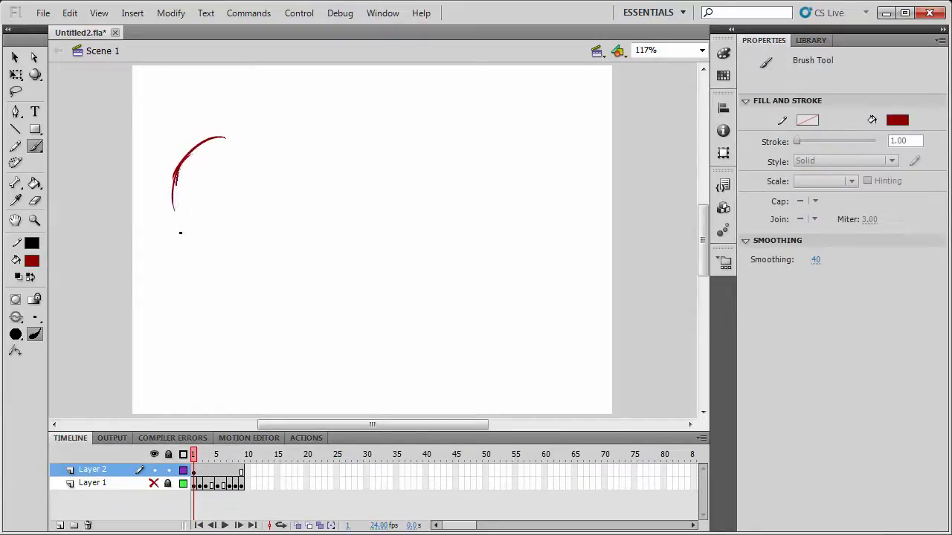
drag(179, 171, 186, 245)
mouse_move(173, 210)
mouse_down()
mouse_move(208, 258)
mouse_move(251, 242)
mouse_up()
drag(209, 138, 259, 185)
drag(243, 148, 257, 241)
mouse_move(261, 206)
mouse_down()
mouse_move(210, 260)
mouse_move(264, 234)
mouse_up()
drag(240, 139, 267, 225)
drag(204, 147, 257, 157)
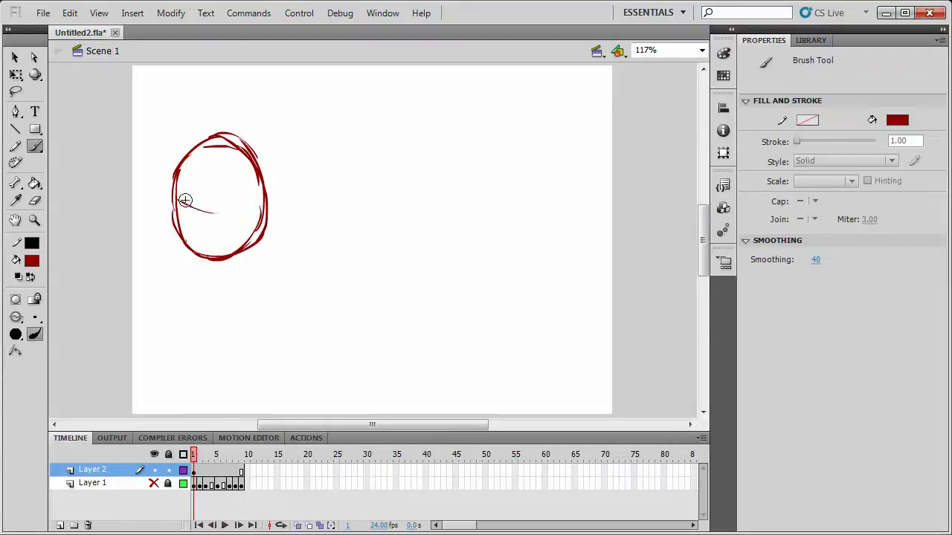
drag(185, 201, 264, 204)
drag(212, 137, 201, 258)
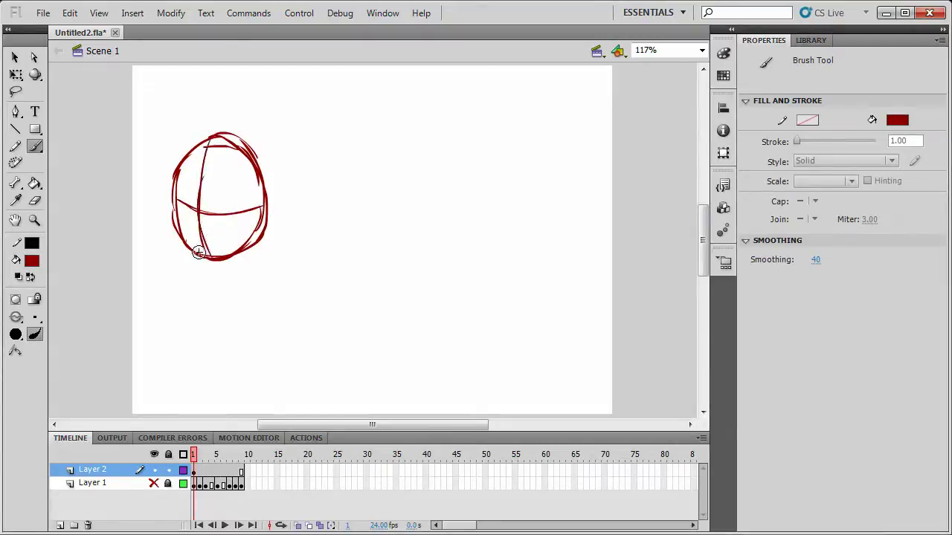
Insert a blank keyframe at frame 9 of Layer 2 and turn on onion skinning.
click(242, 473)
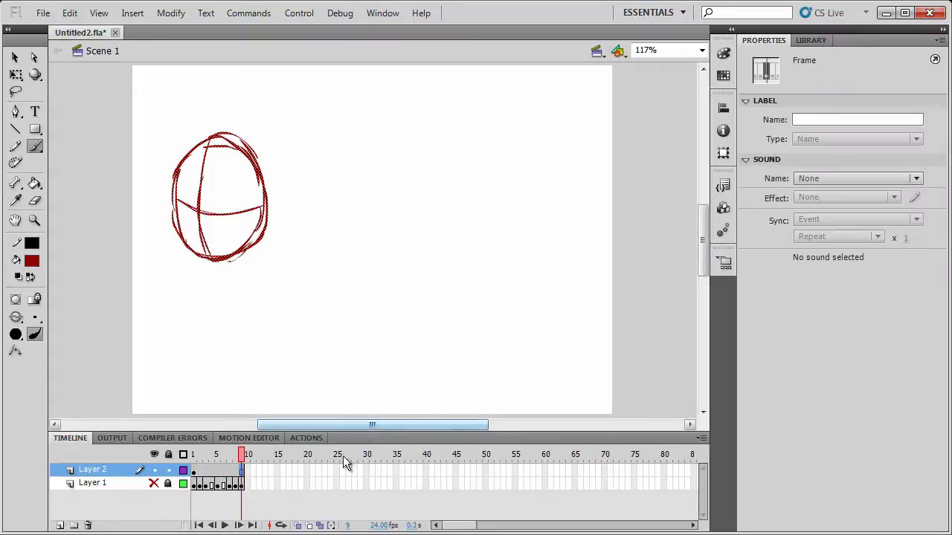
key(F7)
click(298, 525)
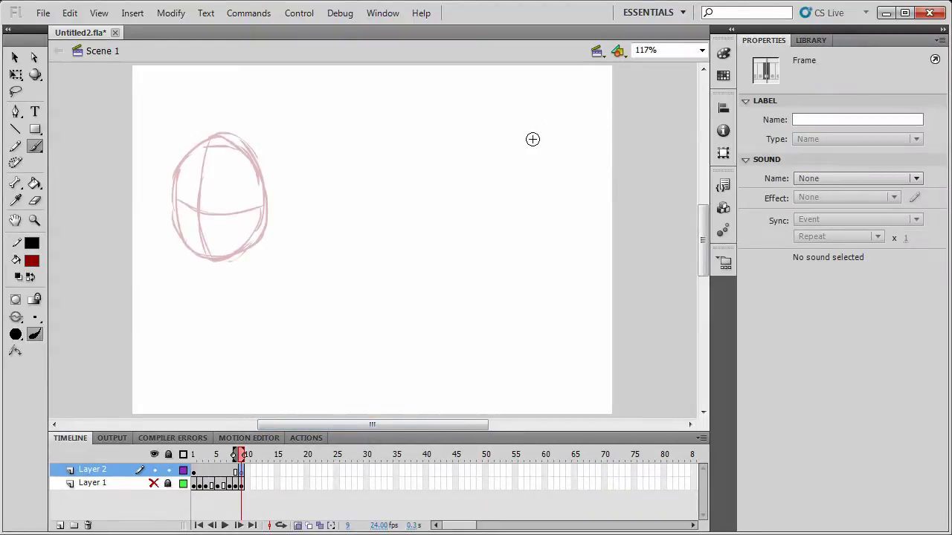
On frame 9 of Layer 2, brush an egg-shaped head at the stage's right side with a curved eye line and vertical centre line.
mouse_move(511, 132)
mouse_down()
mouse_move(545, 119)
mouse_move(582, 200)
mouse_move(558, 226)
mouse_up()
drag(563, 208, 485, 223)
mouse_move(525, 113)
mouse_down()
mouse_move(497, 138)
mouse_move(488, 211)
mouse_up()
drag(491, 138, 489, 240)
drag(480, 179, 501, 239)
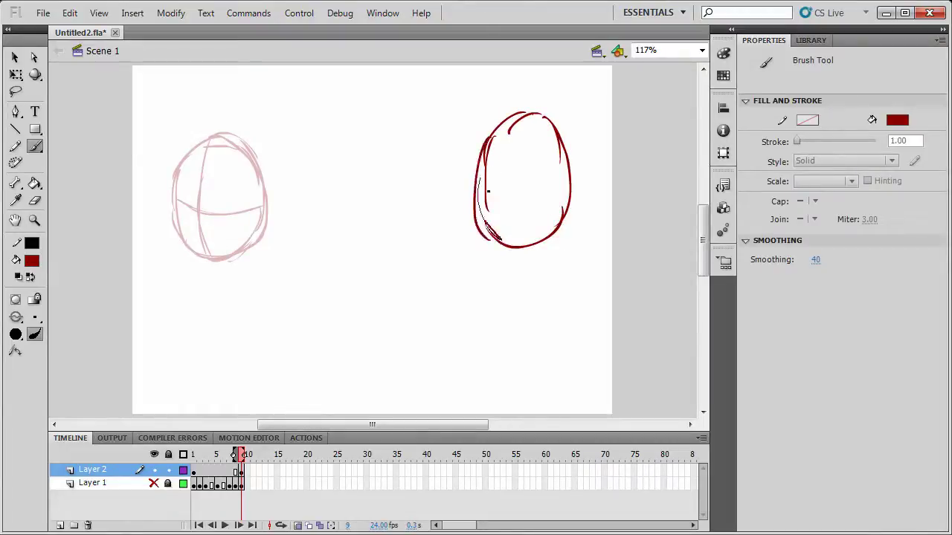
drag(480, 185, 552, 175)
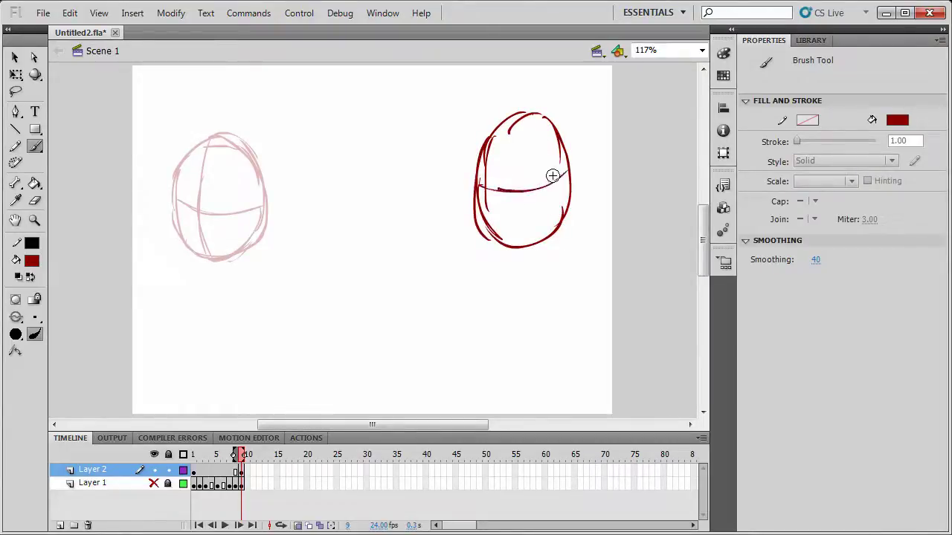
mouse_move(521, 124)
mouse_down()
mouse_move(541, 196)
mouse_move(552, 233)
mouse_up()
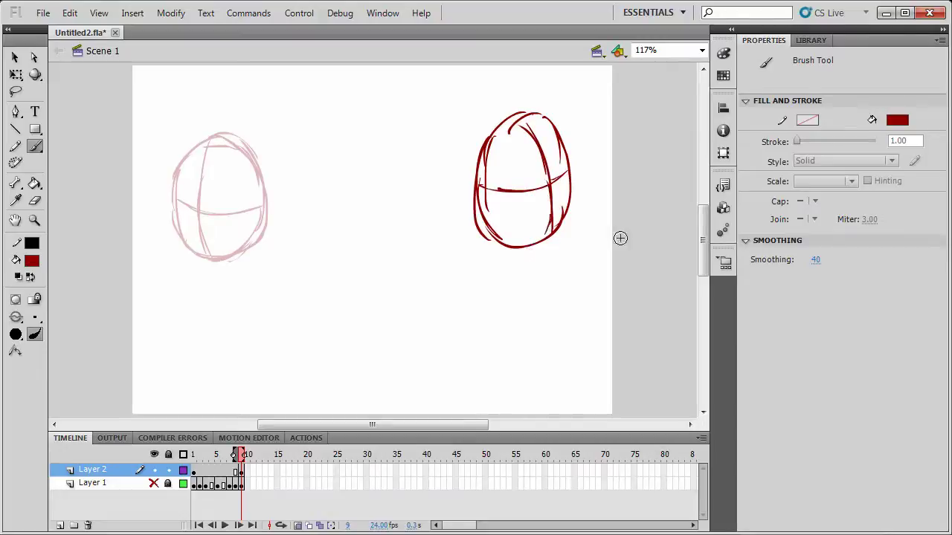
Insert a blank keyframe at frame 5 of Layer 2 and extend the onion skin range to frame 9.
click(215, 473)
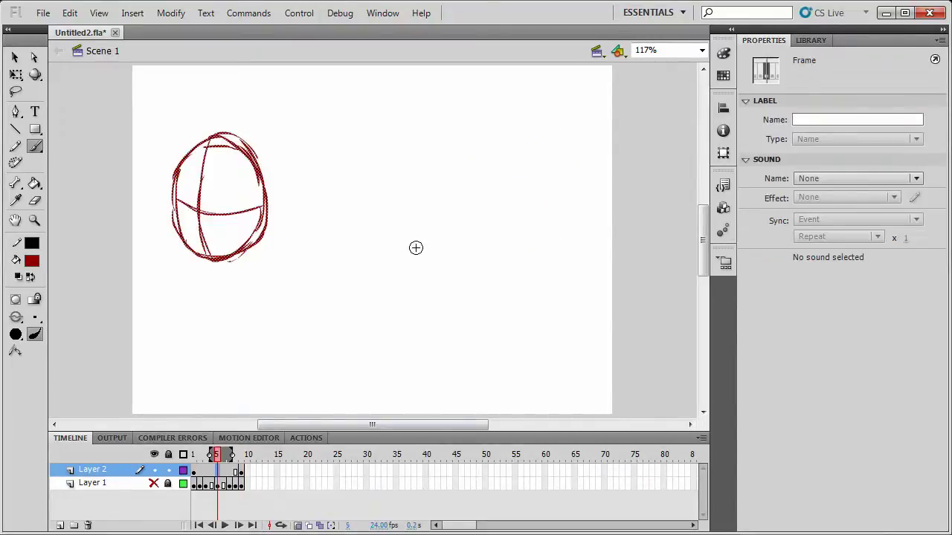
click(295, 525)
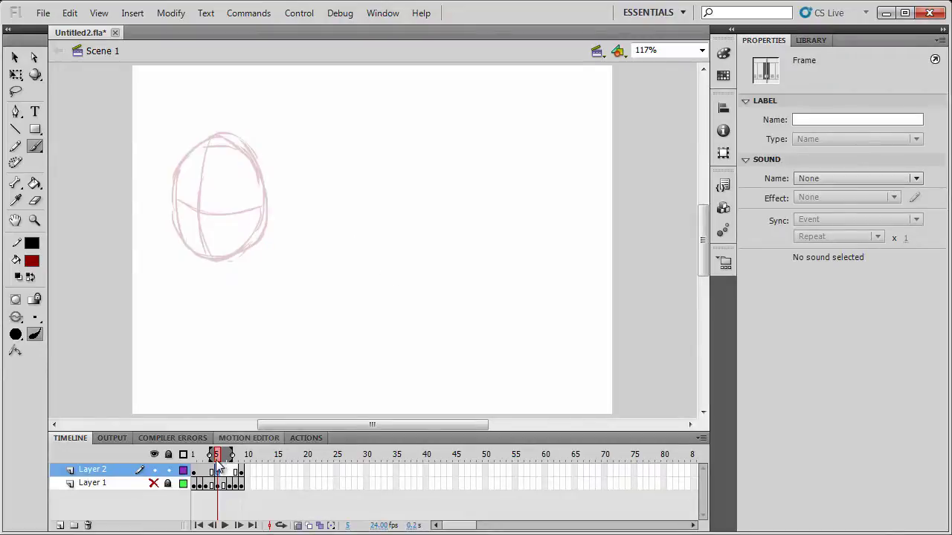
drag(241, 455, 246, 455)
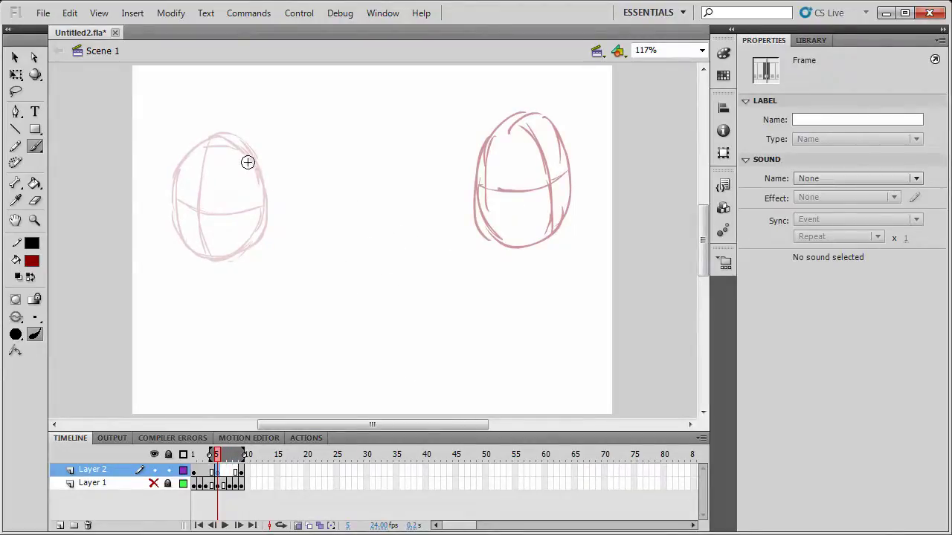
Brush the upper, front and lower contours of a stretched smear head sweeping down from the first head to the stage's centre.
mouse_move(230, 139)
mouse_down()
mouse_move(317, 183)
mouse_move(337, 179)
mouse_up()
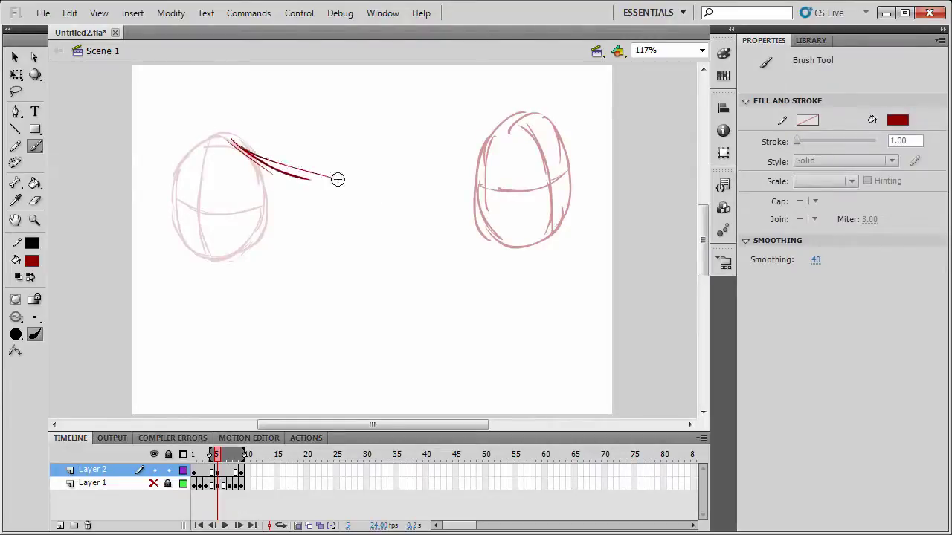
mouse_move(273, 164)
mouse_down()
mouse_move(338, 179)
mouse_move(291, 183)
mouse_move(371, 195)
mouse_move(407, 210)
mouse_up()
mouse_move(379, 201)
mouse_down()
mouse_move(412, 271)
mouse_move(322, 292)
mouse_up()
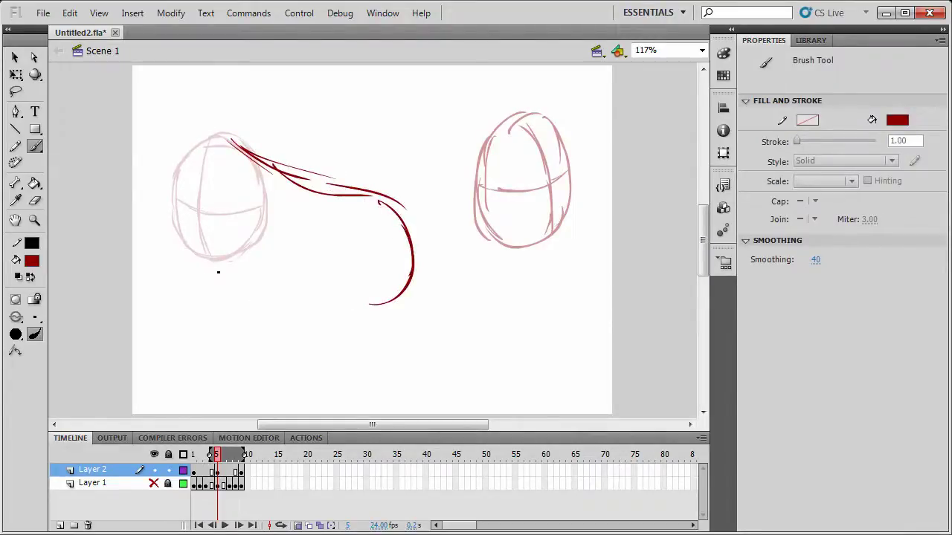
drag(182, 235, 264, 290)
drag(198, 255, 350, 298)
drag(288, 280, 360, 300)
mouse_move(200, 257)
mouse_down()
mouse_move(232, 281)
mouse_move(389, 294)
mouse_up()
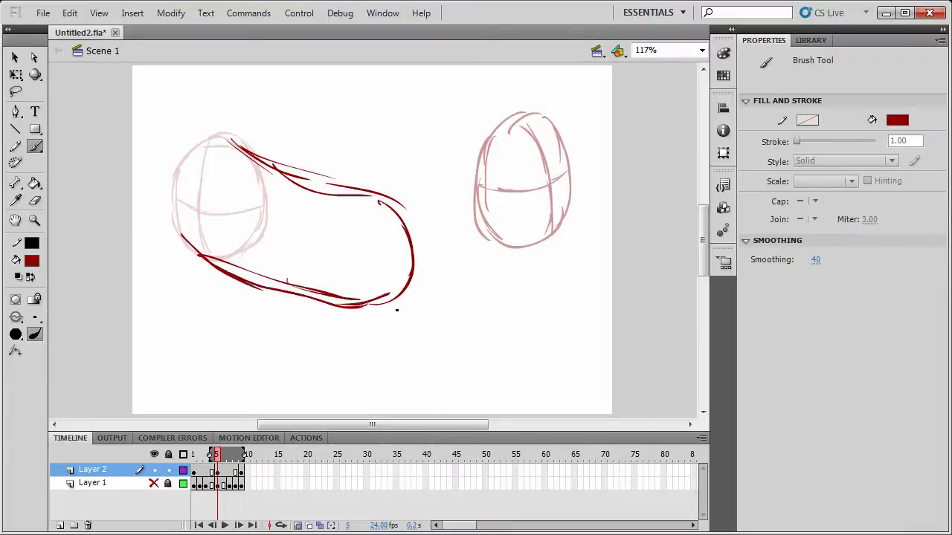
Add a long curved eye line and centre lines at both ends of the smear, and close its rear contour.
drag(363, 197, 365, 296)
drag(365, 221, 370, 309)
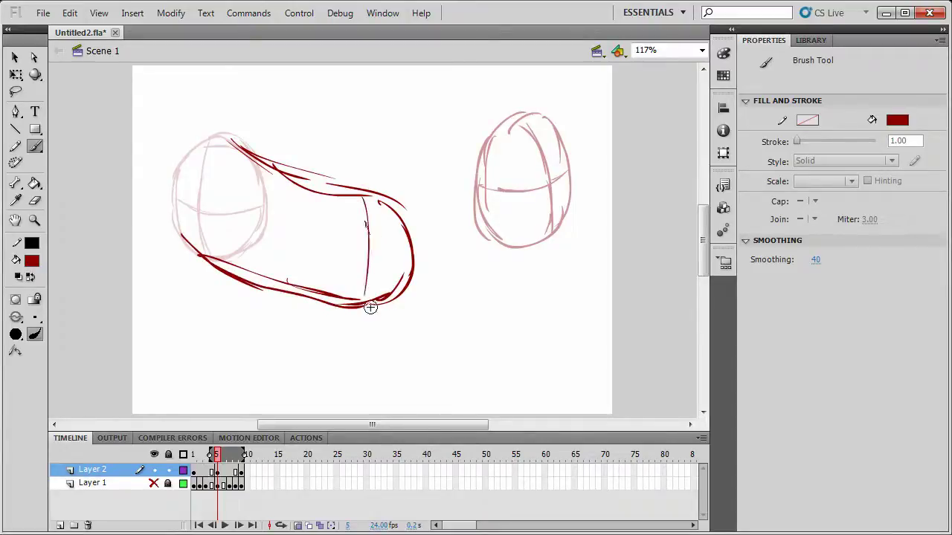
drag(396, 242, 318, 275)
drag(399, 257, 260, 244)
mouse_move(175, 195)
mouse_down()
mouse_move(275, 246)
mouse_move(390, 272)
mouse_up()
mouse_move(232, 145)
mouse_down()
mouse_move(182, 170)
mouse_move(189, 242)
mouse_up()
drag(172, 184, 214, 273)
drag(171, 185, 200, 253)
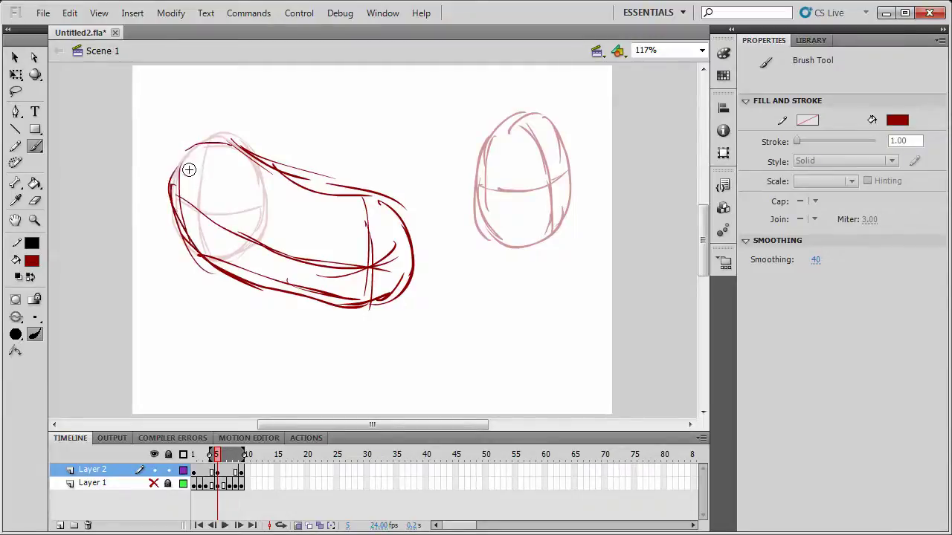
drag(180, 165, 181, 236)
drag(207, 147, 192, 251)
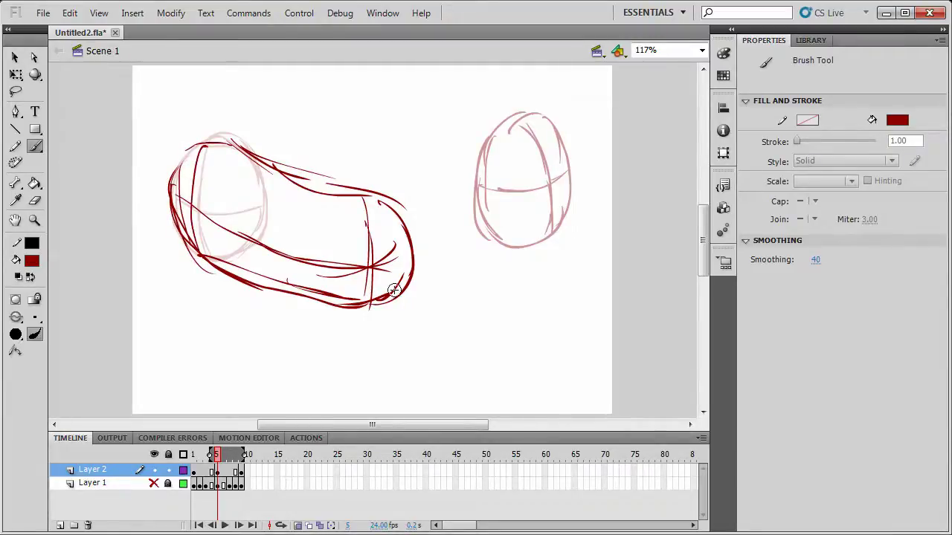
drag(394, 214, 395, 218)
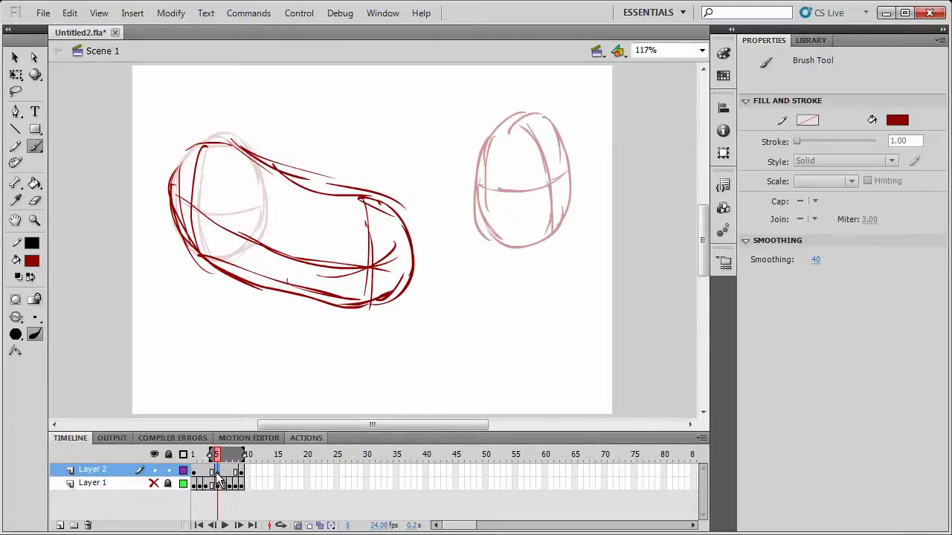
Move the smear drawing's keyframe from frame 5 to frame 3 and insert a blank keyframe at frame 5 of Layer 2.
click(218, 475)
drag(217, 475, 206, 474)
click(218, 475)
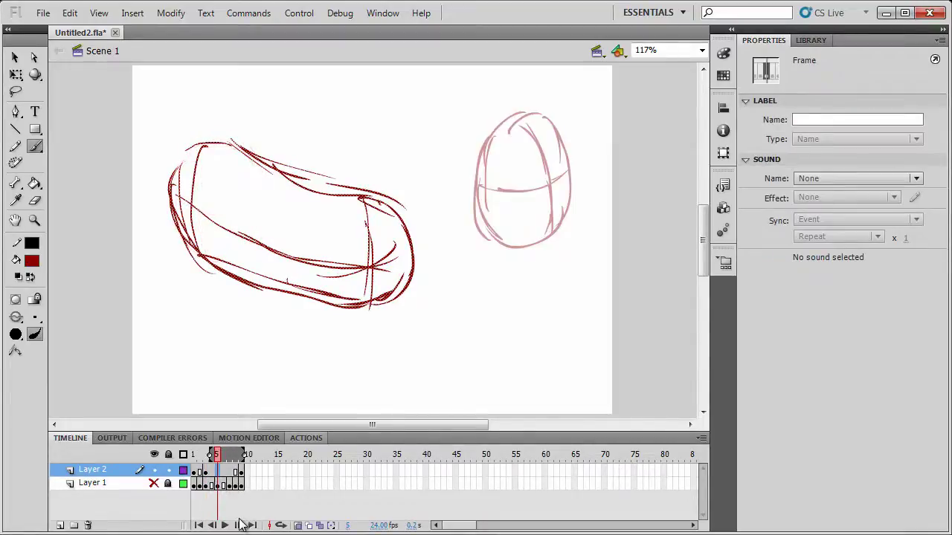
key(F7)
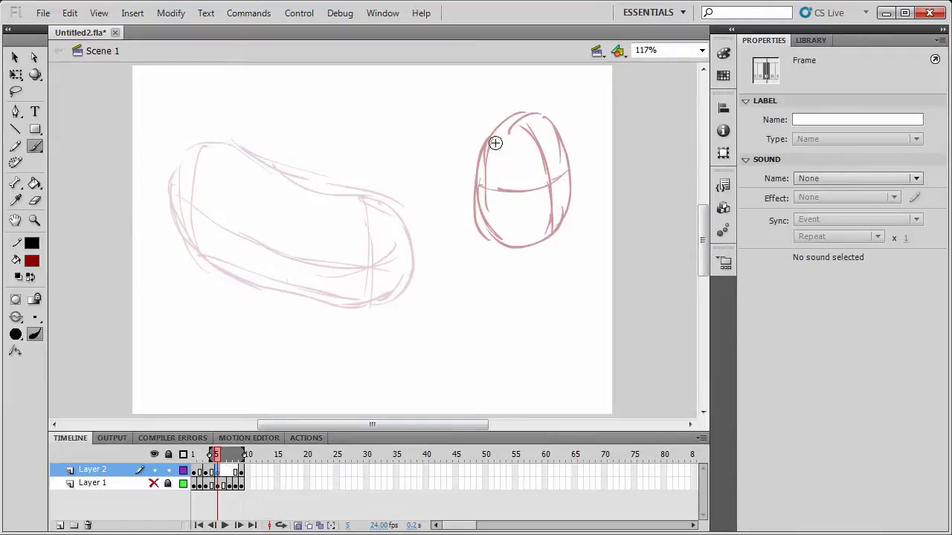
On frame 5, brush the outline of a second smear head stretching from the stage's centre up to the final head.
drag(515, 117, 327, 205)
mouse_move(364, 196)
mouse_down()
mouse_move(310, 261)
mouse_move(316, 287)
mouse_move(341, 296)
mouse_up()
mouse_move(321, 283)
mouse_down()
mouse_move(417, 282)
mouse_move(476, 268)
mouse_up()
mouse_move(348, 302)
mouse_down()
mouse_move(395, 309)
mouse_move(513, 251)
mouse_up()
drag(461, 278, 563, 212)
drag(496, 130, 552, 122)
drag(549, 117, 568, 195)
mouse_move(559, 145)
mouse_down()
mouse_move(568, 214)
mouse_move(543, 237)
mouse_up()
Brush curved eye-line and vertical centre-line guides at both ends of the second smear head.
mouse_move(568, 169)
mouse_down()
mouse_move(501, 201)
mouse_move(549, 187)
mouse_up()
drag(518, 122, 544, 227)
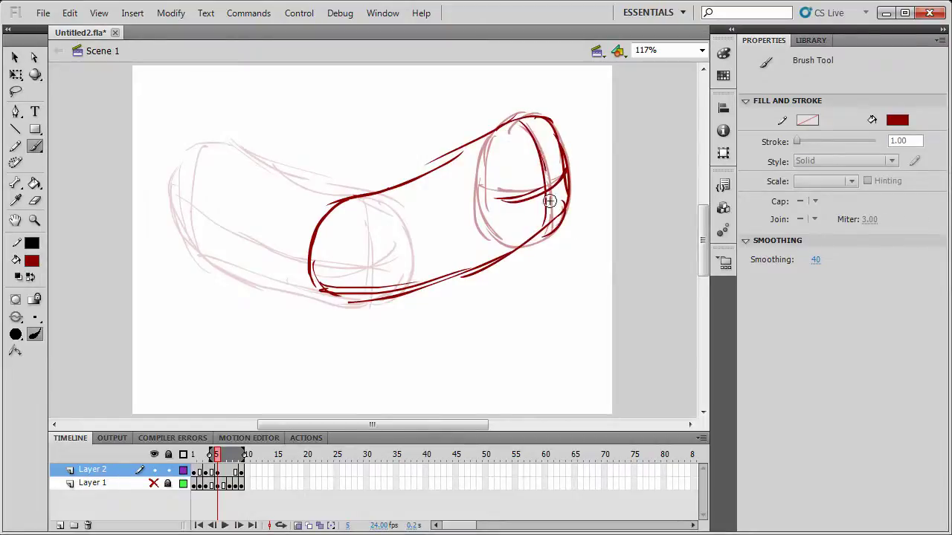
drag(545, 165, 549, 200)
mouse_move(478, 171)
mouse_down()
mouse_move(489, 247)
mouse_move(522, 259)
mouse_up()
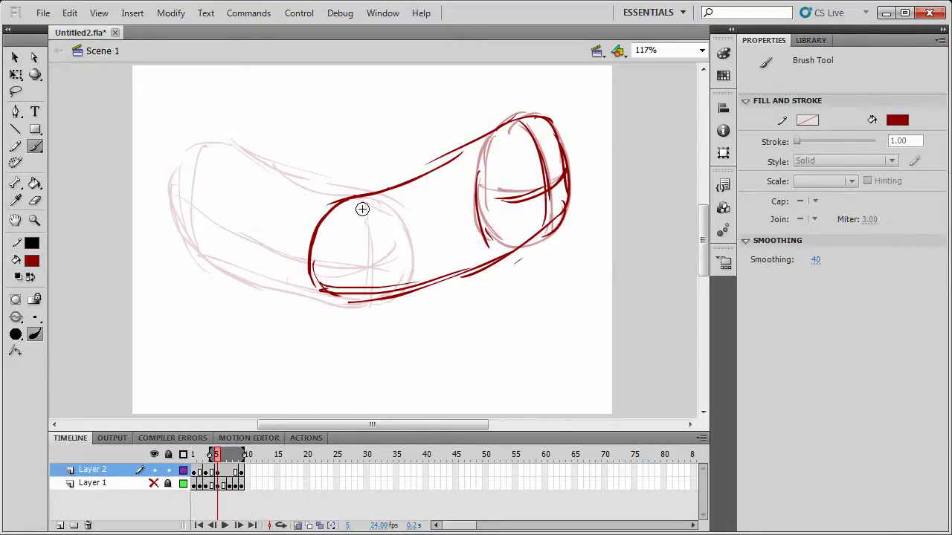
drag(361, 201, 363, 305)
drag(361, 223, 363, 292)
drag(320, 257, 401, 244)
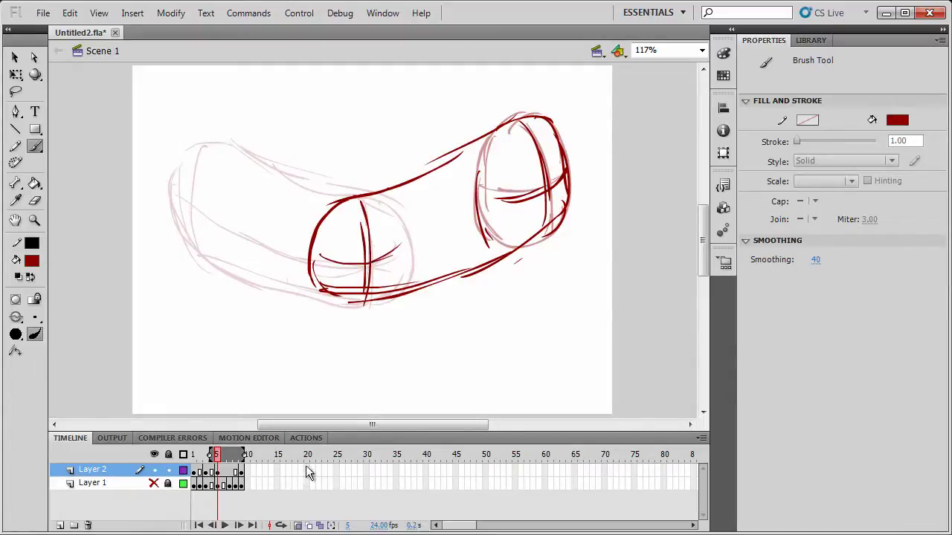
Turn off onion skinning and play the head movement from frame 1.
click(297, 525)
drag(218, 455, 194, 454)
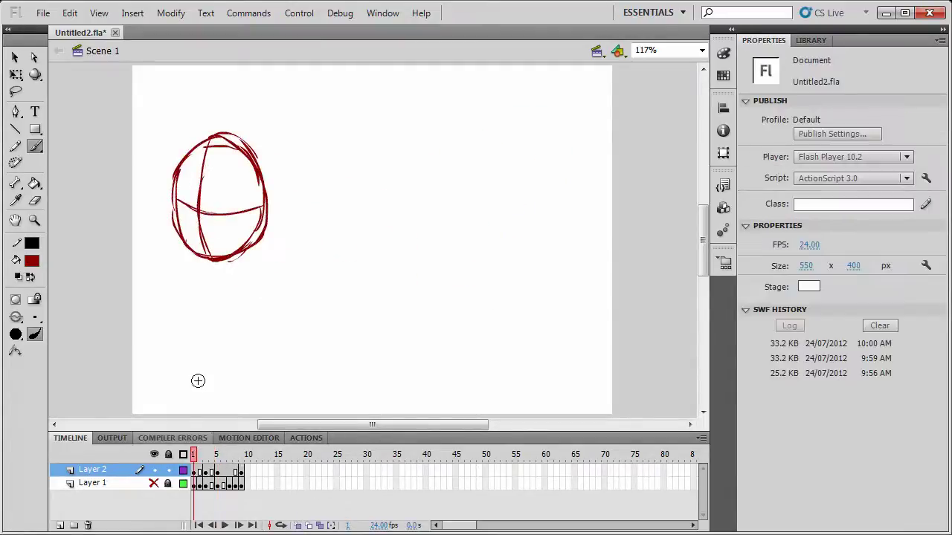
key(Return)
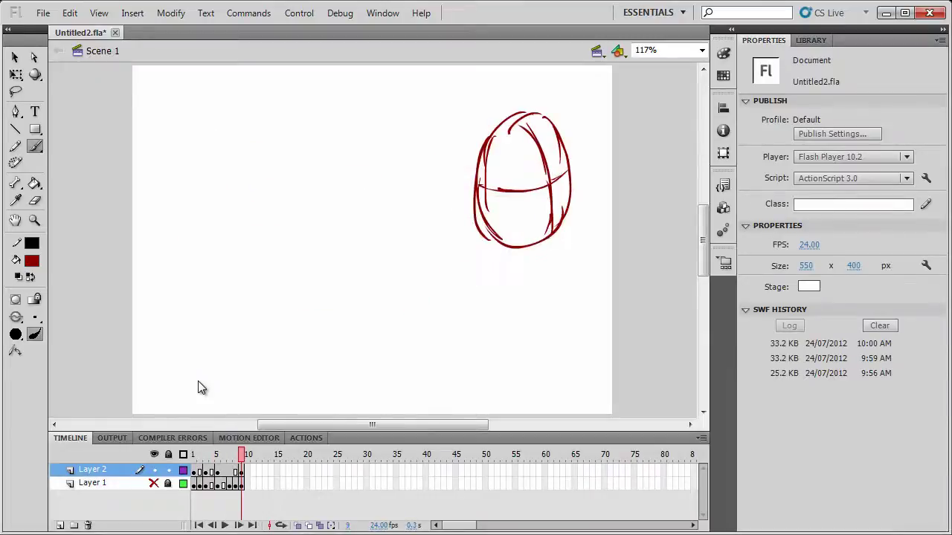
Try moving the final head's keyframe from frame 9 to frame 7 and play the faster movement from frame 1 repeatedly.
click(242, 473)
drag(241, 471, 193, 454)
key(Return)
key(Return)
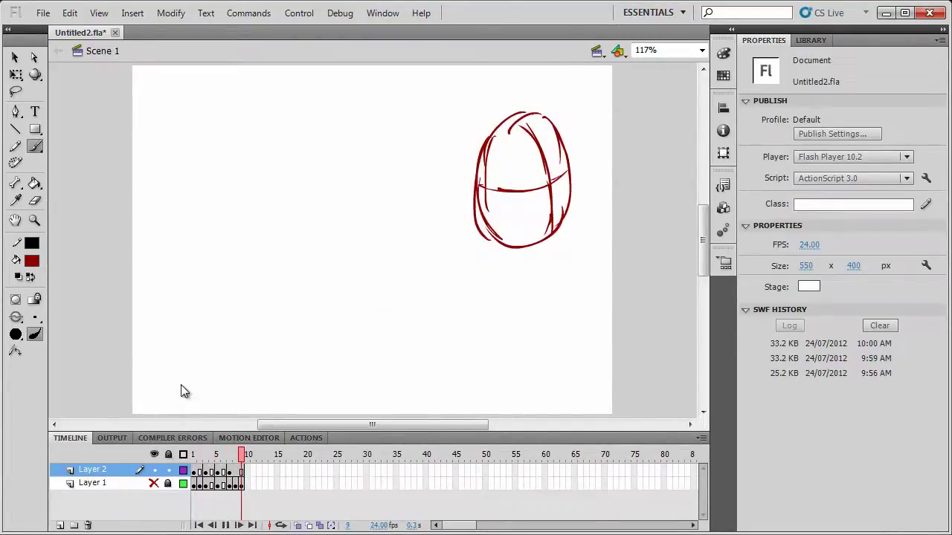
key(Return)
key(Return)
Move the final head's keyframe back to frame 9 of Layer 2 and deselect it.
click(230, 471)
mouse_move(241, 473)
mouse_down()
mouse_move(196, 458)
mouse_move(241, 458)
mouse_up()
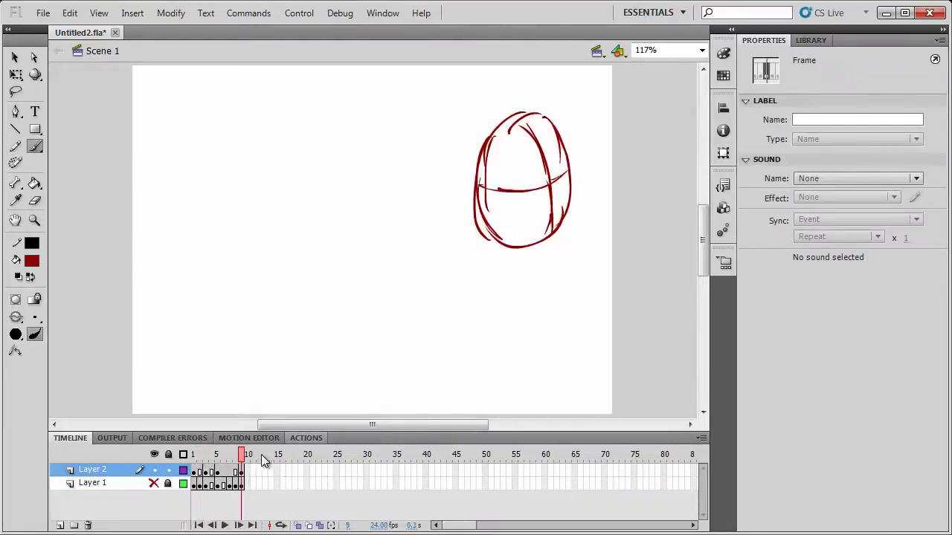
click(386, 402)
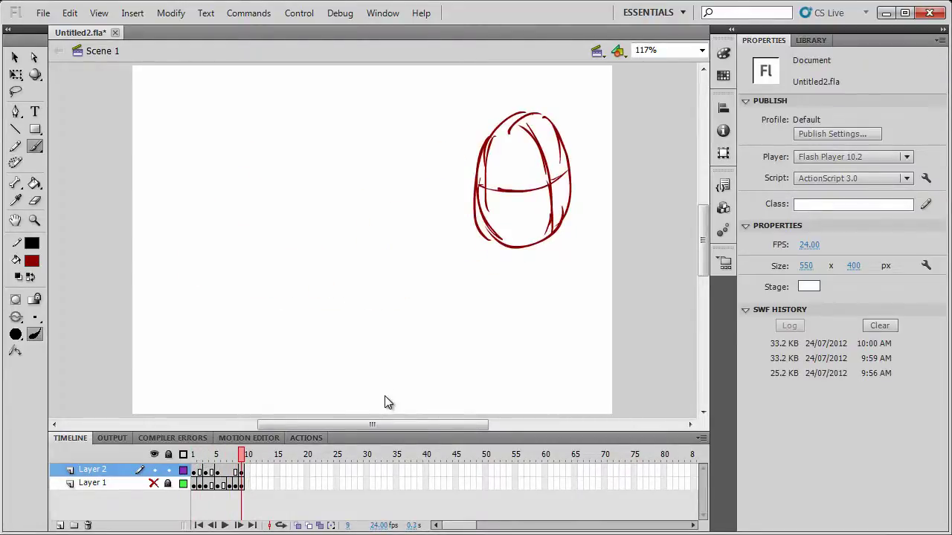